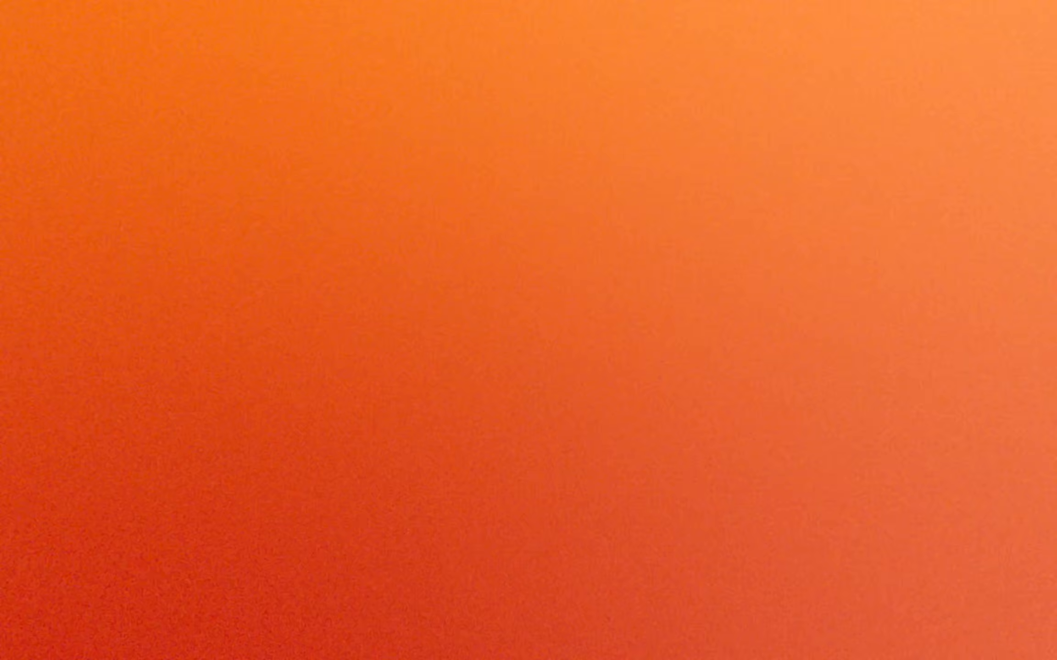
Look over the guided tutorial canvas and its message points about moving around and changing tool modes
left_click(361, 429)
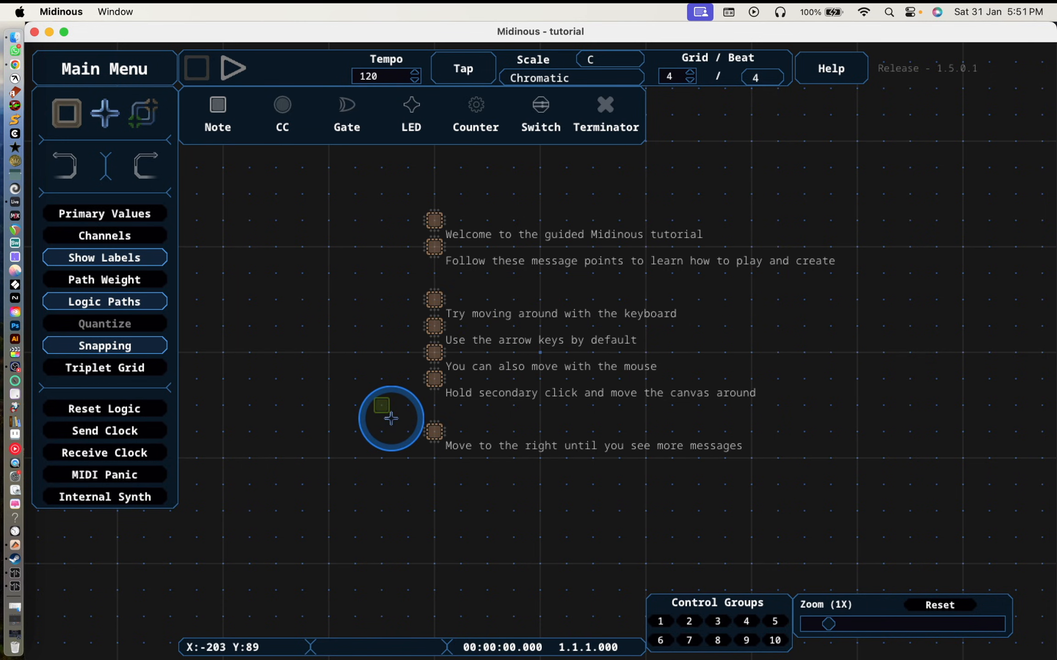
left_click_drag(384, 418, 358, 165)
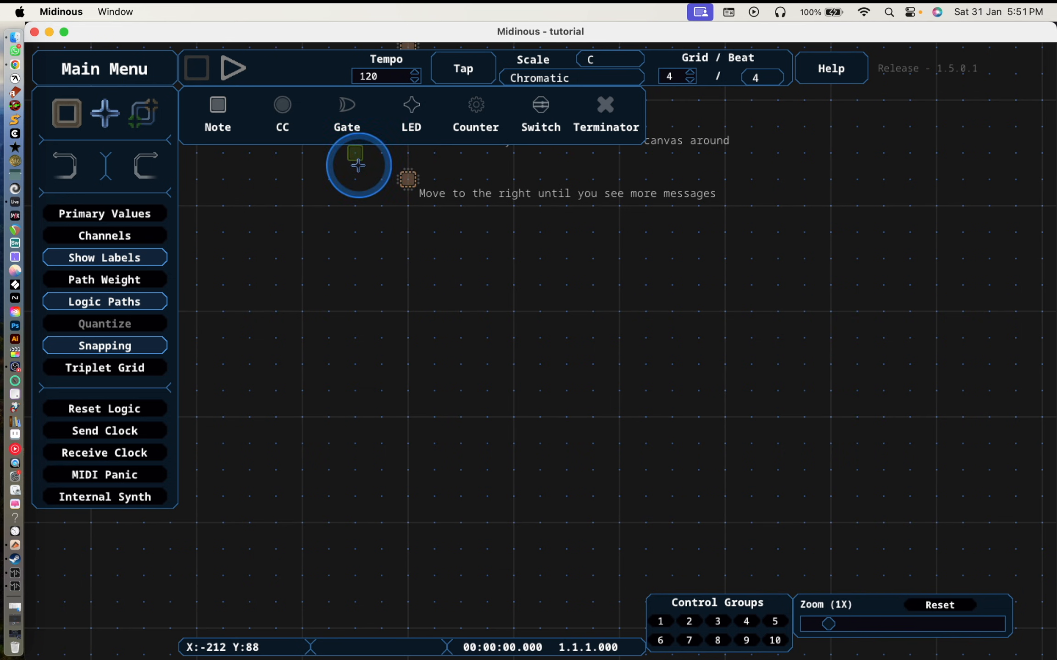
scroll(439, 315, "down", 7)
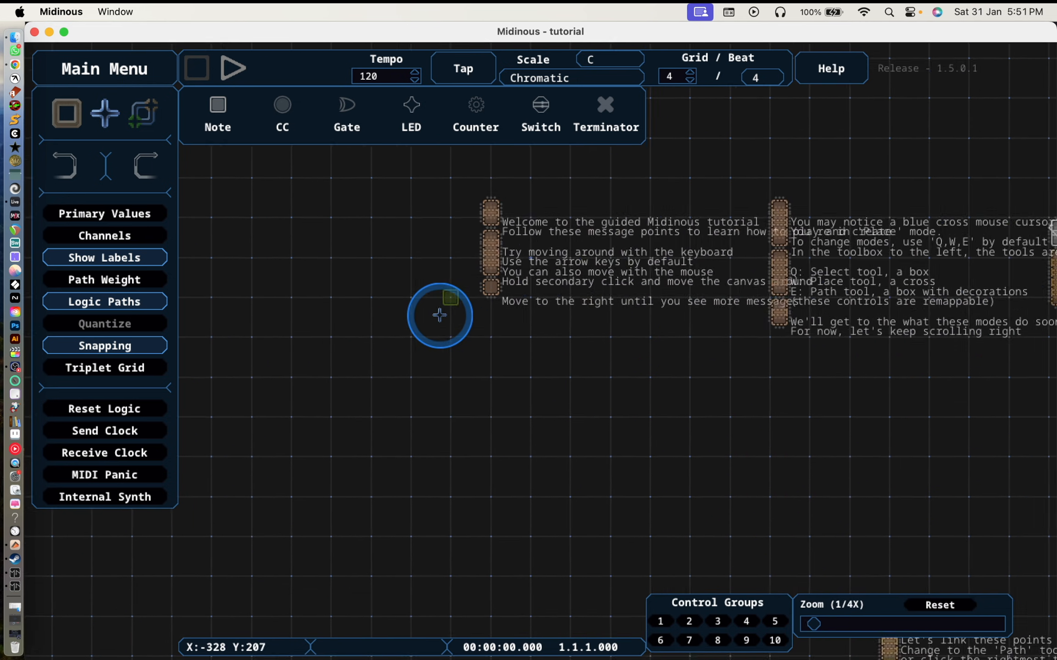
scroll(513, 369, "down", 3)
left_click_drag(552, 418, 414, 269)
scroll(505, 432, "up", 3)
left_click_drag(504, 431, 499, 344)
scroll(499, 344, "up", 4)
Open the preset "Venus Theory - Ambient Web of Doom"
key("Escape")
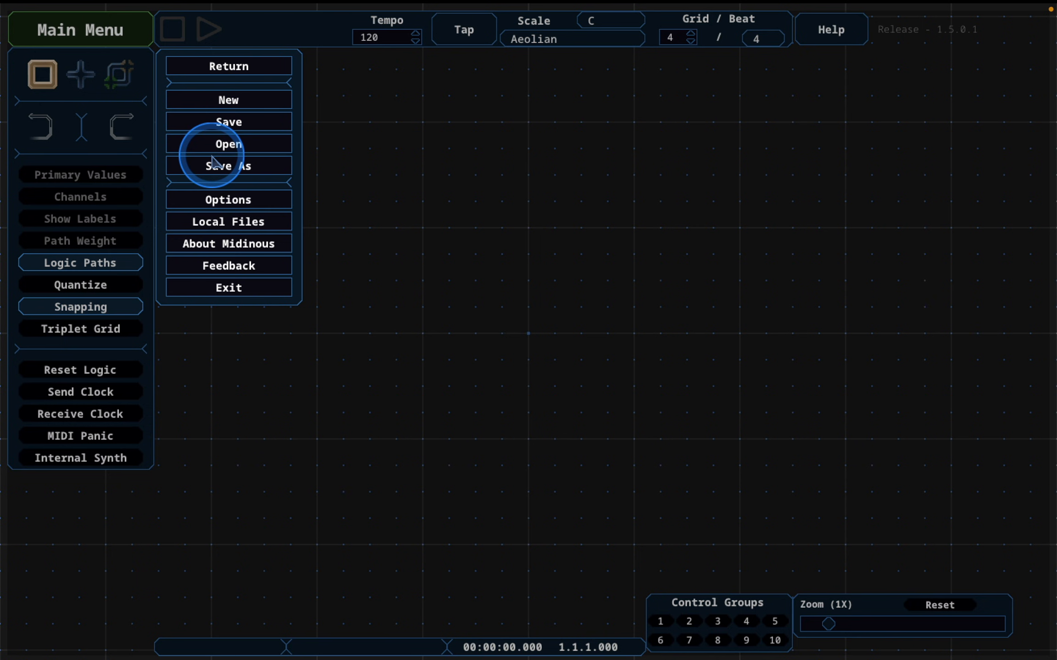
left_click(216, 146)
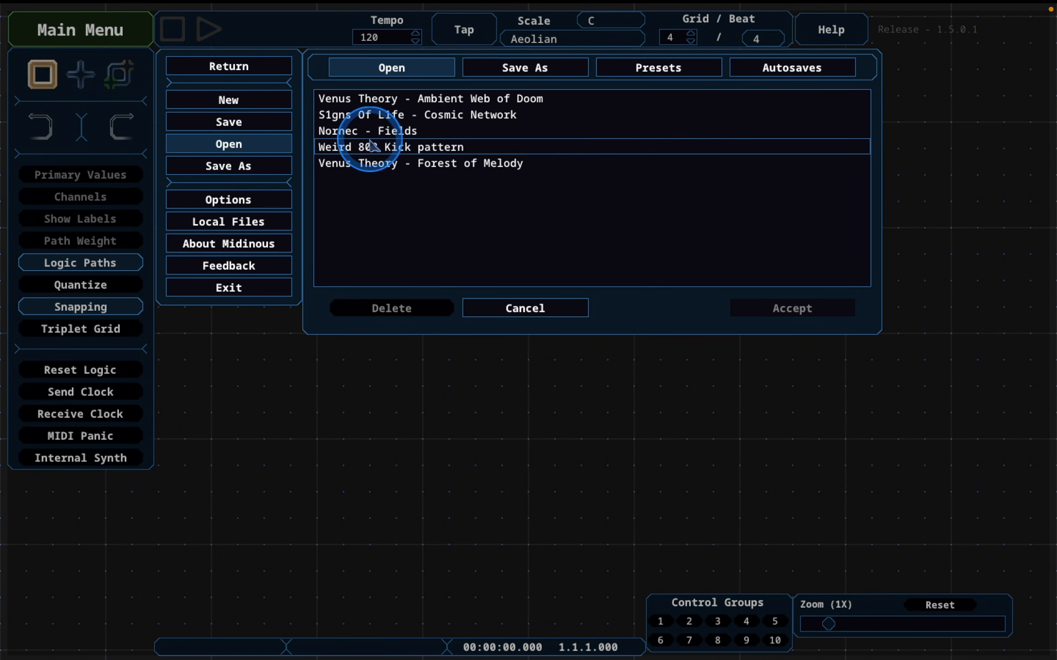
left_click(660, 70)
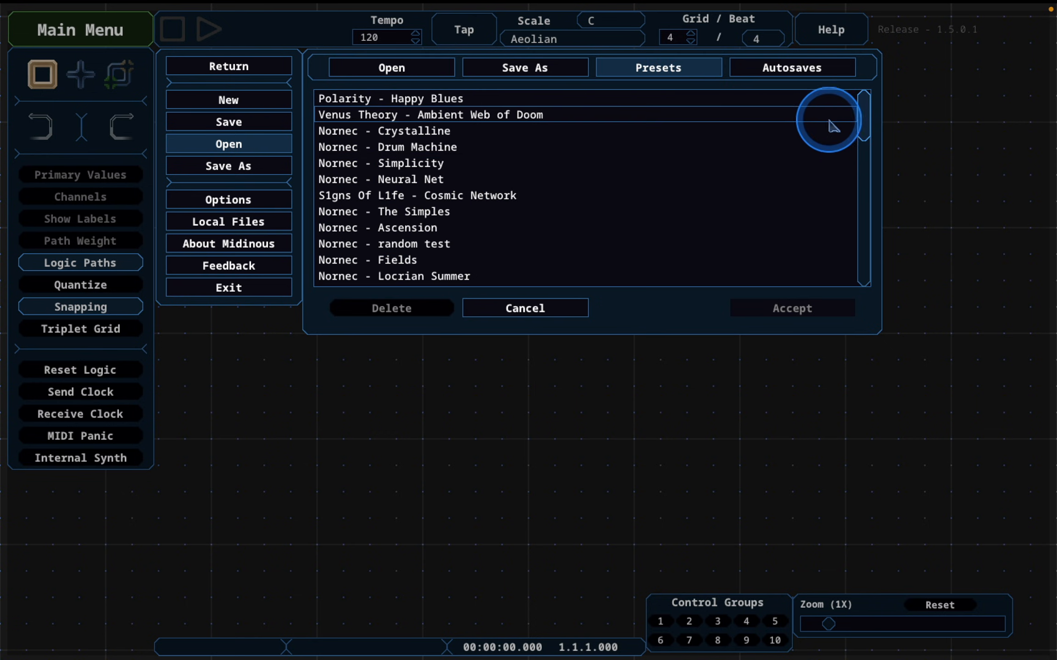
left_click(816, 126)
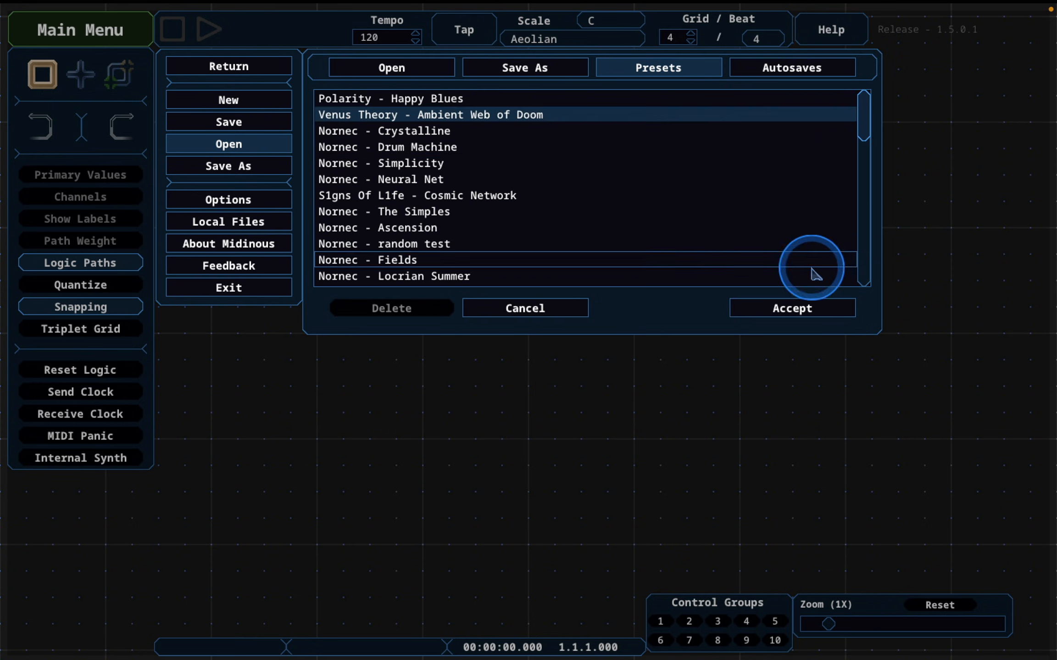
left_click(792, 309)
scroll(628, 290, "up", 4)
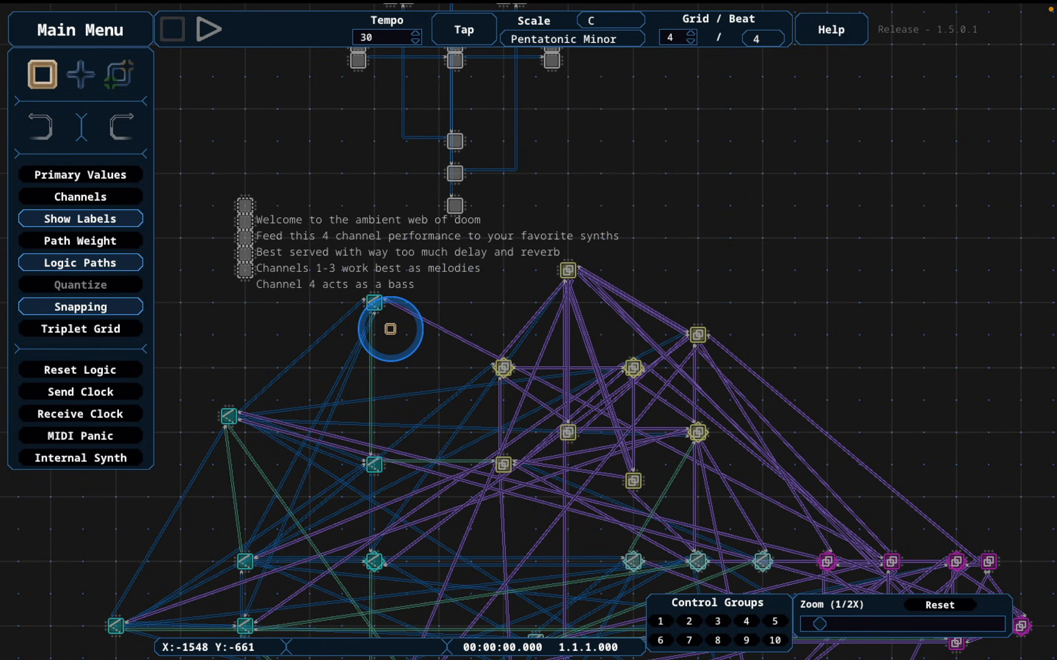
Switch to Ableton Live and shape the Meld sound with Noisy Shapes, a 677 ms attack, a 26.4 s release and more Rough
key("ctrl+Right")
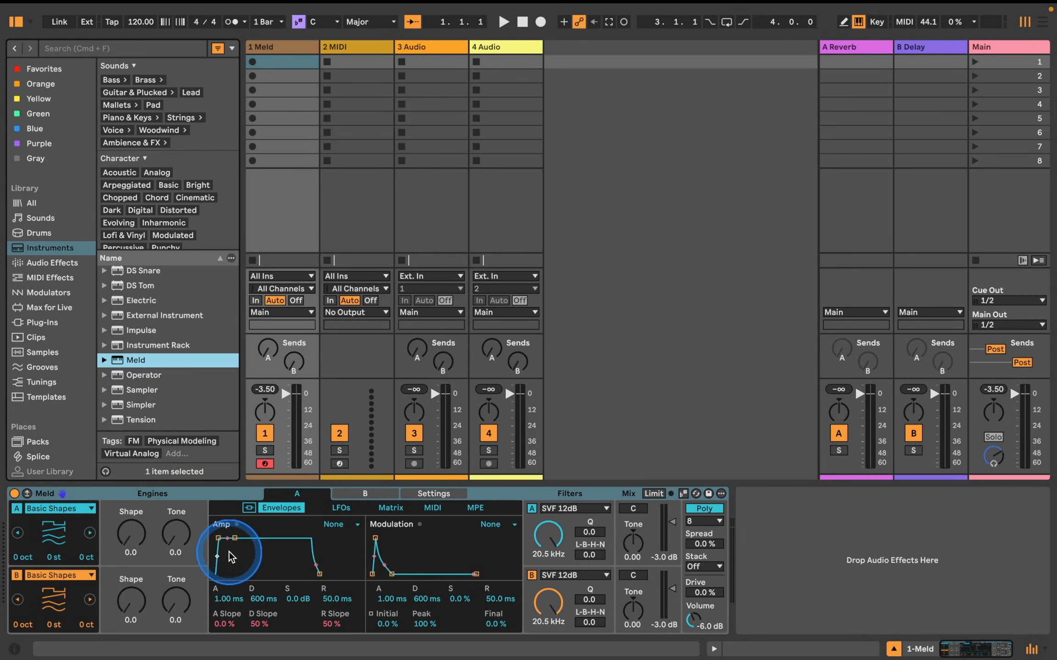
left_click(249, 508)
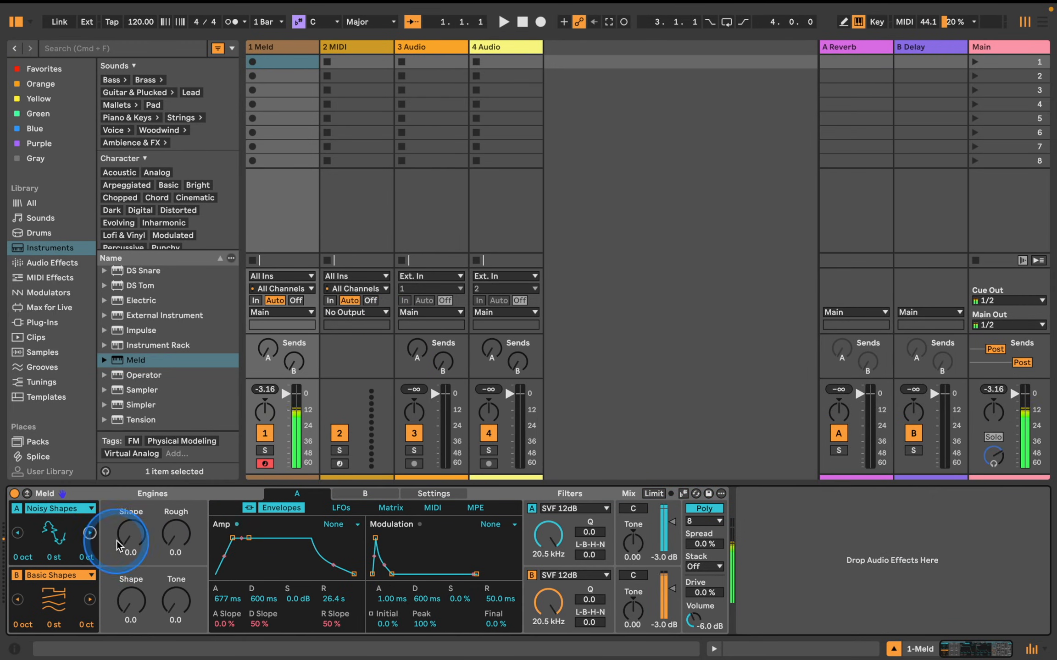
left_click_drag(177, 539, 177, 527)
left_click(330, 605)
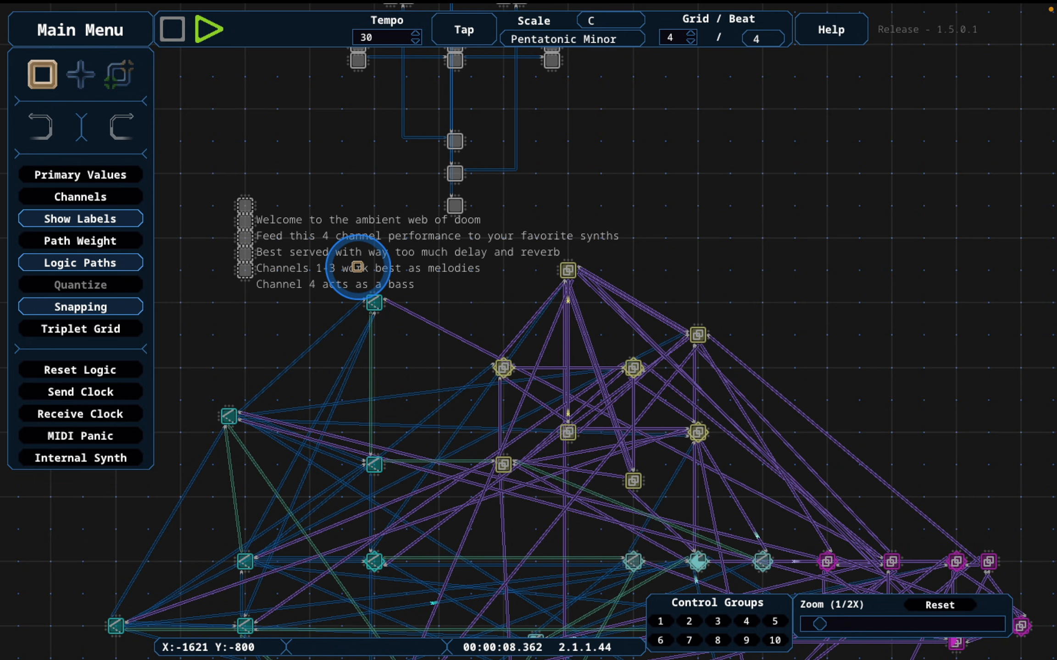
scroll(357, 267, "down", 2)
left_click_drag(358, 265, 377, 105)
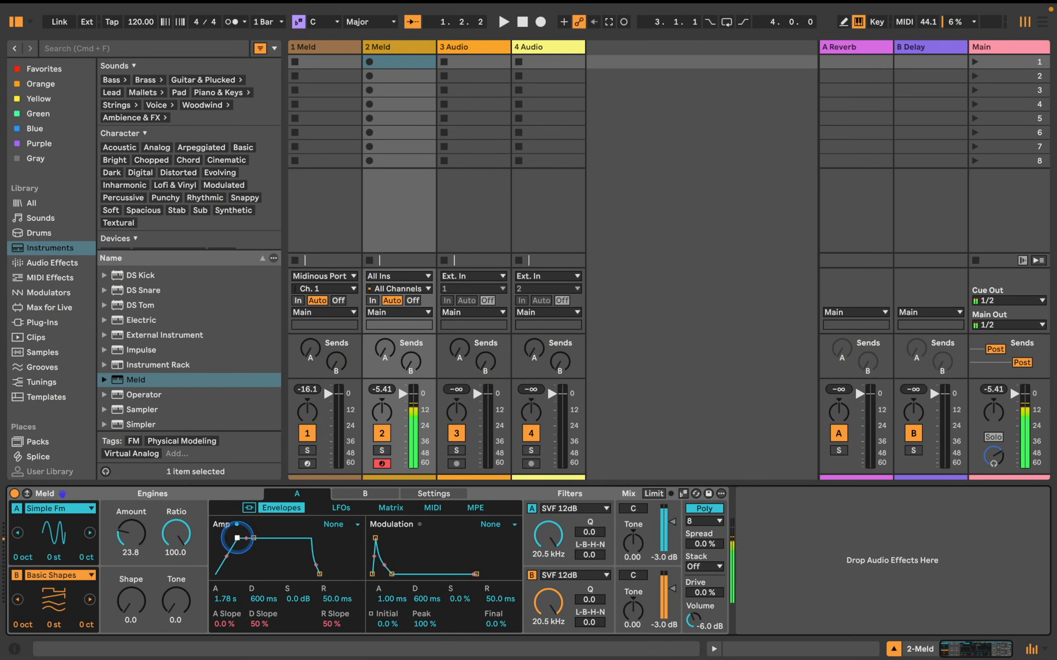
In Ableton Live, set the second Meld's engine B filter to HP 12dB MS2 and arm the third Meld track
left_click(571, 575)
left_click(589, 453)
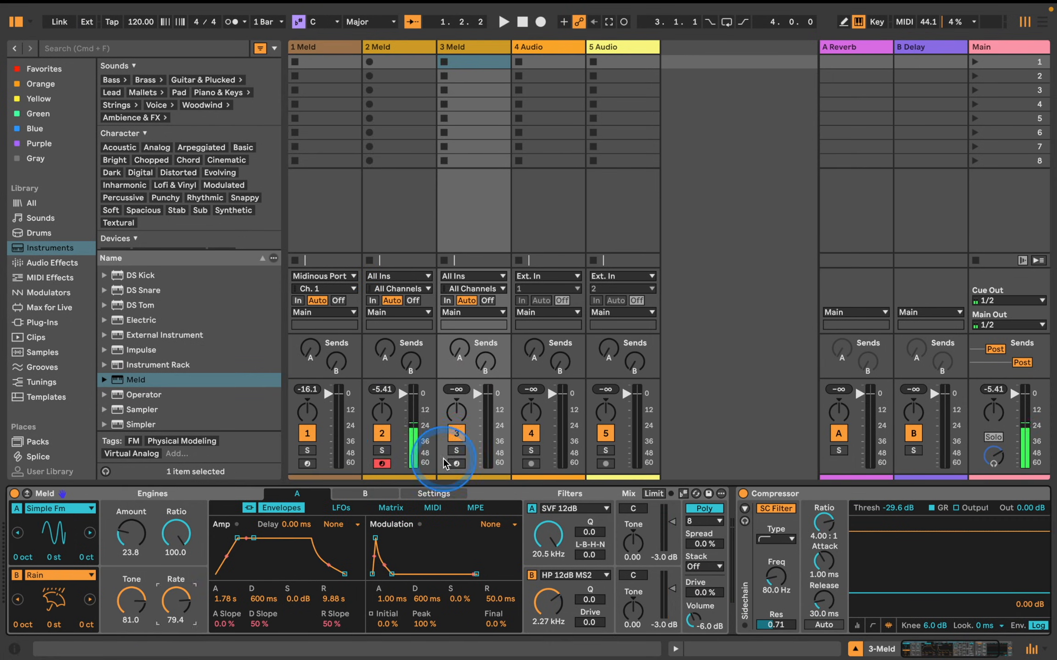
left_click(444, 463)
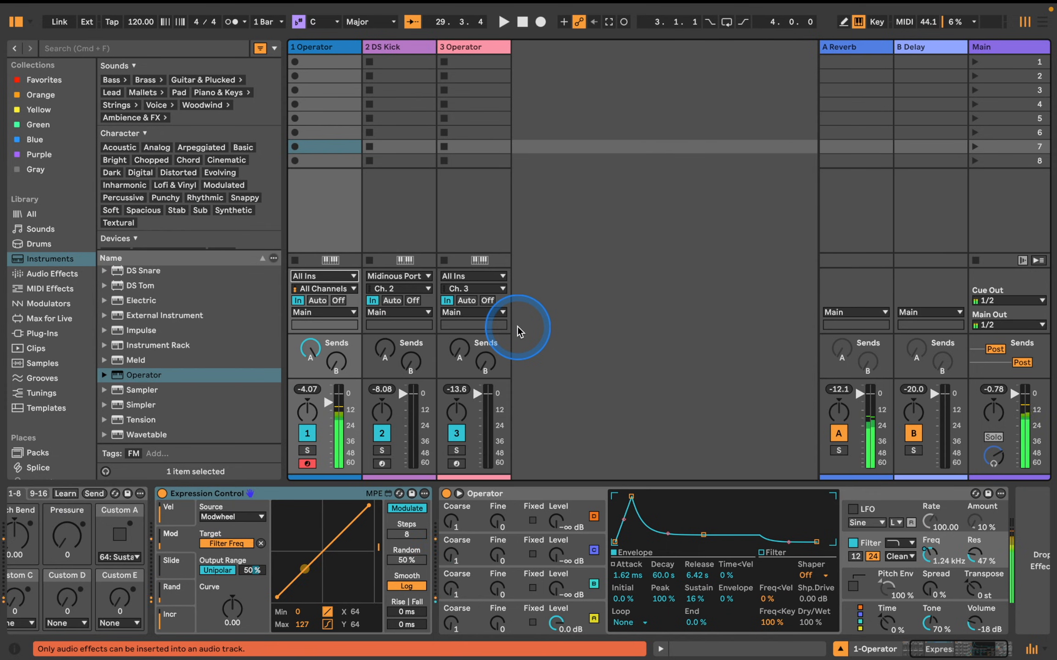
Route the first Operator track's MIDI input from Midinous Port channel 1 and the DS Kick track's from Midinous Port channel 2
left_click(323, 276)
left_click(339, 333)
left_click(398, 276)
left_click(382, 464)
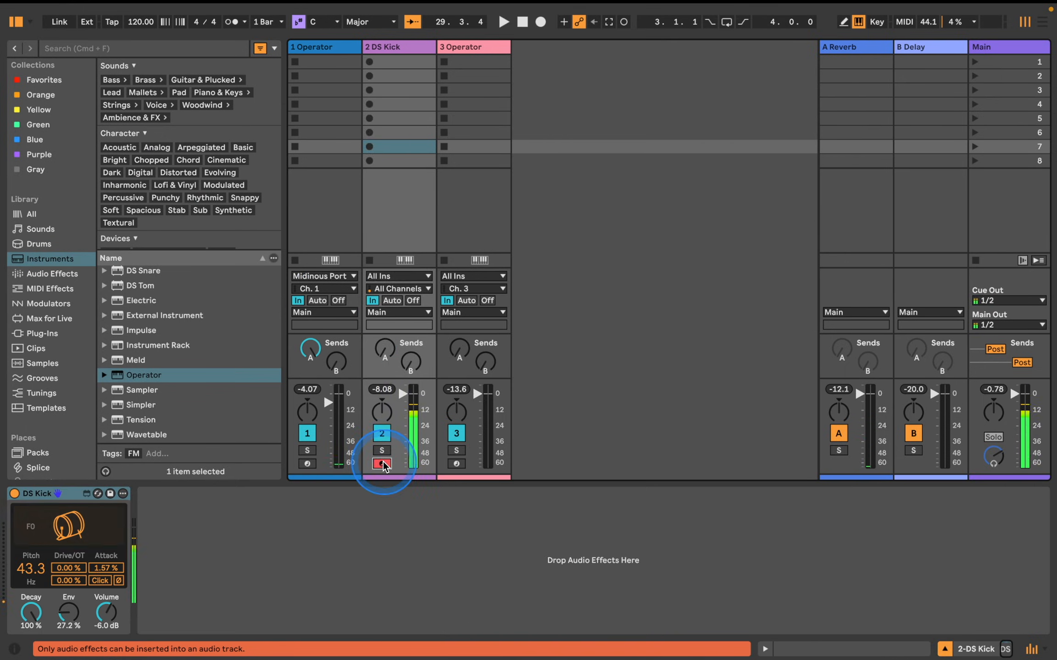
left_click(399, 276)
left_click(400, 326)
left_click(398, 289)
left_click(396, 325)
Arm the third track, Operator, and choose its MIDI input source to match the other two tracks
left_click(472, 276)
left_click(456, 464)
left_click(473, 289)
left_click(472, 302)
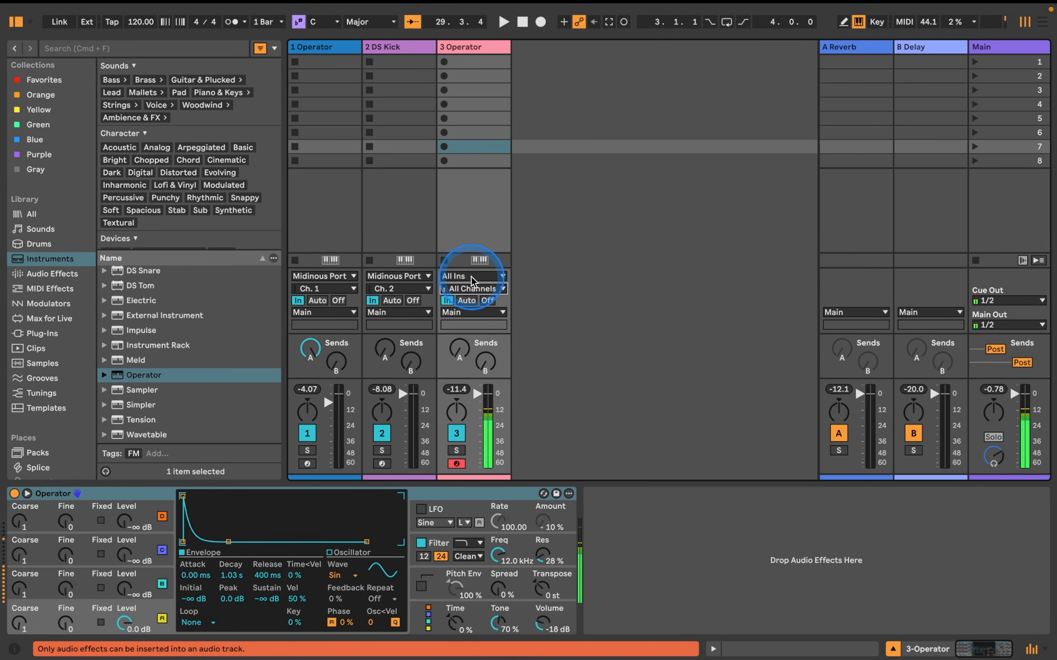
left_click(472, 276)
left_click(464, 314)
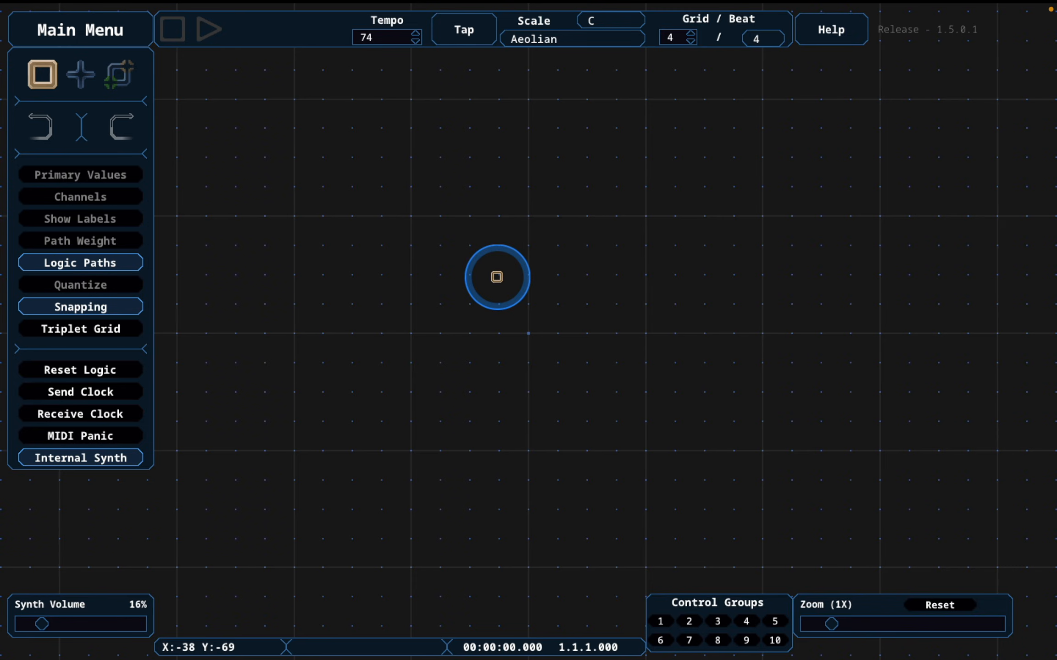
Switch to Midinous and place four note points at the corners of one large grid square
key("w")
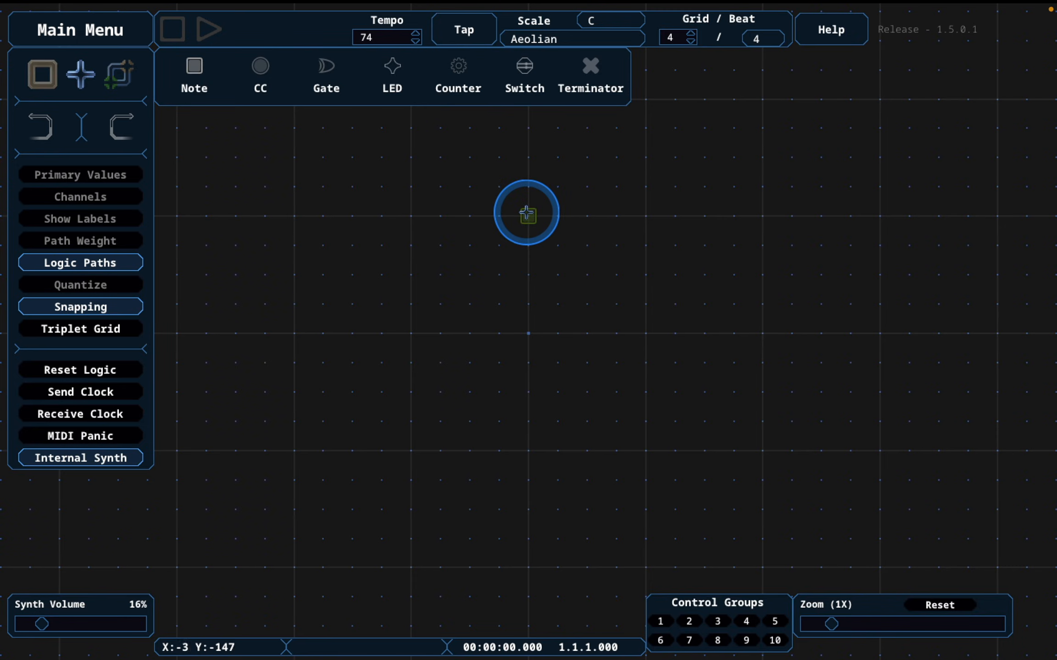
left_click(529, 216)
left_click(411, 215)
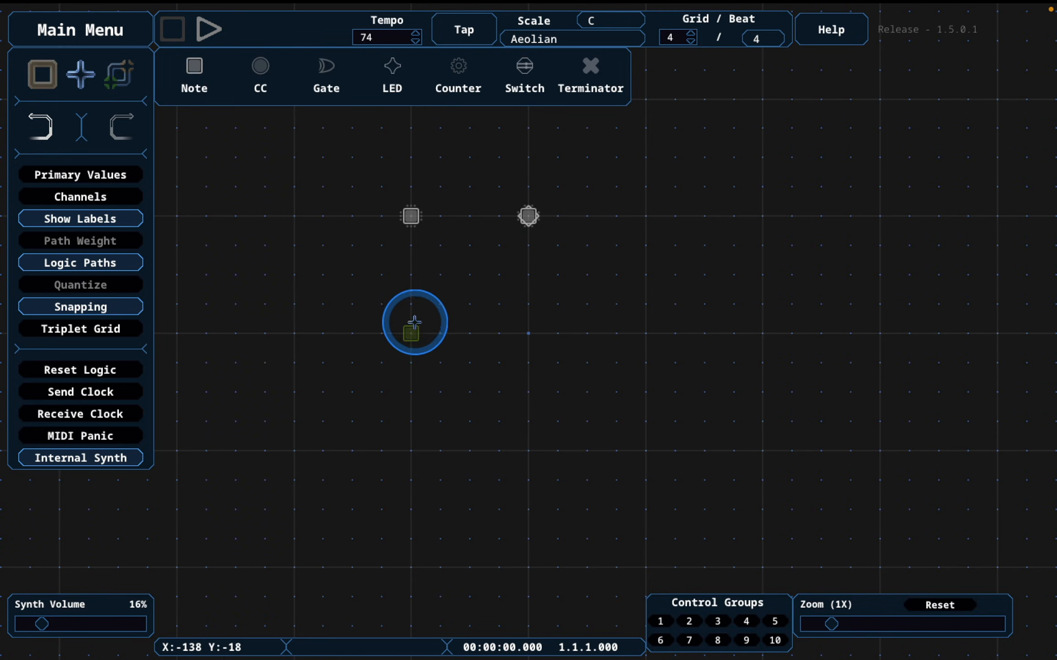
left_click(412, 333)
left_click(527, 335)
Draw a path from the upper-left note to the upper-right starting note
mouse_move(526, 337)
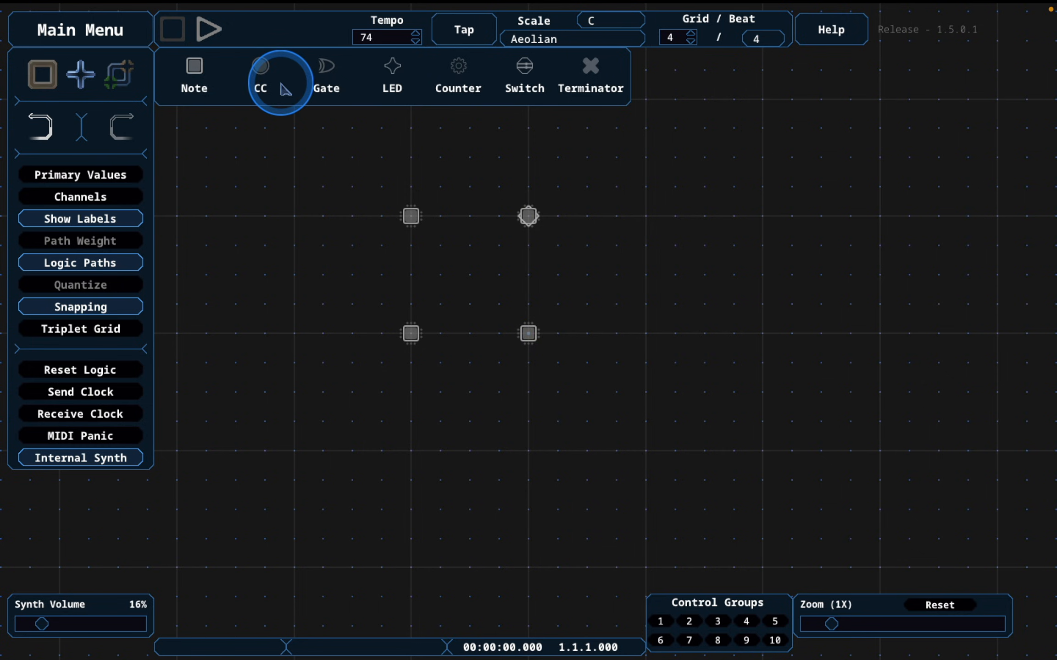
key("e")
left_click(412, 218)
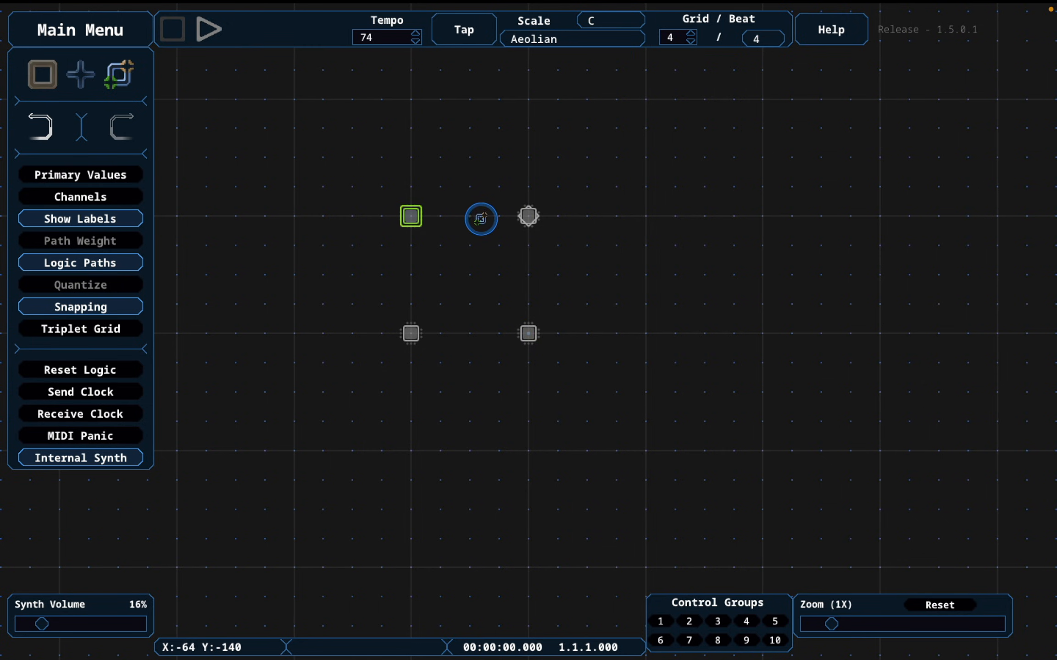
left_click(529, 216)
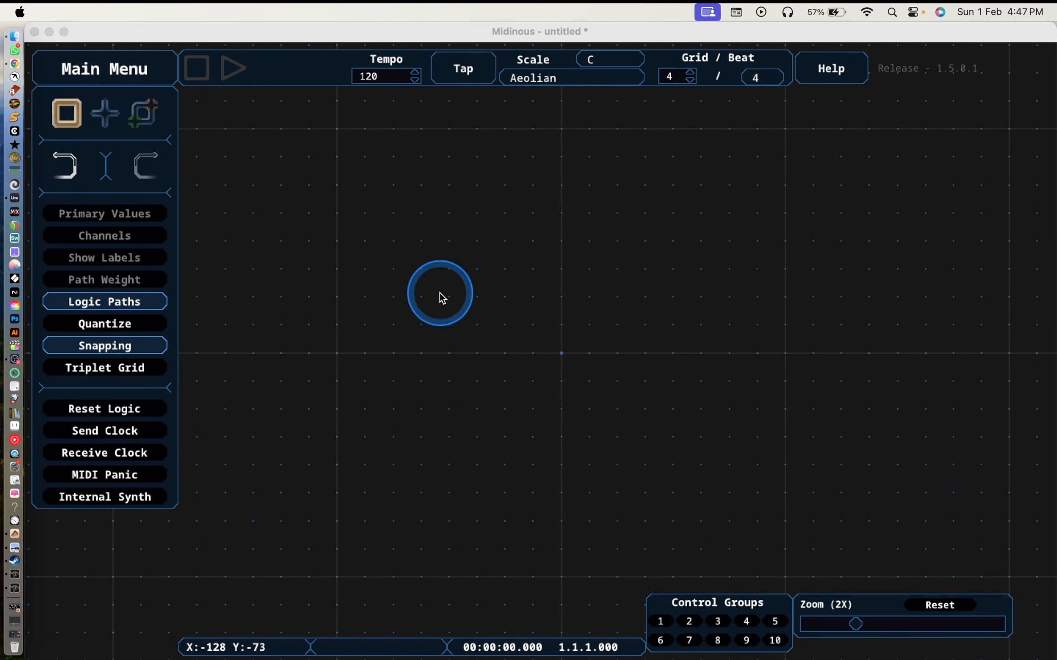
Place four note points in a square on the empty canvas, starting with one at the origin
left_click(561, 355)
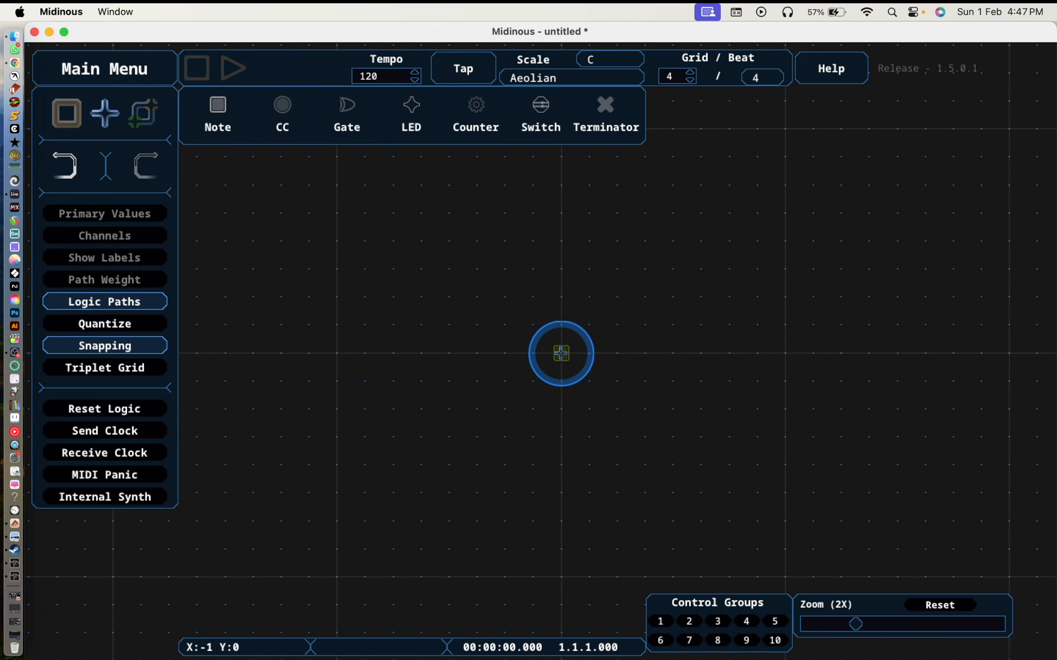
left_click(562, 354)
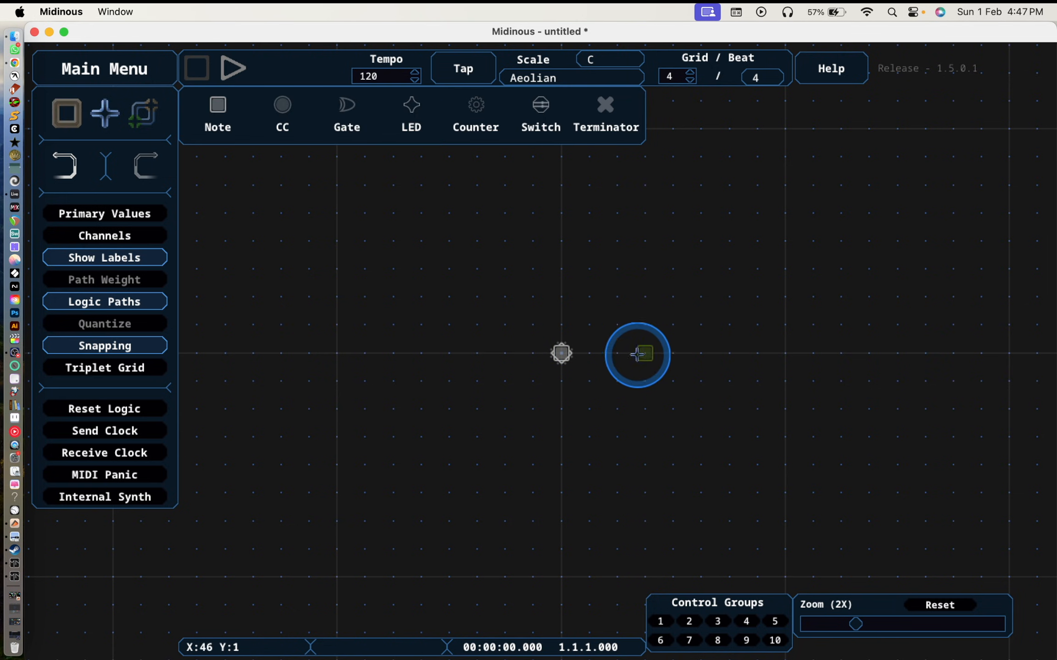
left_click(785, 353)
left_click(785, 128)
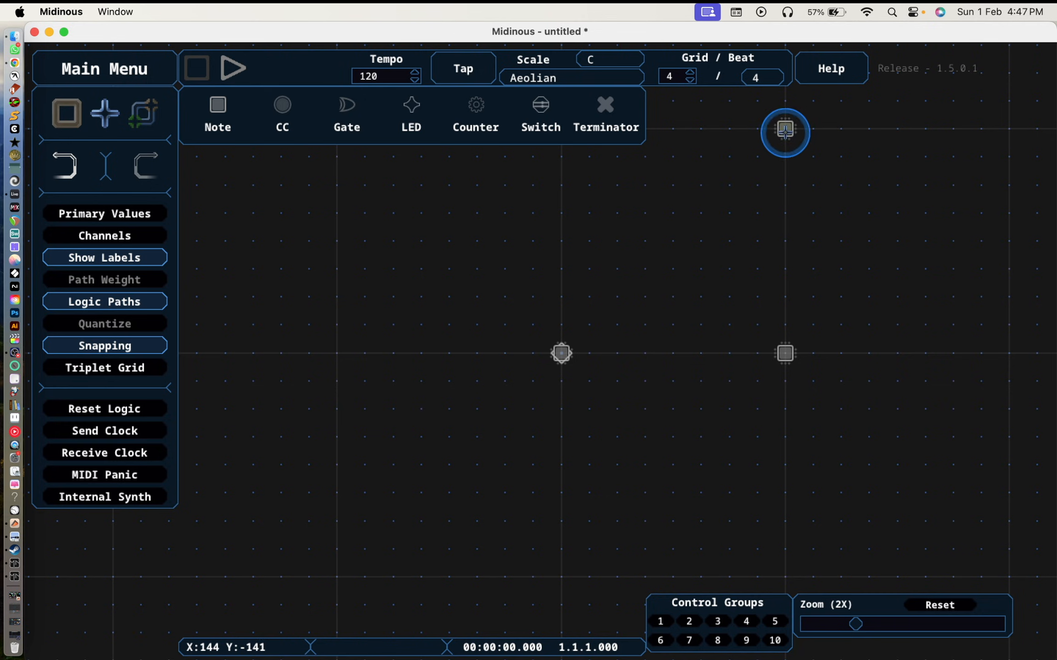
left_click_drag(712, 181, 625, 295)
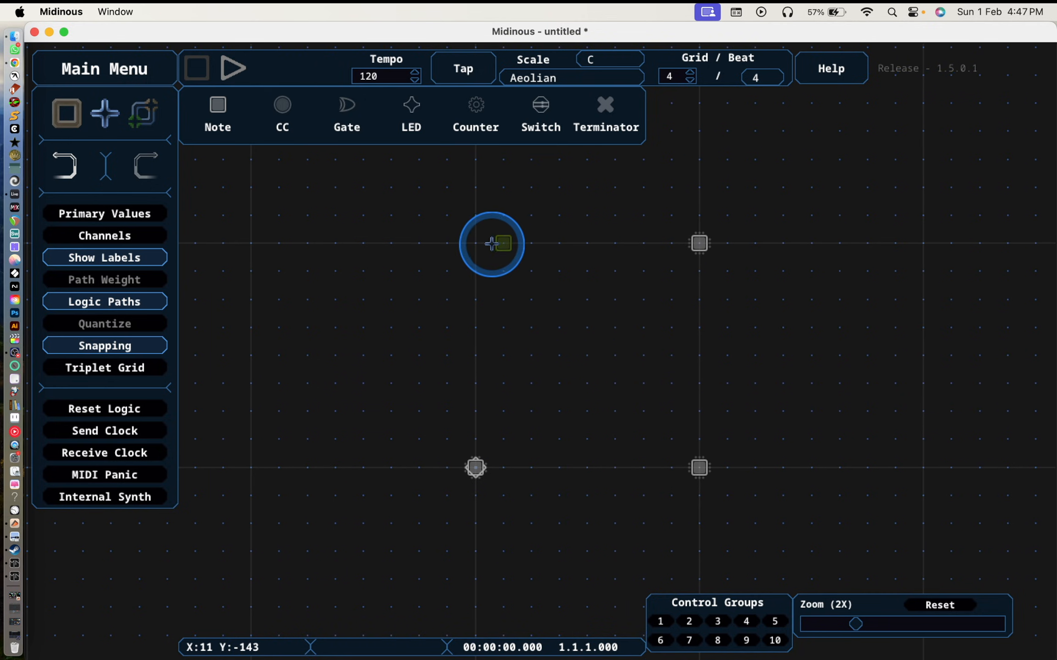
left_click(477, 243)
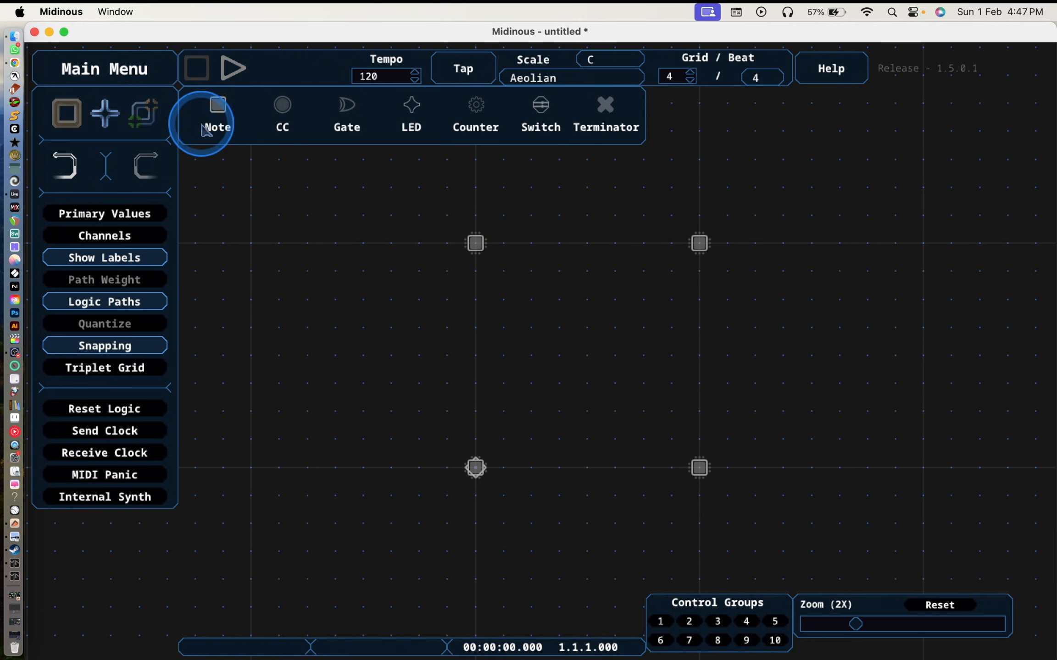
Connect the four notes into a closed loop, running from the upper-left note down, across, up and back
left_click(144, 112)
mouse_move(474, 240)
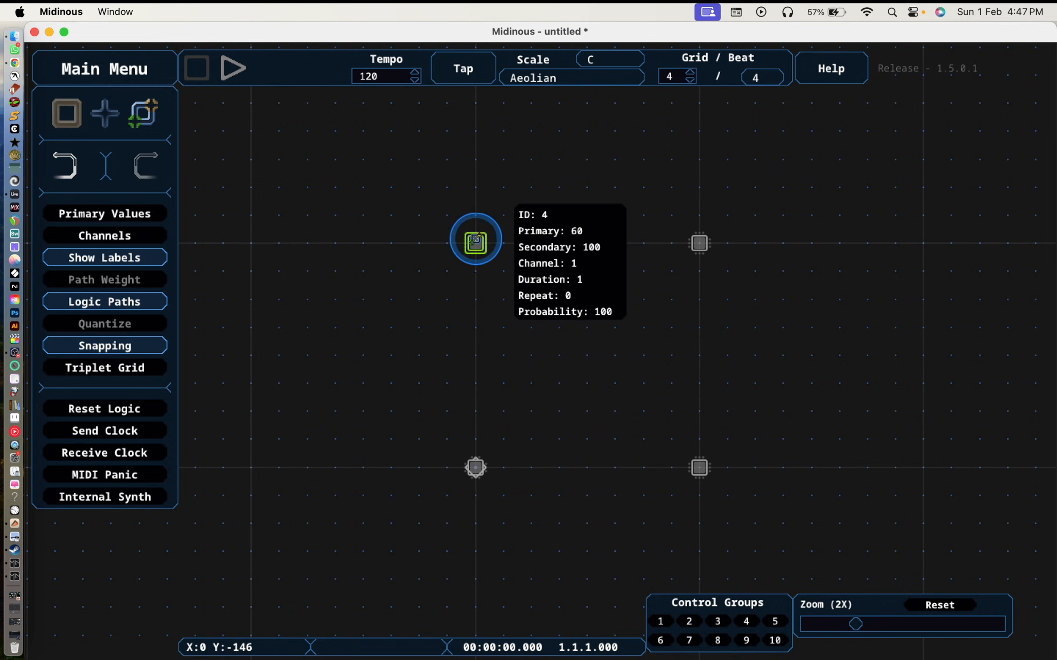
left_click_drag(475, 240, 475, 468)
left_click(700, 468)
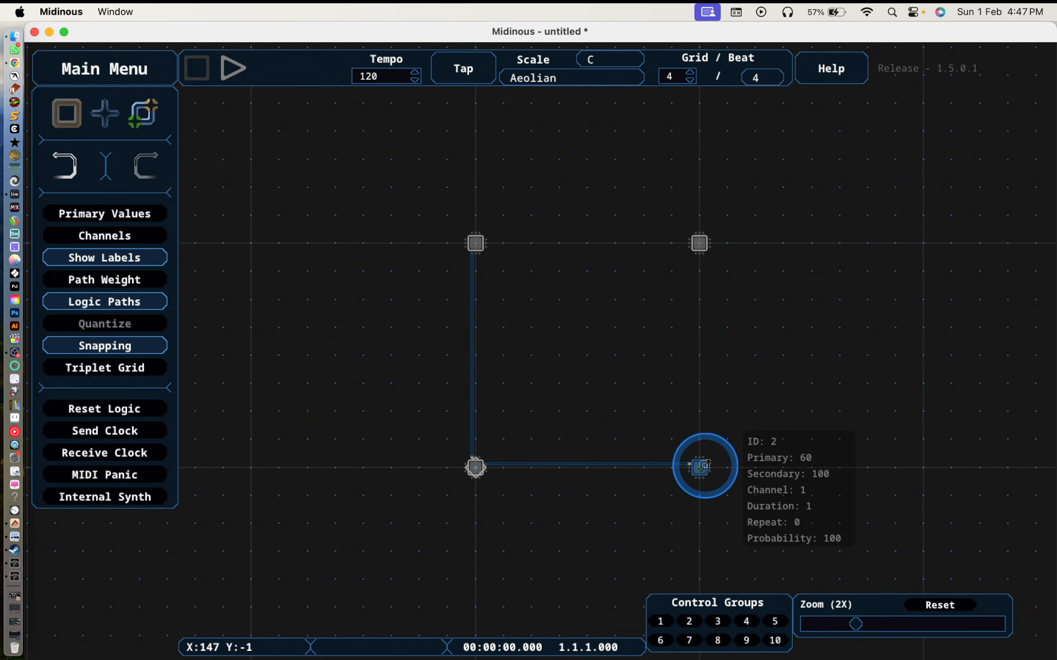
left_click(701, 242)
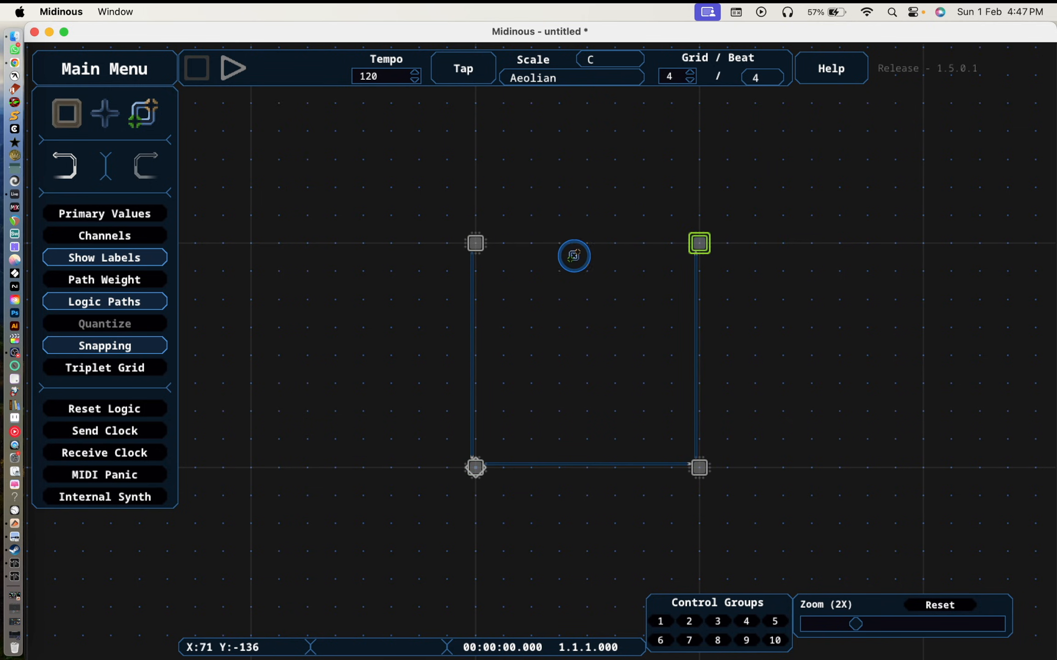
left_click(474, 242)
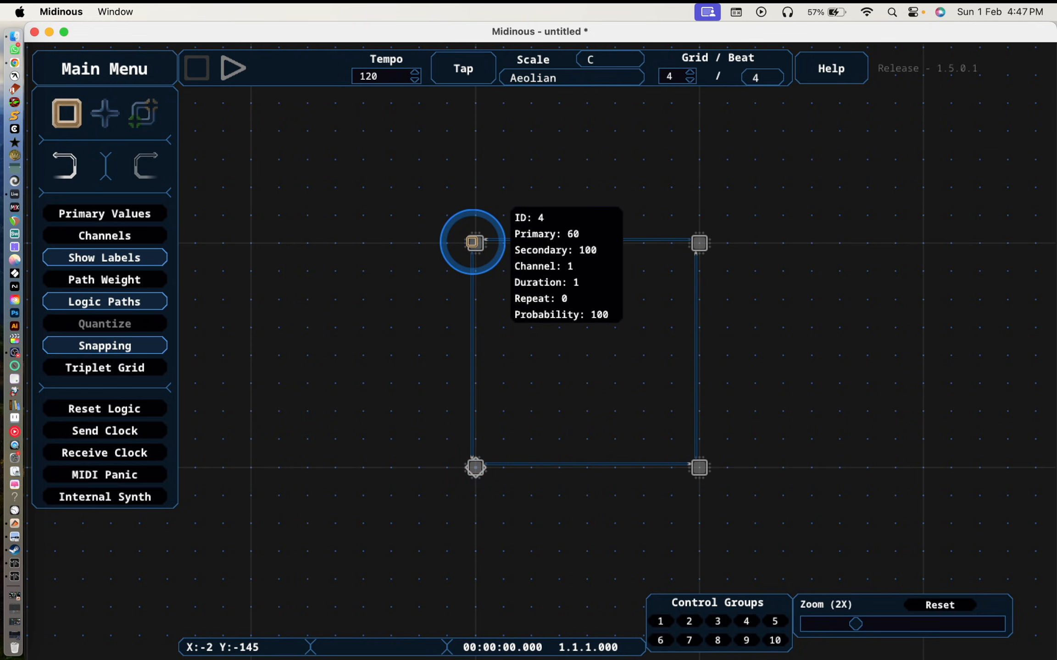
Select all four notes of the loop and set their MIDI channel to 2
left_click_drag(437, 204, 851, 605)
left_click_drag(812, 578, 763, 517)
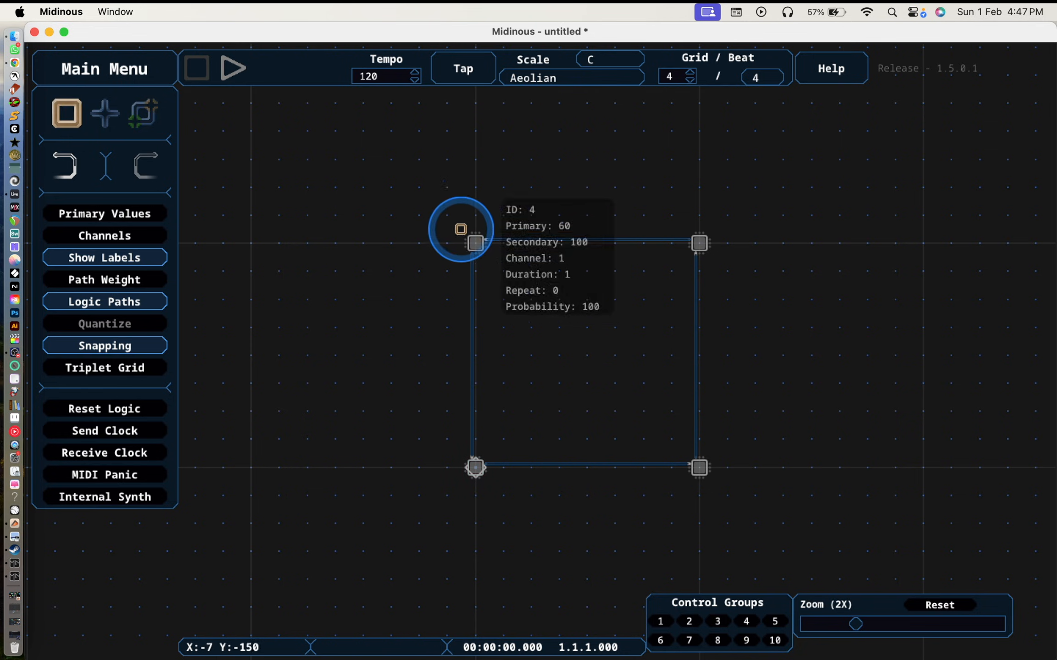
left_click_drag(444, 220, 723, 482)
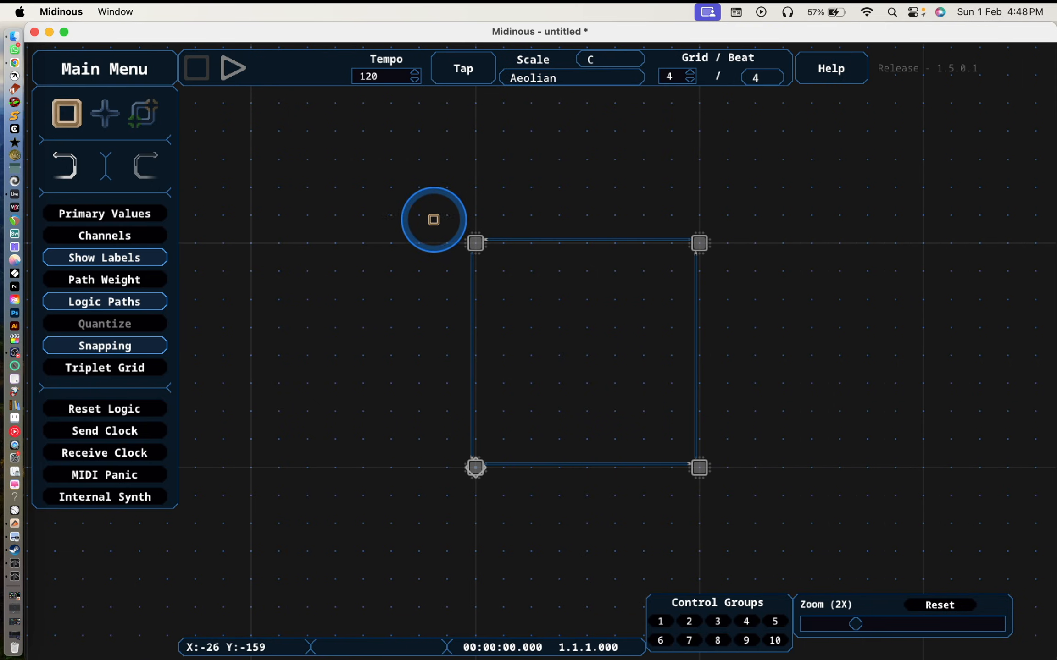
left_click_drag(434, 219, 750, 501)
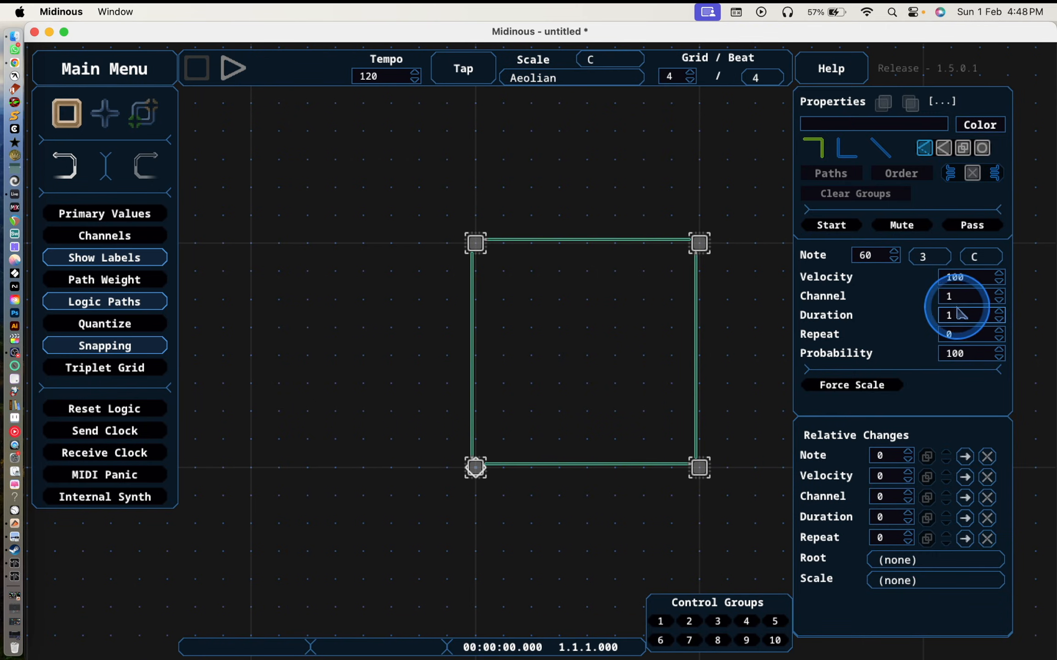
left_click(998, 293)
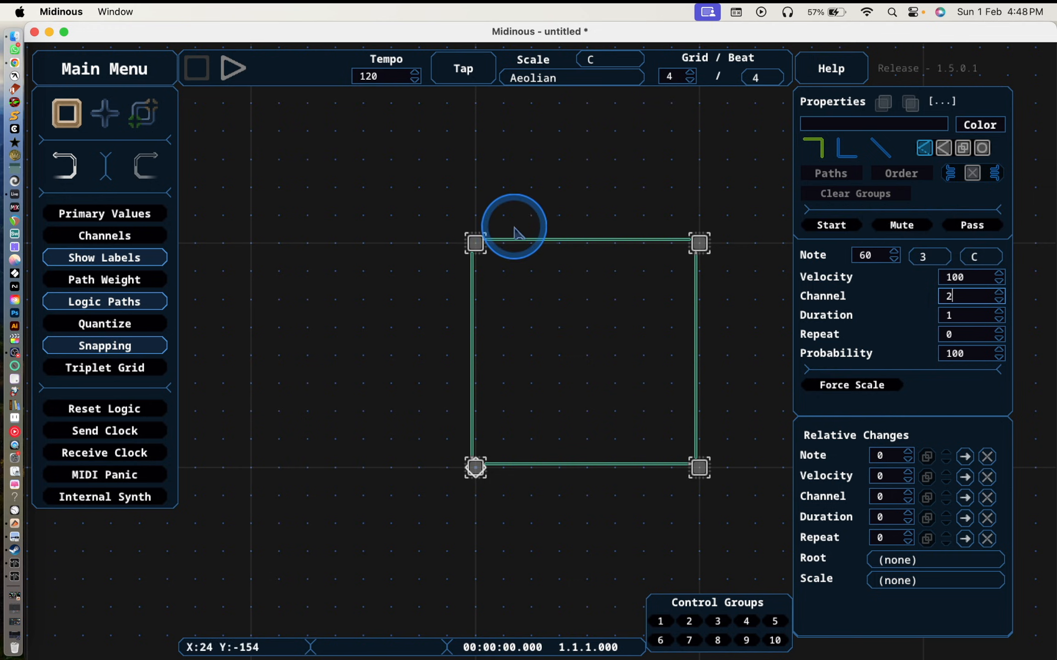
Make the square's upper-left note a starting note as well and play the loop
left_click(517, 162)
left_click(475, 246)
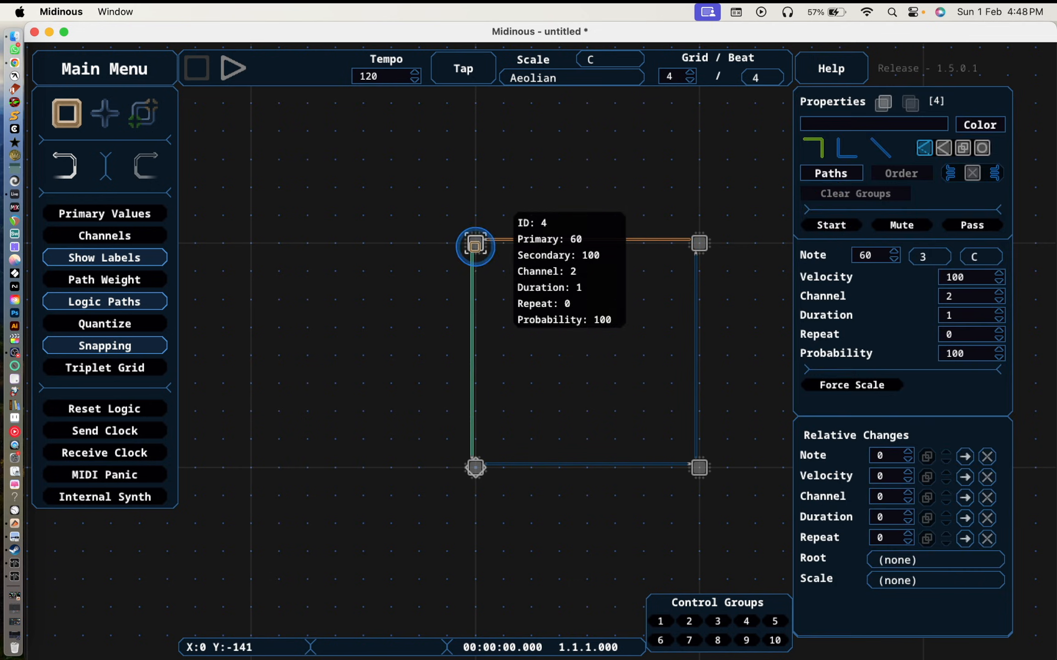
left_click(826, 224)
left_click(616, 202)
key("space")
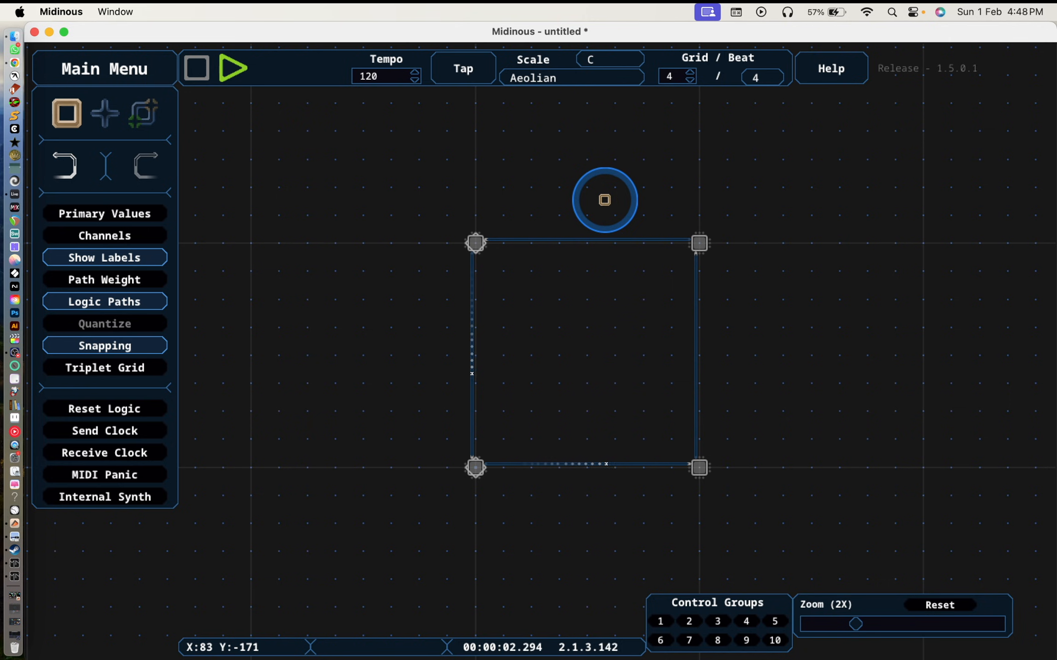
Remove the start setting from the square's lower-left note and play the loop again
left_click(476, 467)
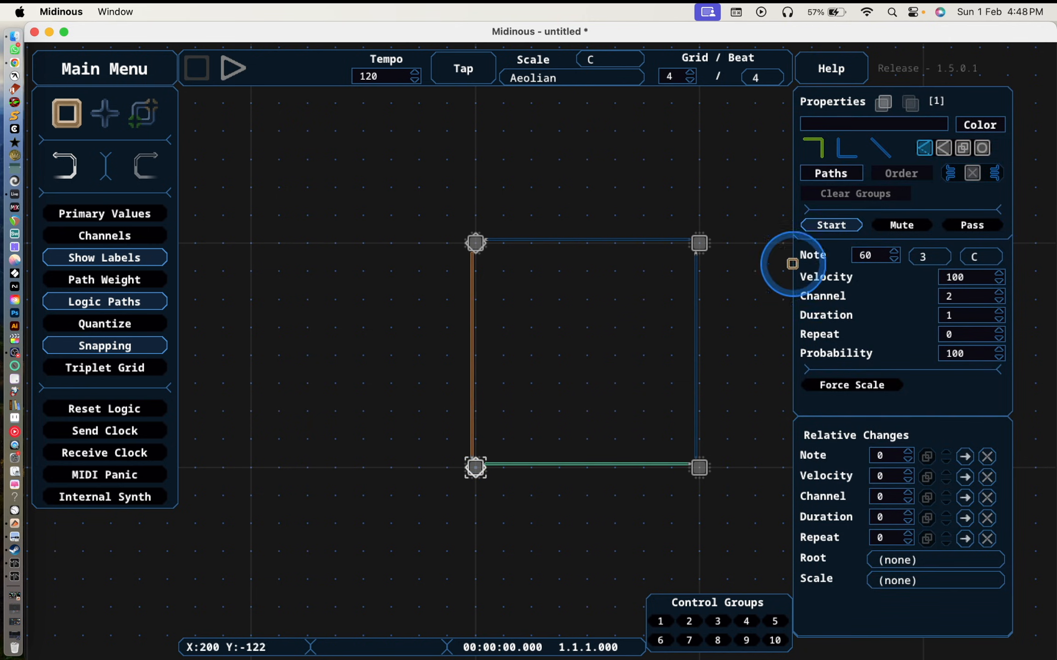
left_click(828, 225)
left_click(609, 122)
key("space")
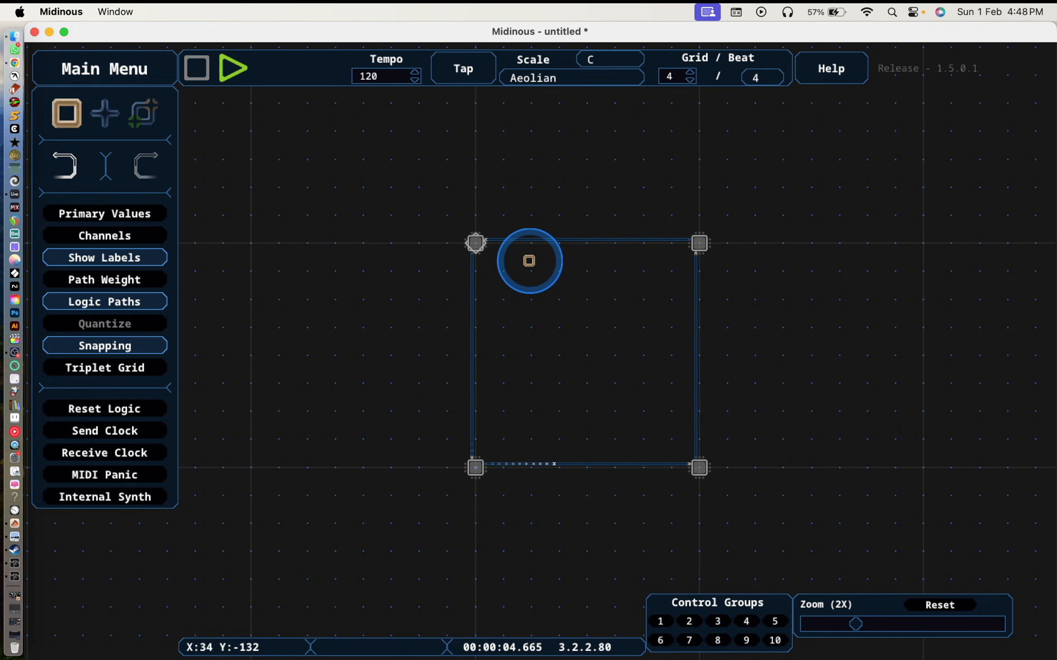
Set the tempo to 70 and audition the loop at that speed
left_click(377, 76)
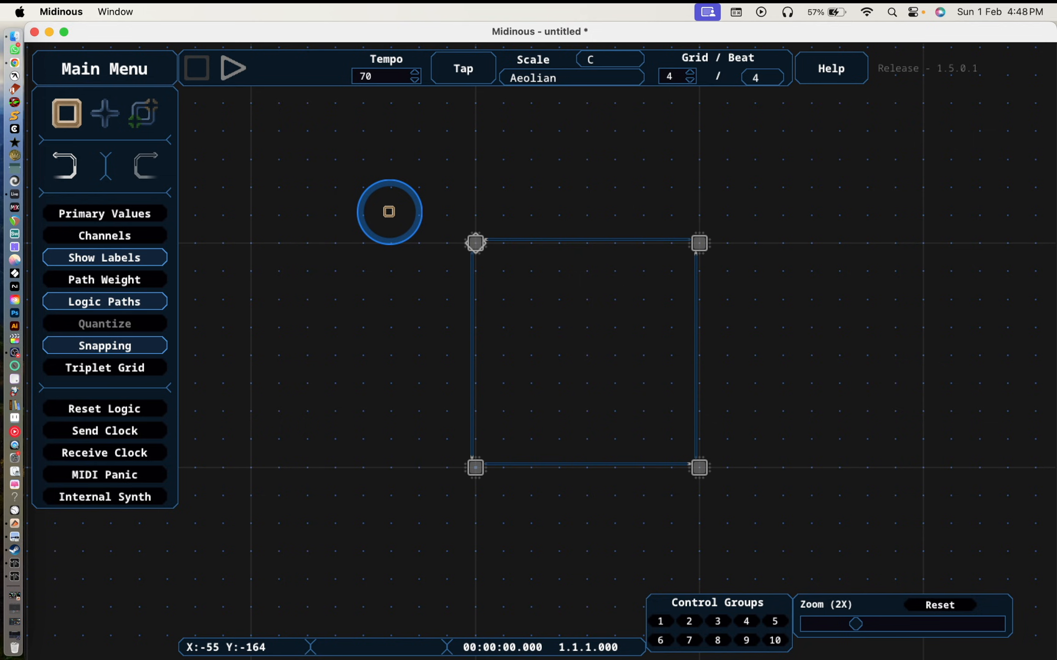
key("space")
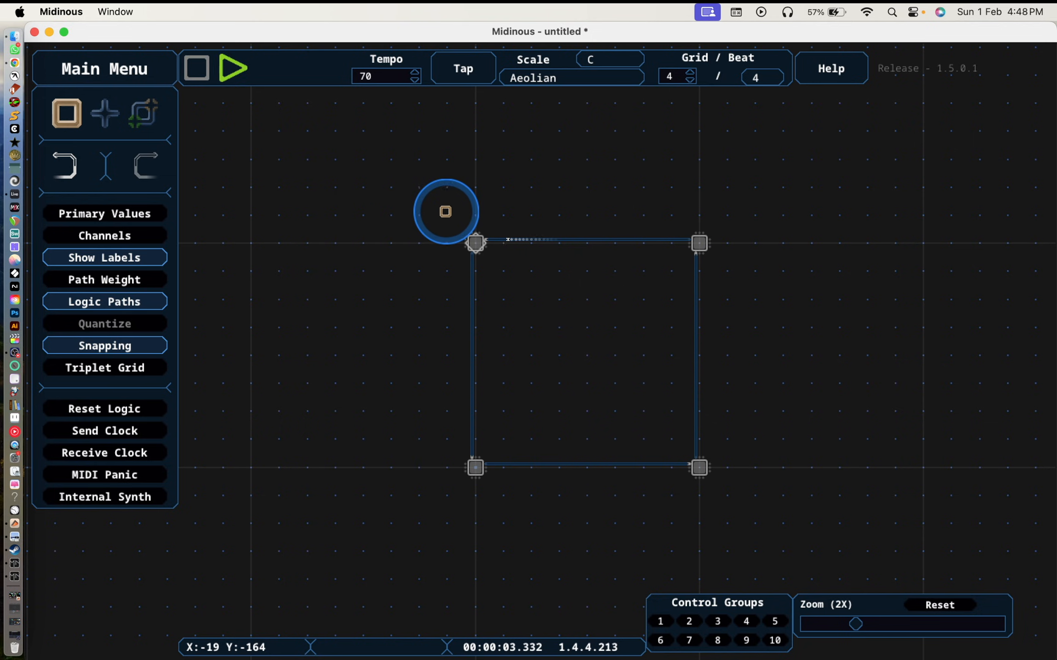
left_click_drag(544, 172, 414, 168)
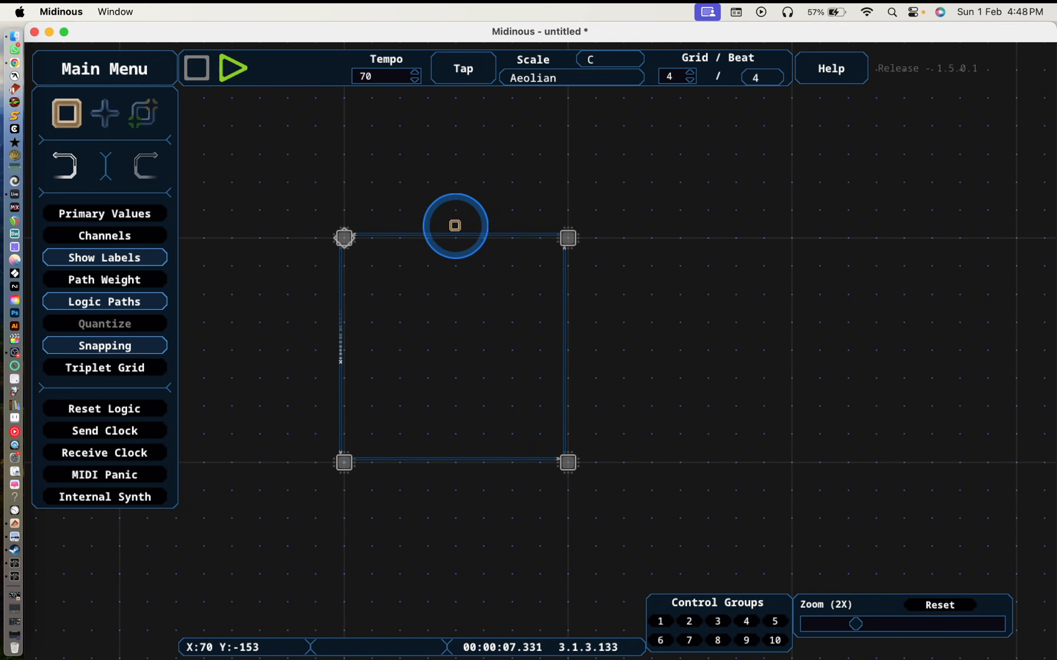
key("space")
Delete the path along the square's top edge and place a new note midway between the two upper corner notes
left_click(454, 235)
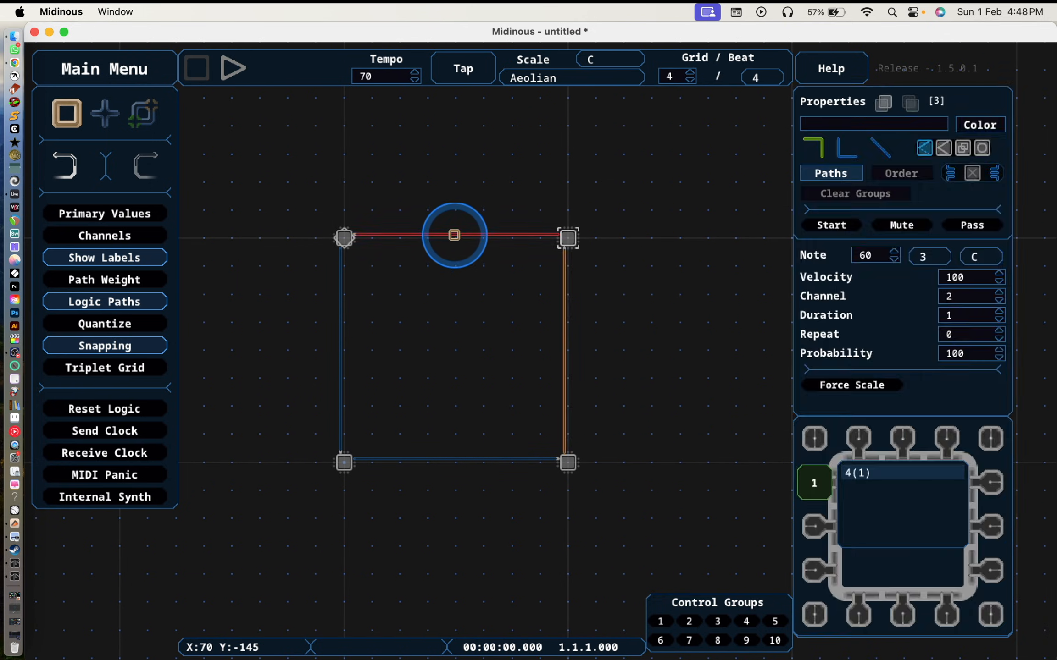
key("Delete")
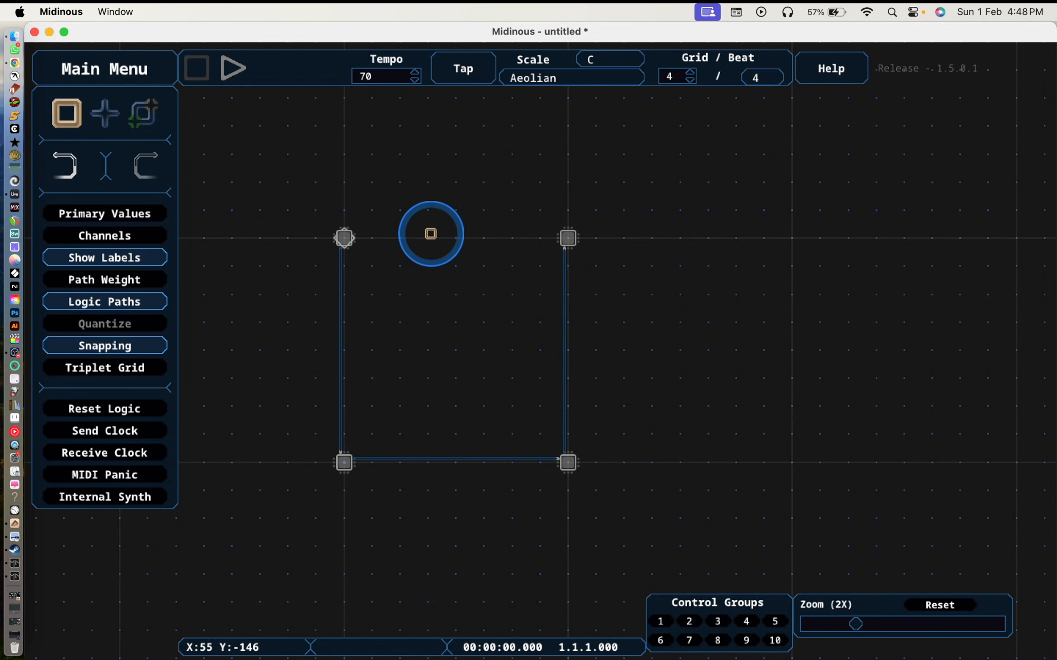
key("w")
left_click(454, 237)
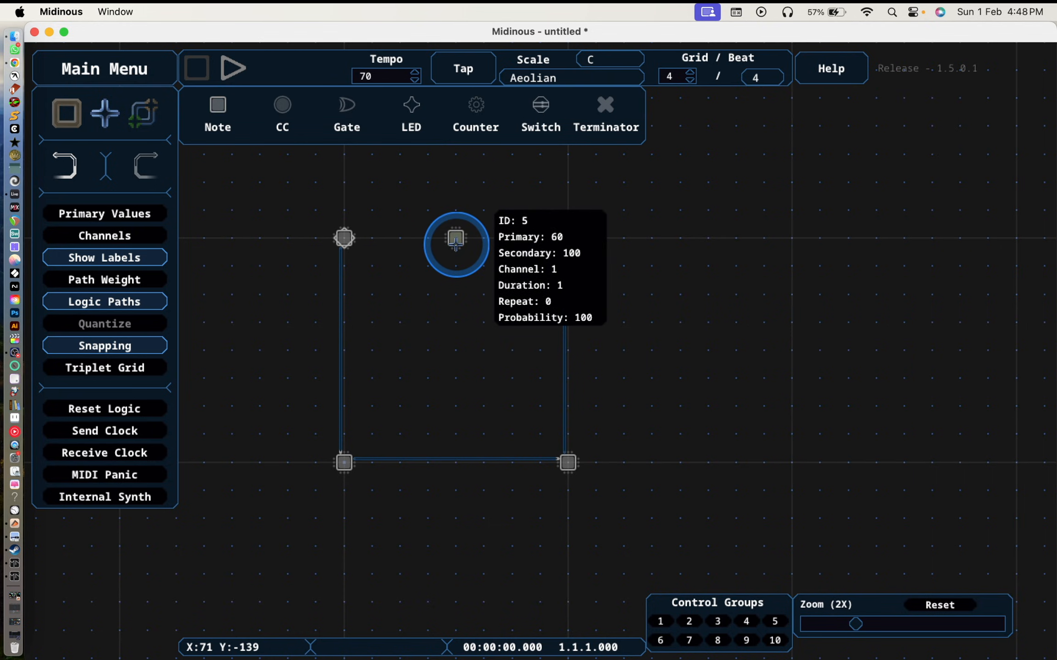
Close the loop again by connecting the upper-right note to the new middle note and on to the upper-left note
key("q")
left_click(568, 238)
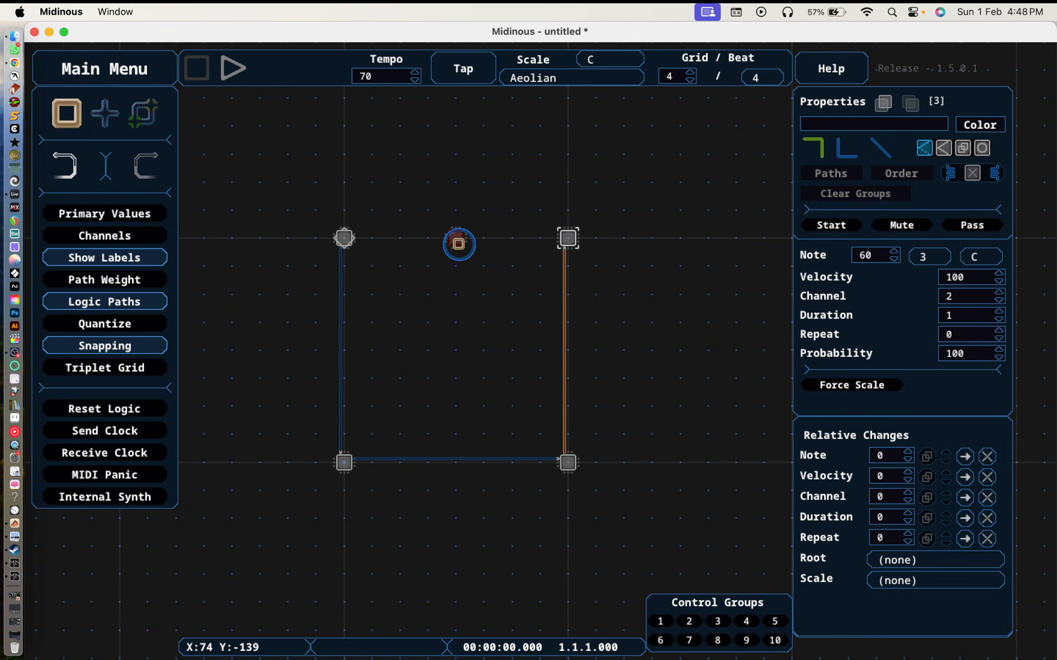
key("e")
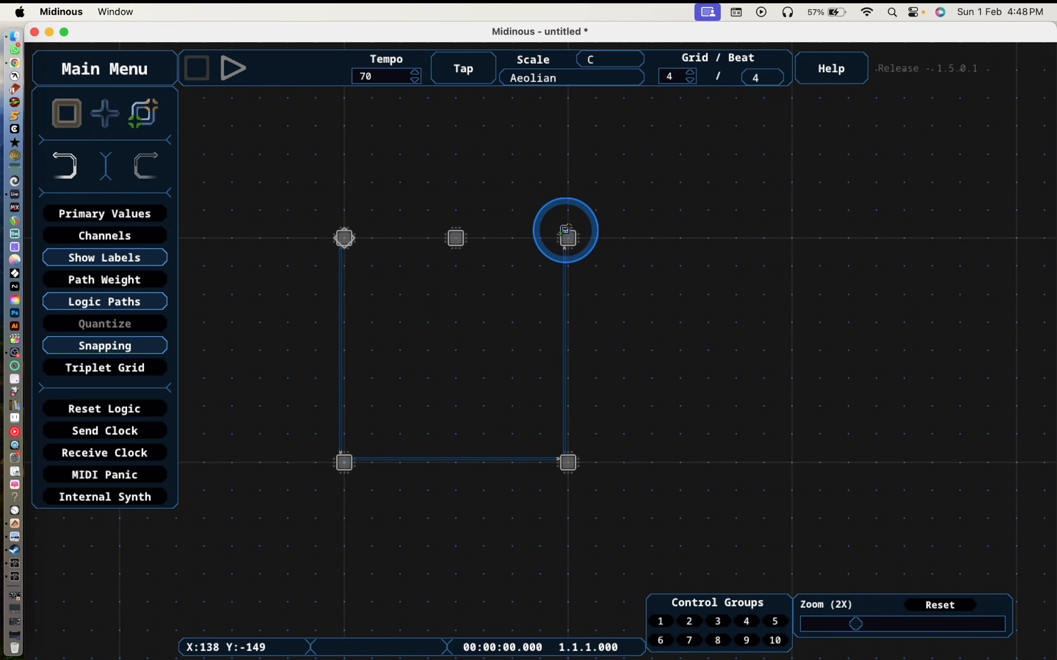
left_click(566, 238)
left_click(455, 238)
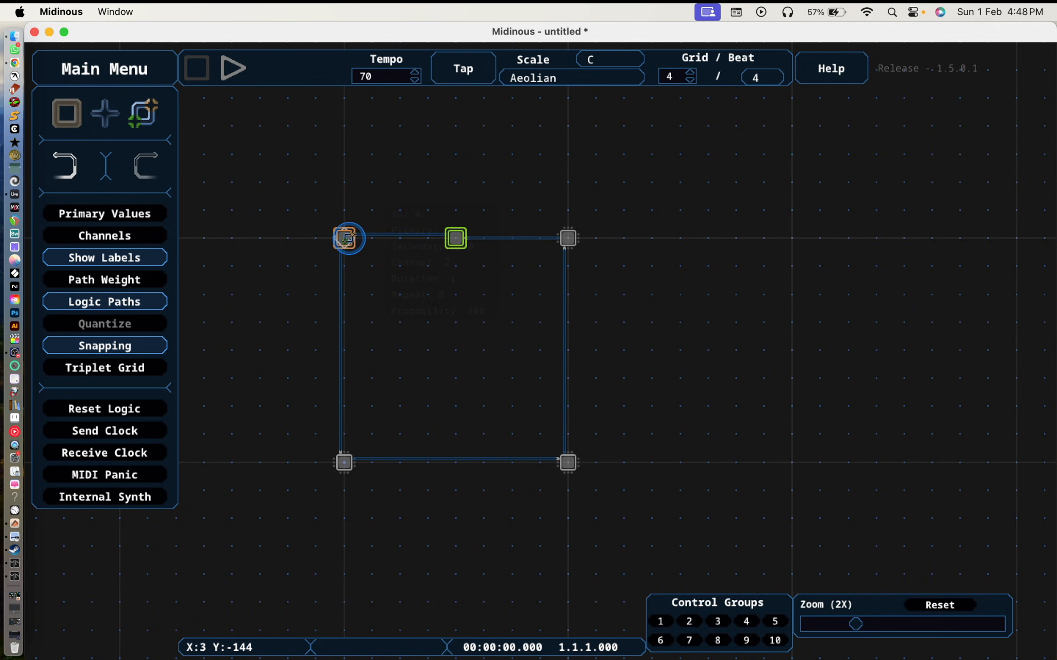
left_click(344, 237)
Set the new middle note's probability to 50 and play the loop
key("q")
left_click(455, 237)
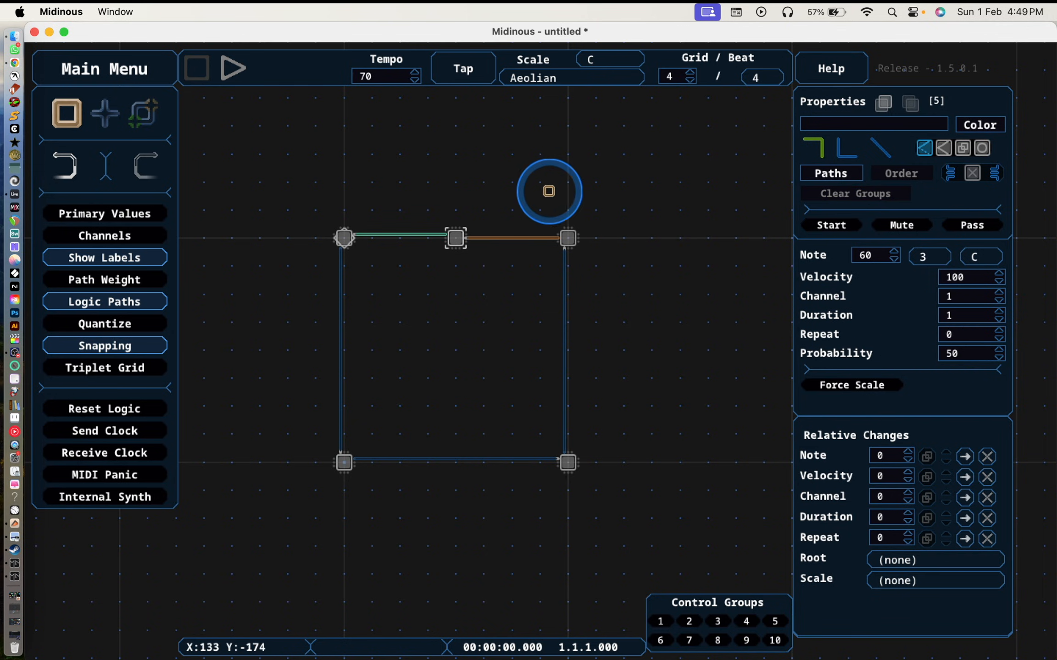
left_click(549, 191)
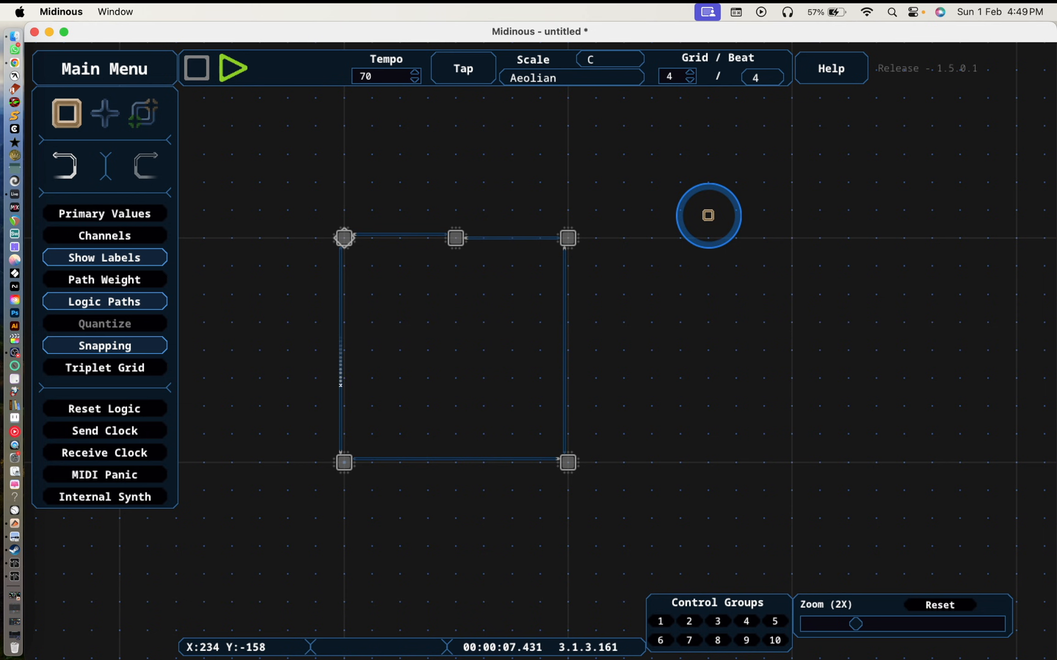
Set the top edge's middle note to MIDI channel 2 and clear the selection
left_click(455, 237)
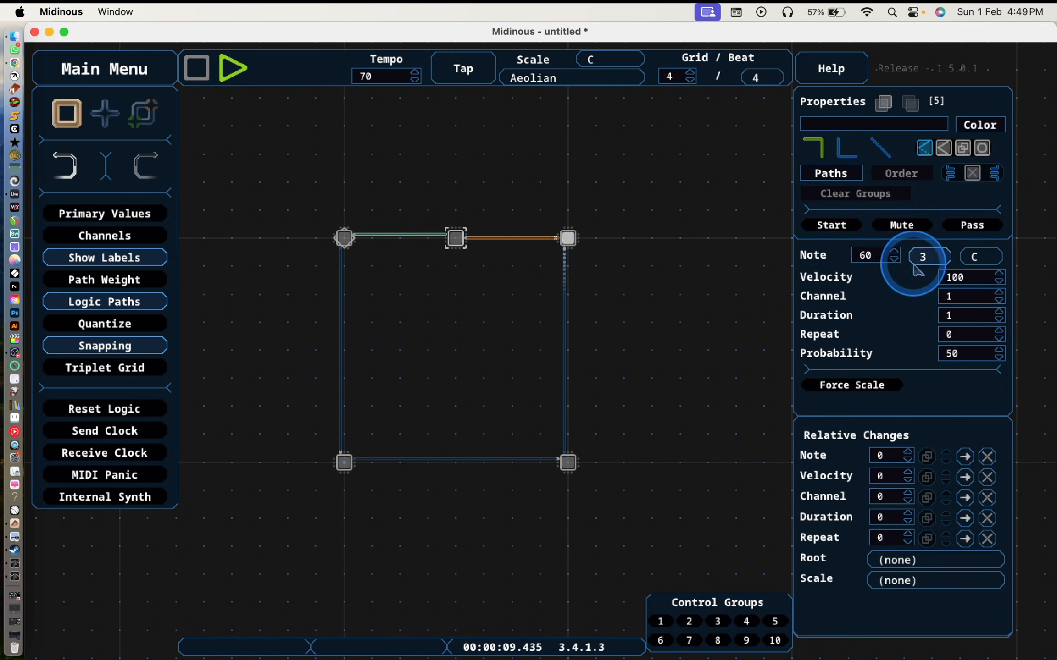
left_click(1000, 295)
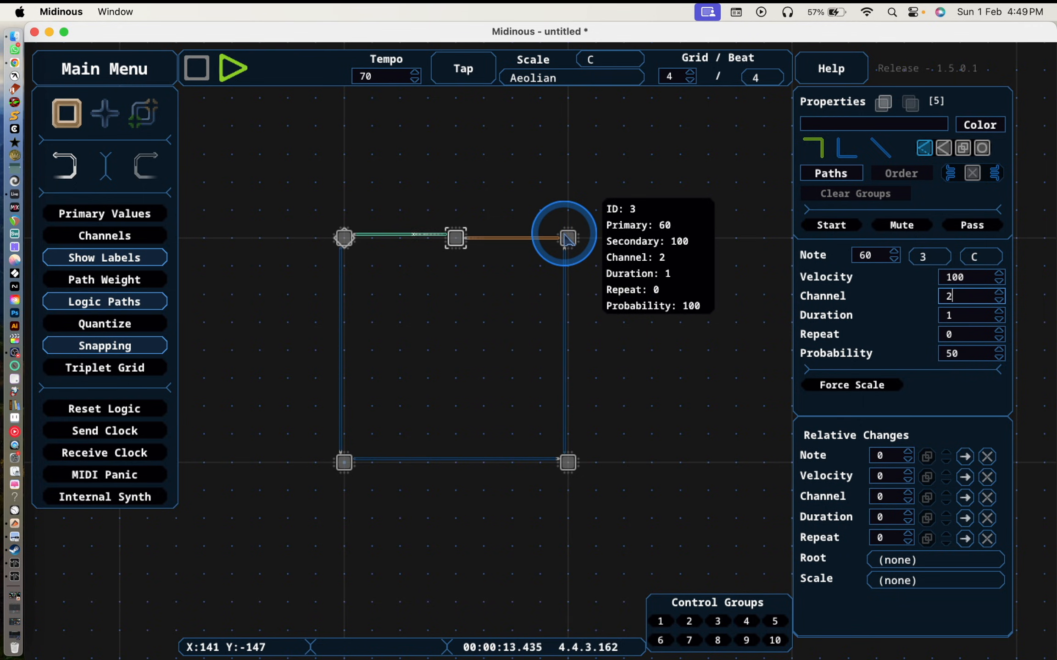
left_click(568, 238)
left_click(572, 201)
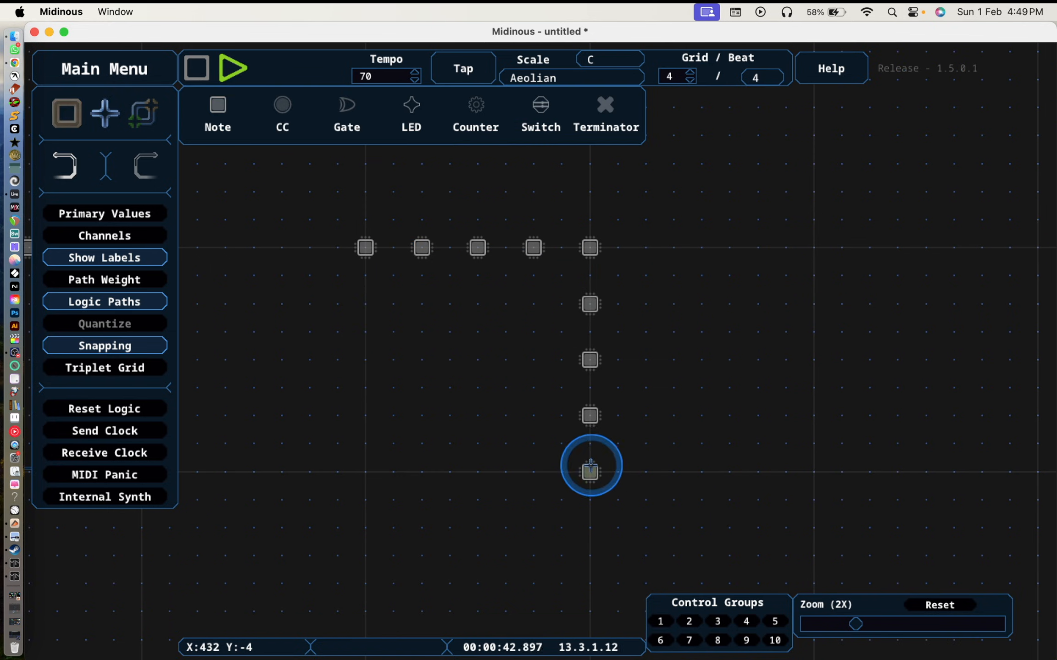
Complete a second square with five notes per side and connect all its notes into a closed clockwise loop
left_click(535, 470)
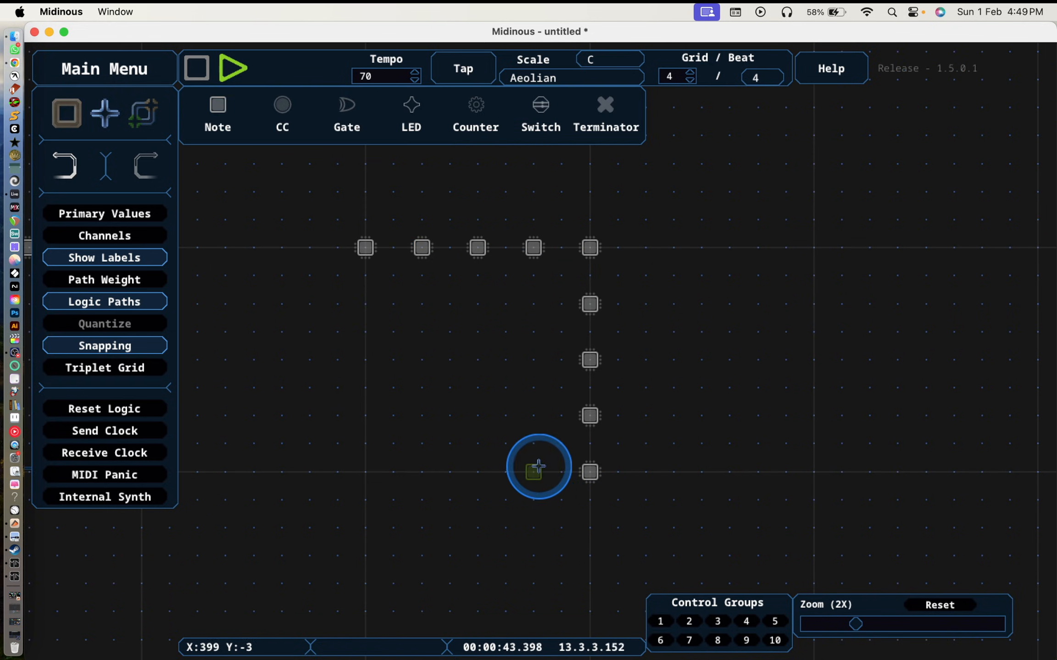
mouse_move(535, 468)
left_mouse_down()
mouse_move(365, 472)
mouse_move(366, 301)
mouse_move(498, 416)
mouse_move(547, 347)
mouse_move(310, 242)
mouse_move(137, 123)
mouse_move(149, 115)
left_mouse_up()
mouse_move(365, 248)
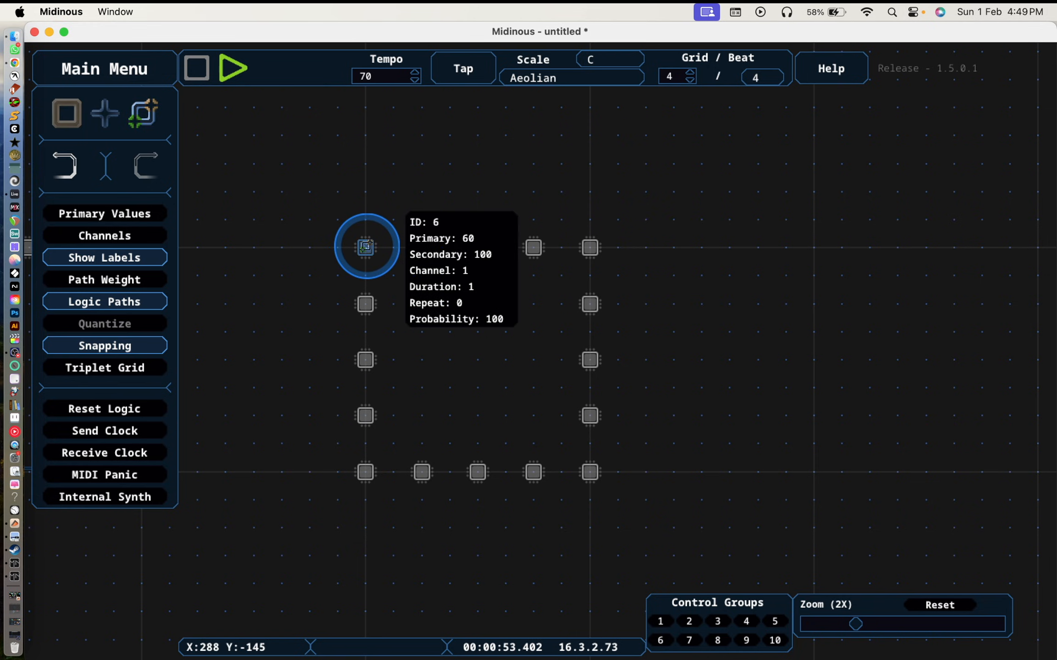
mouse_move(365, 247)
left_mouse_down()
mouse_move(590, 249)
mouse_move(591, 429)
mouse_move(512, 473)
mouse_move(431, 470)
mouse_move(362, 421)
mouse_move(363, 249)
left_mouse_up()
Set all notes of the second square to MIDI channel 3 and make its upper-left note a starting note
key("q")
left_click_drag(321, 211, 637, 524)
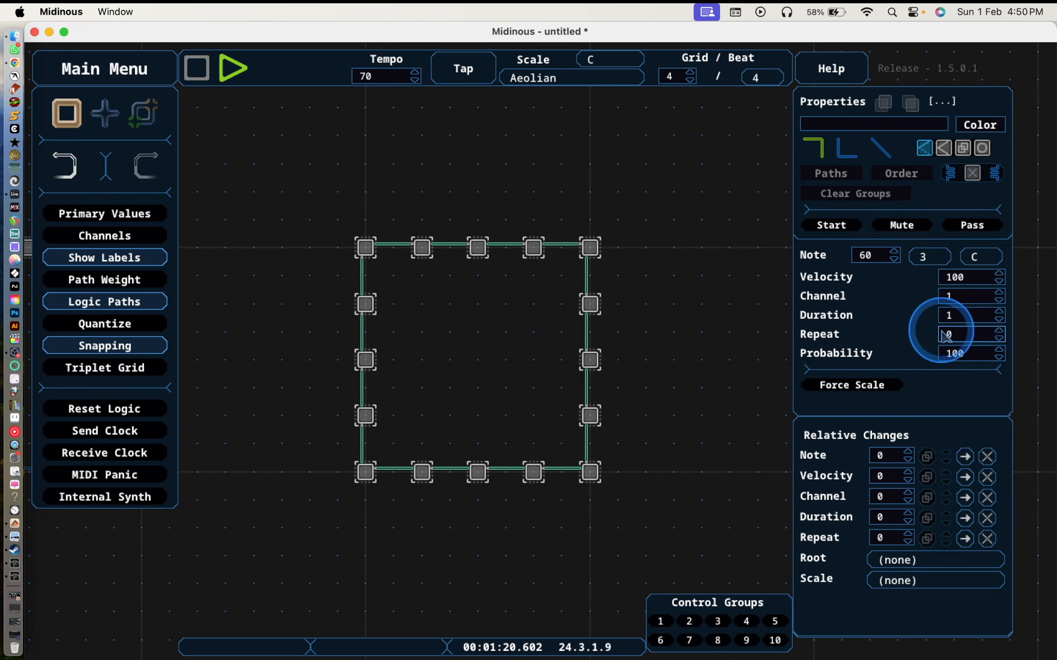
scroll(979, 296, "up", 2)
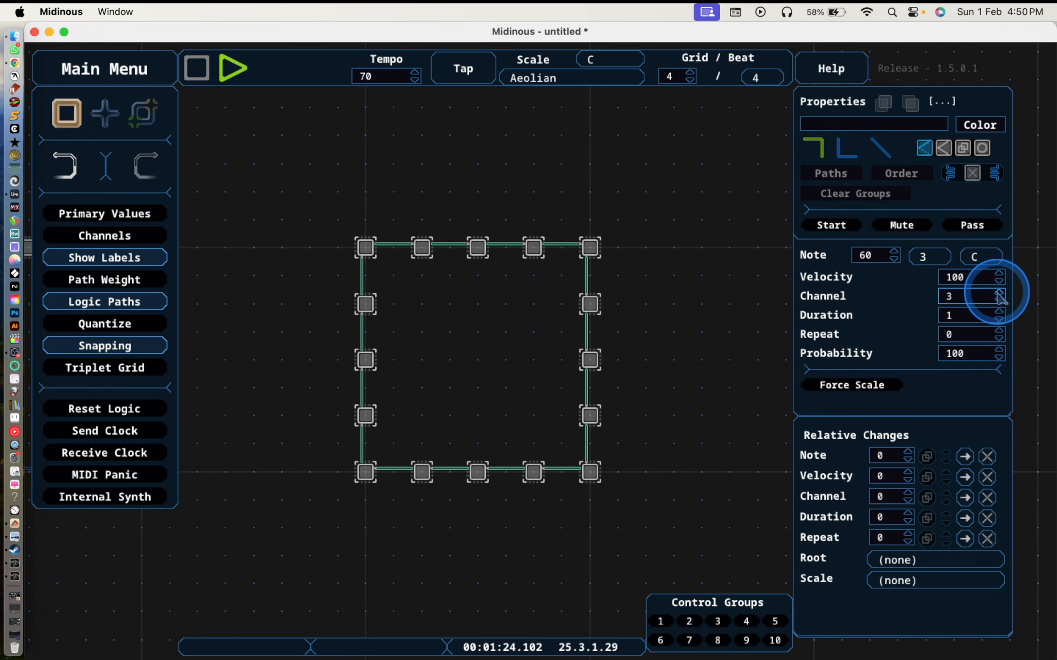
left_click(733, 302)
left_click(367, 246)
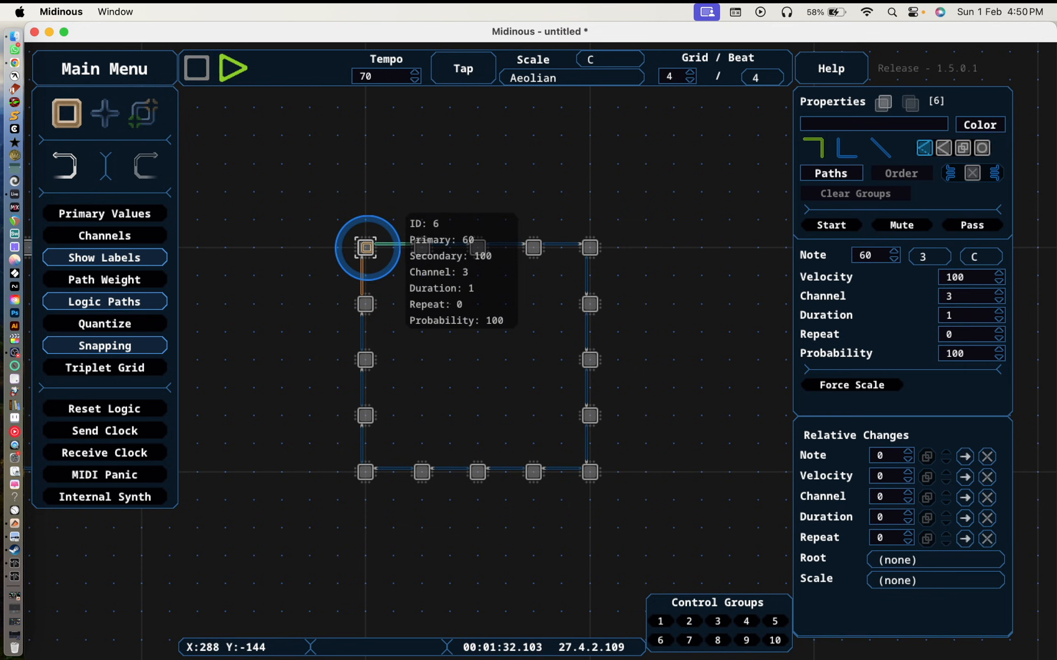
left_click(831, 225)
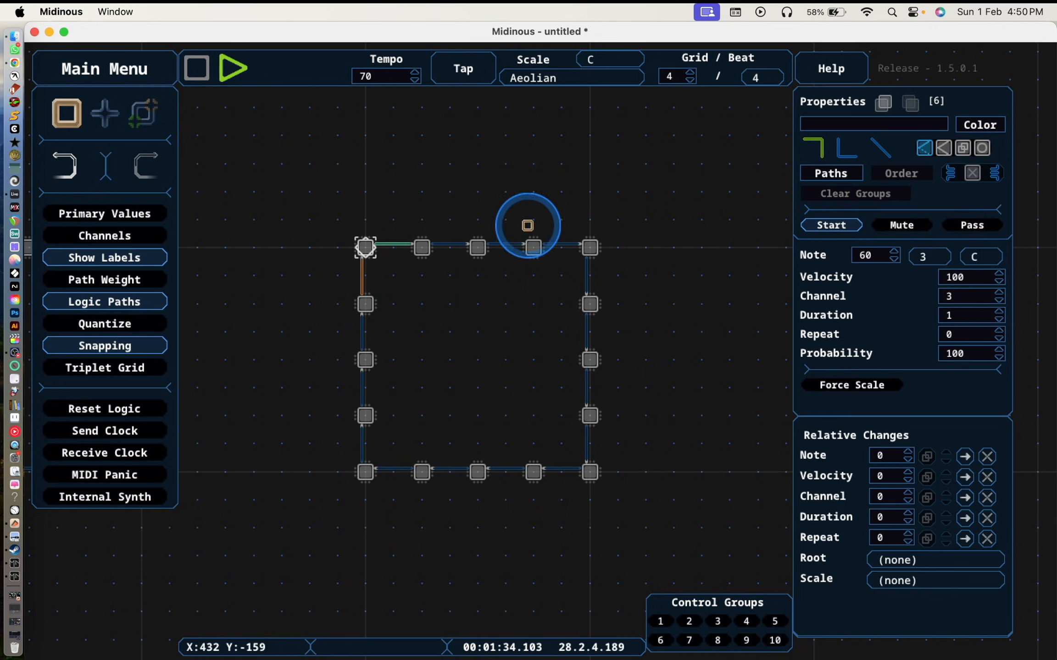
Set the second note of the new square's top edge to 63 (D#) and the third to 62 (D)
left_click(428, 248)
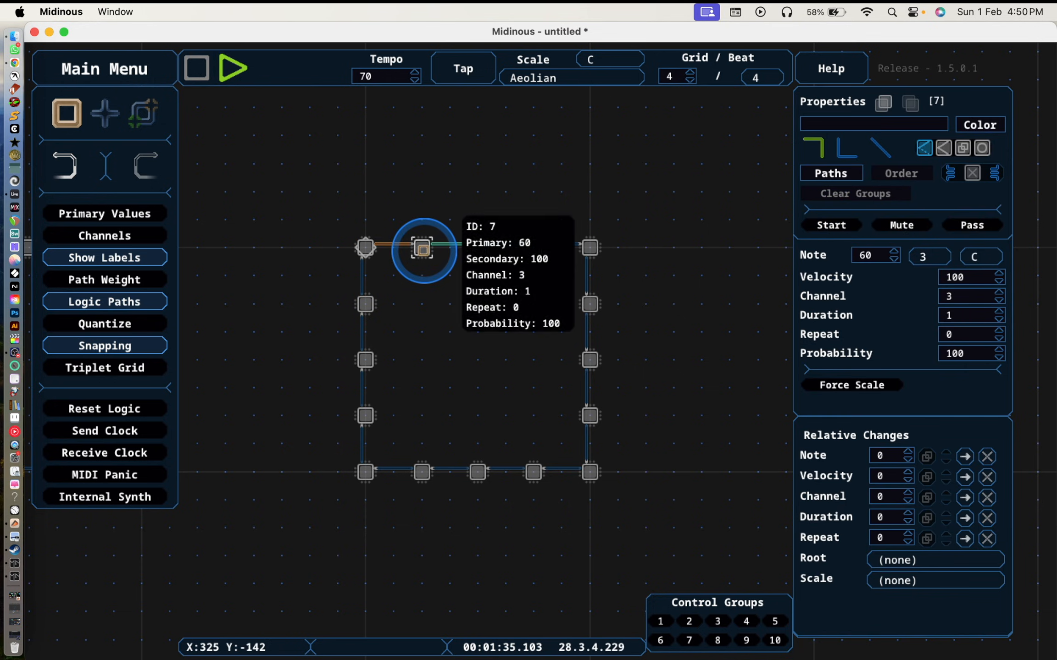
left_click(894, 249)
left_click(894, 249)
left_click(894, 250)
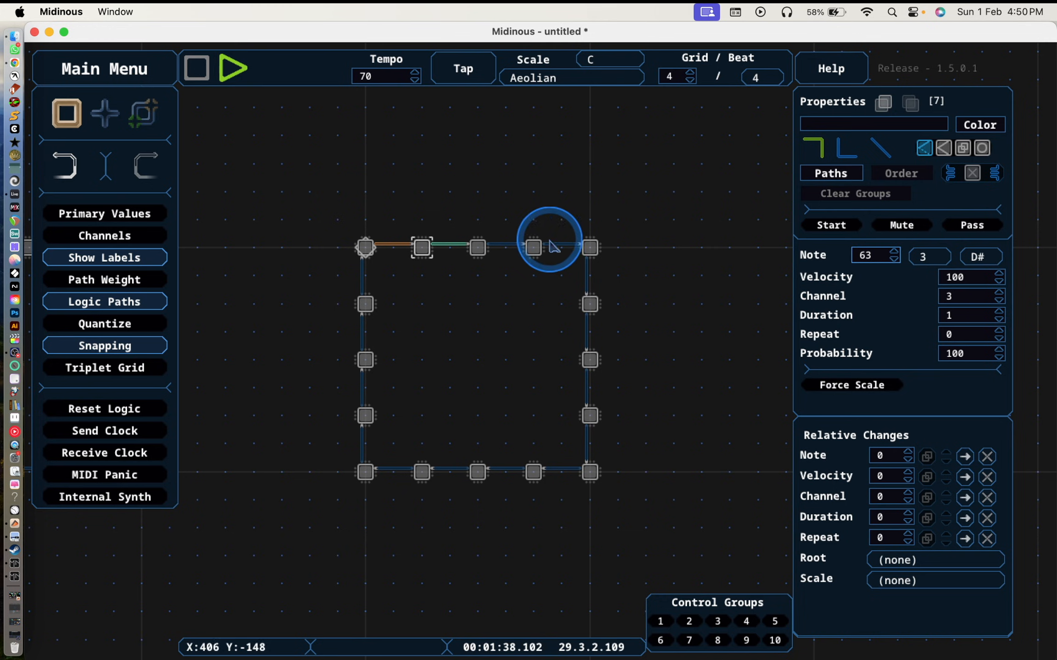
left_click(536, 221)
left_click(478, 248)
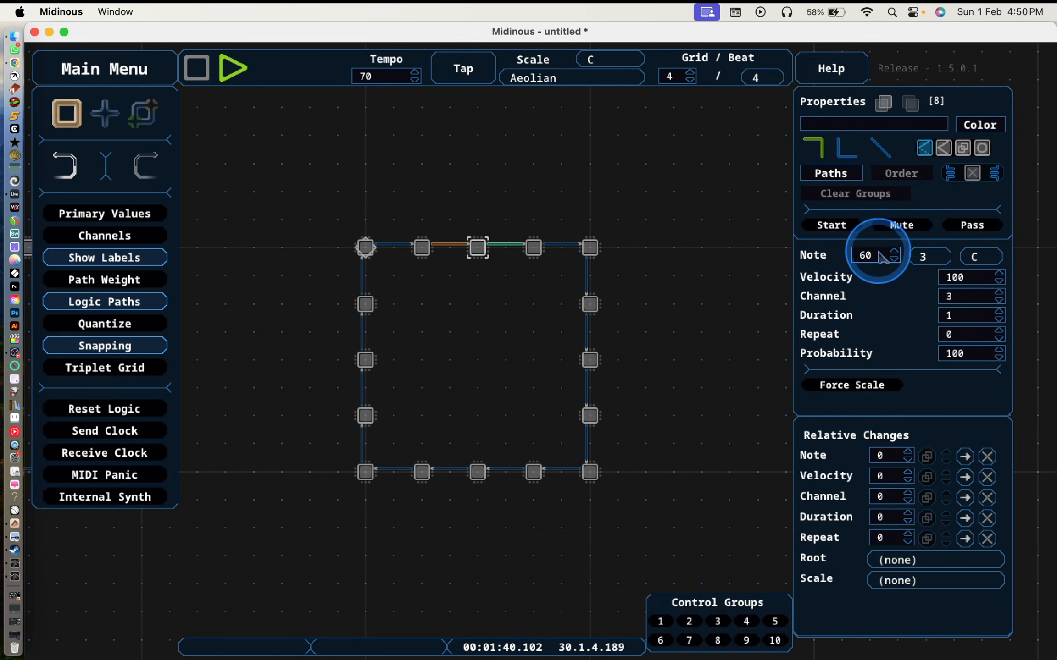
left_click(894, 250)
left_click(895, 251)
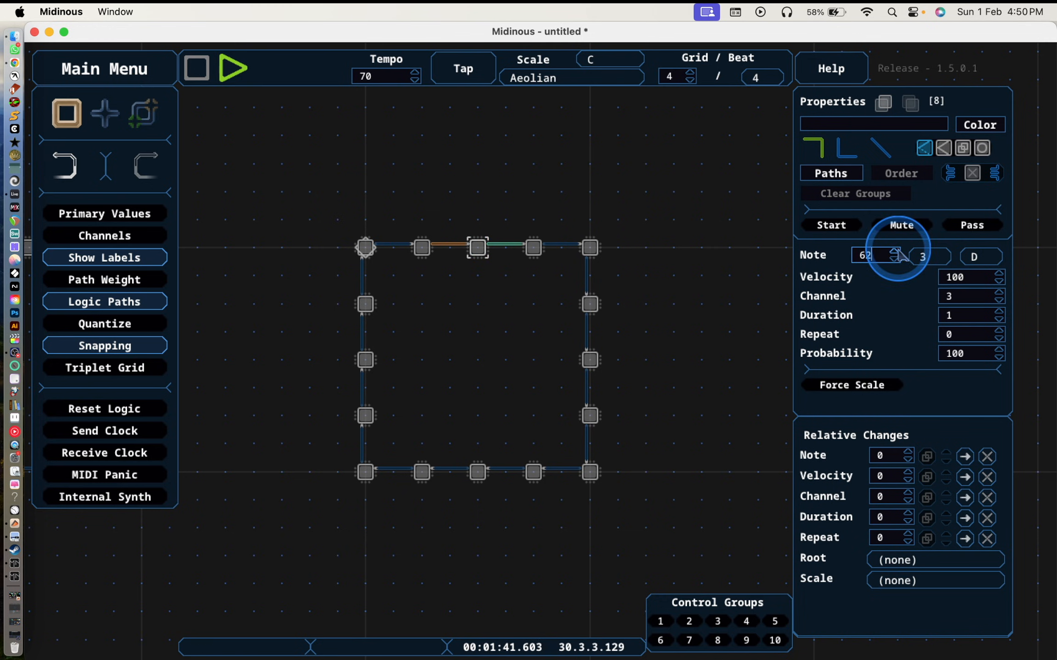
Select all notes of the second square and set their relative note change to 12, with randomization including positive values
left_click(533, 247)
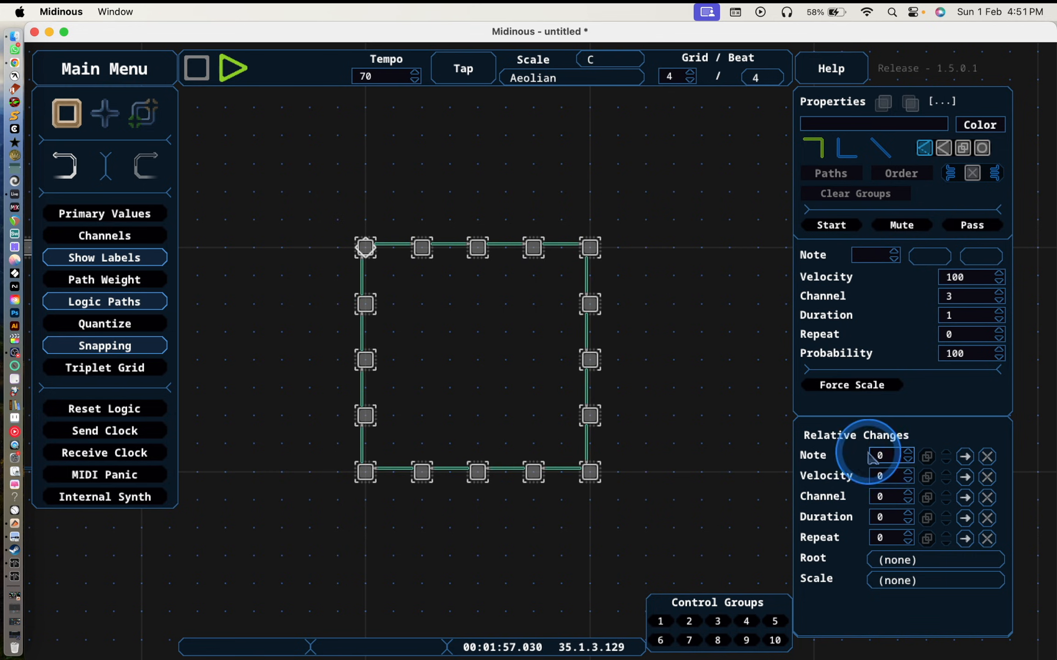
left_click(908, 453)
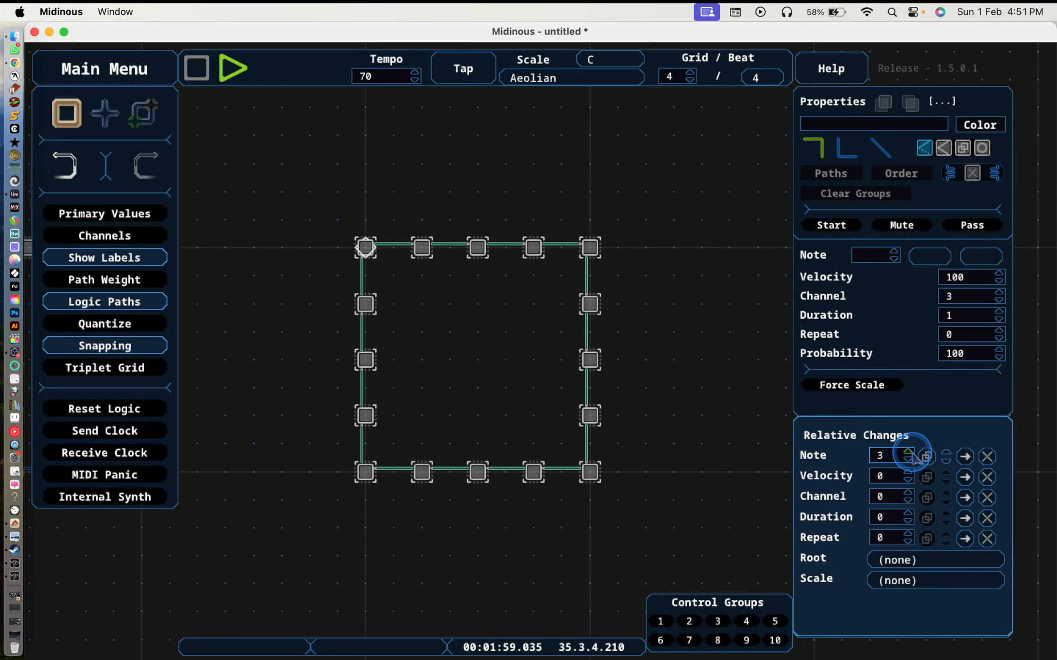
left_click(909, 453)
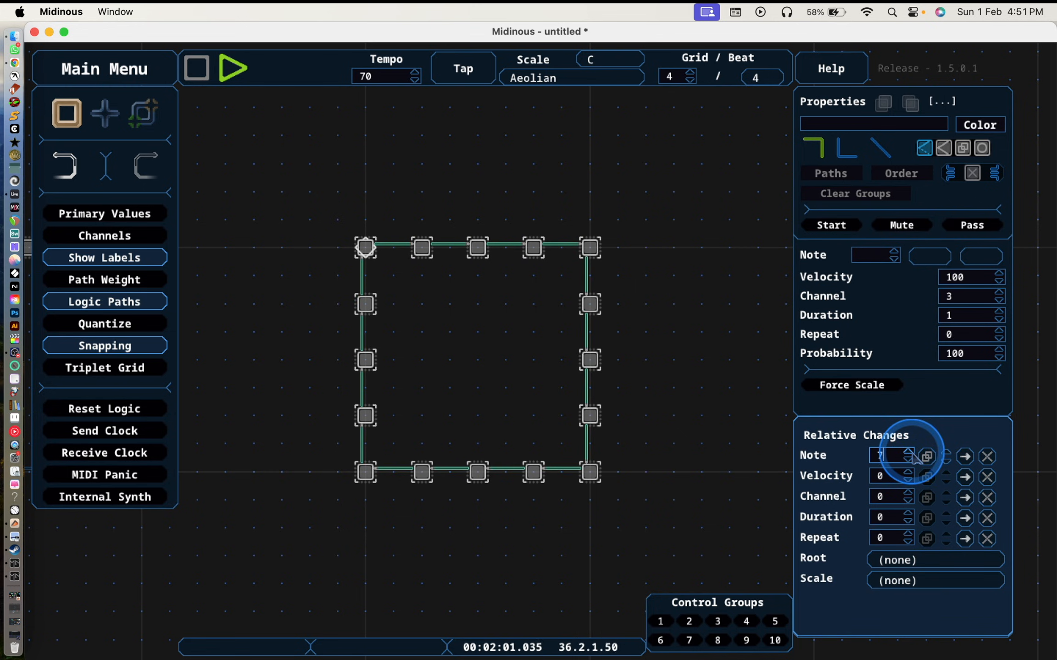
left_click(908, 452)
left_click(908, 452)
left_click(908, 453)
left_click(908, 452)
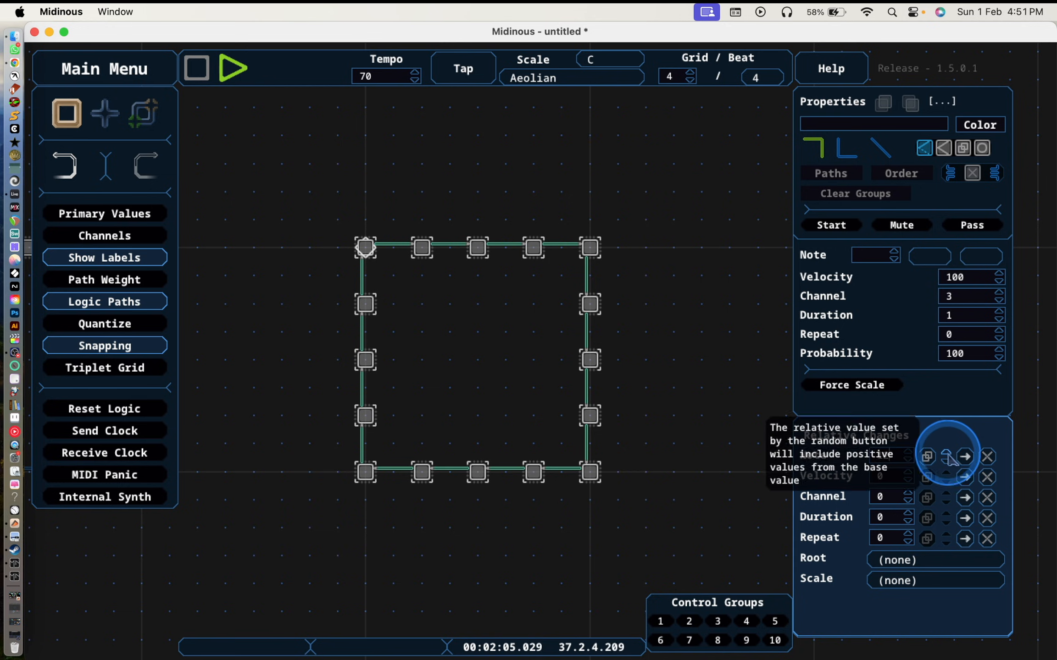
left_click(947, 456)
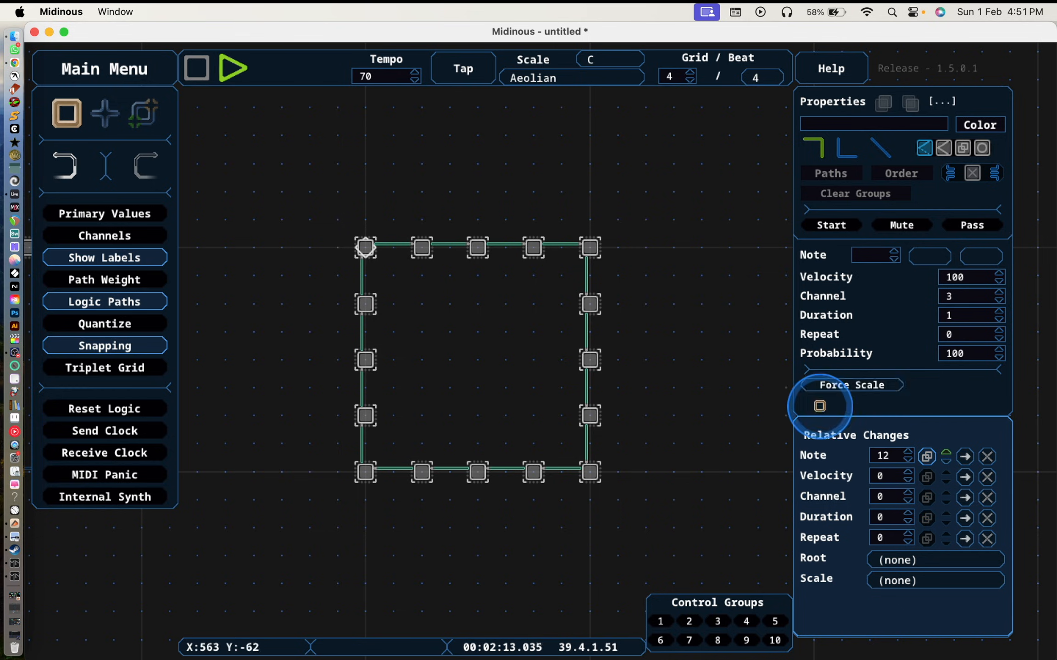
Clear the selection and restart playback to hear both loops together
left_click(701, 225)
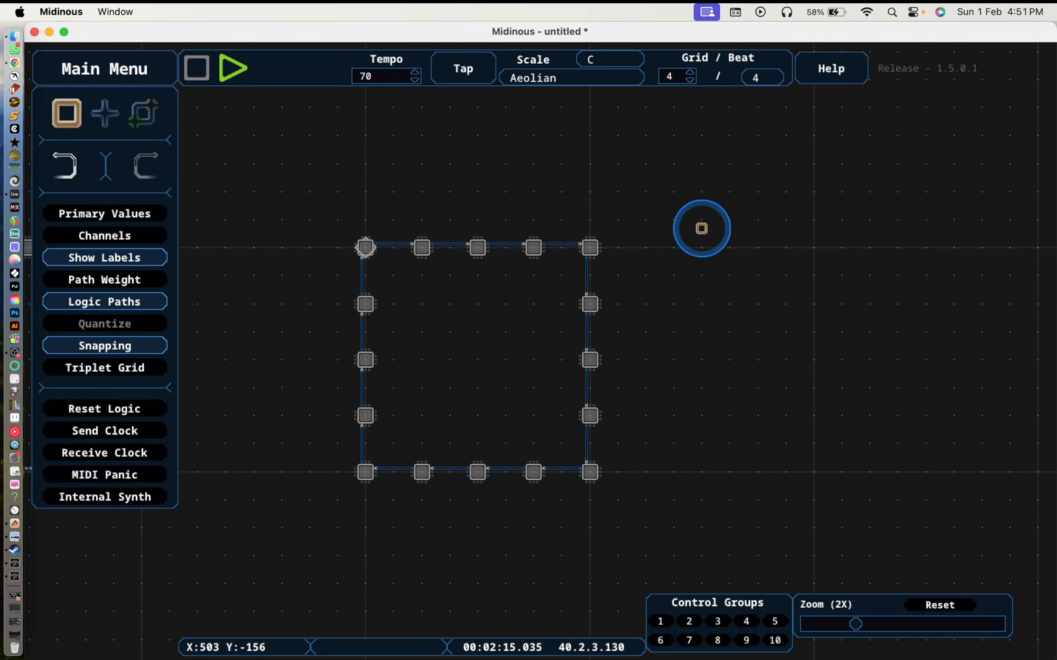
key("space")
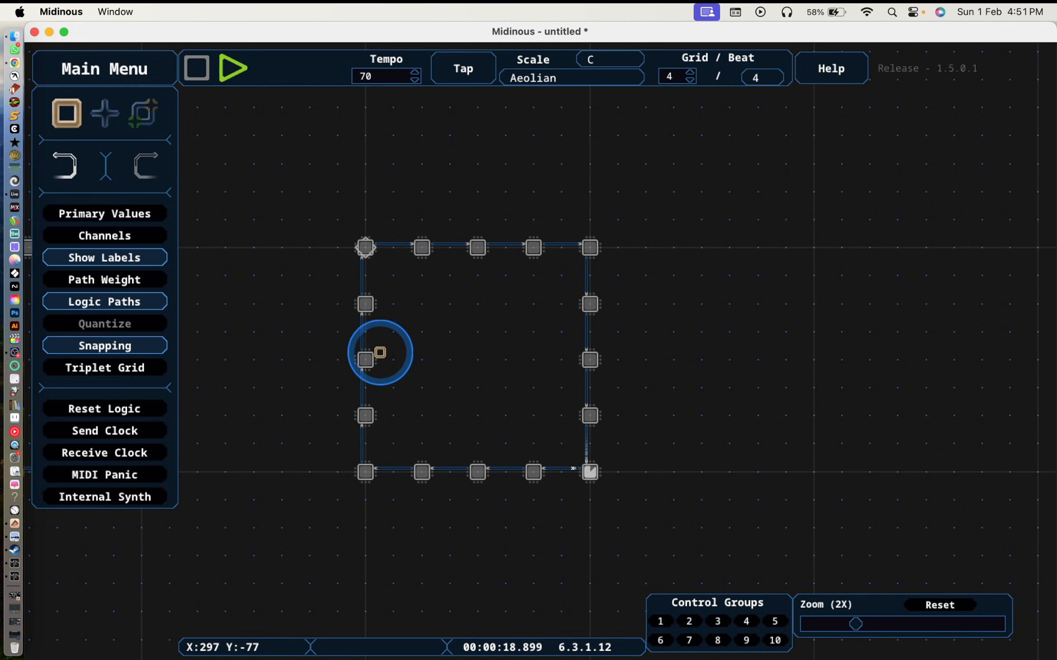
Reshape the second square by moving the left and right edges' middle notes inward and the top edge's middle note up and right
left_click(365, 360)
left_click_drag(393, 361, 393, 362)
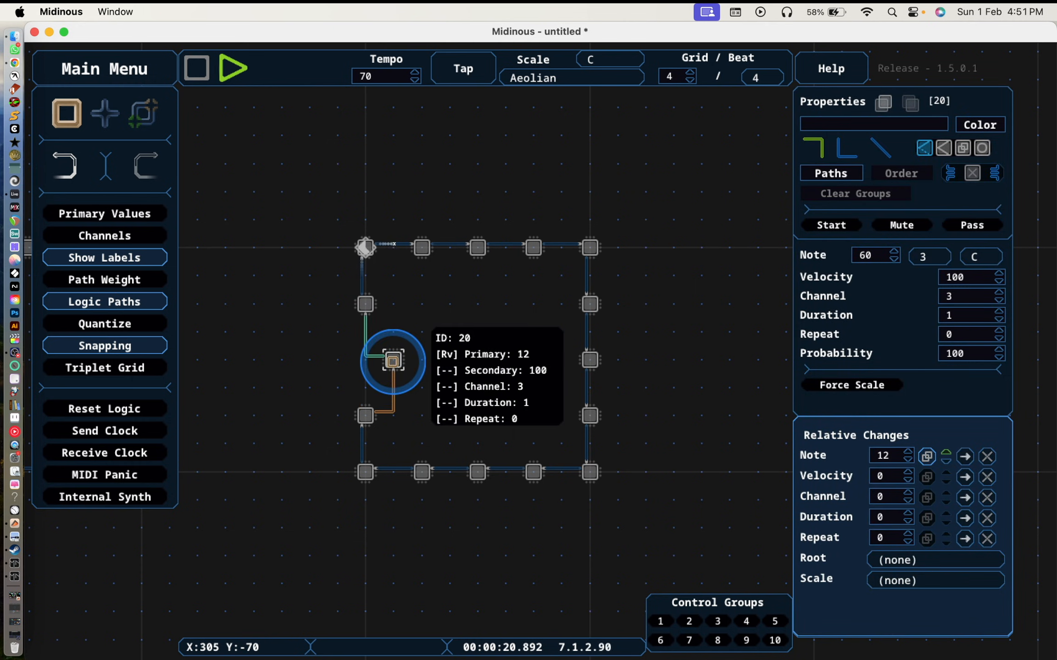
left_click(526, 386)
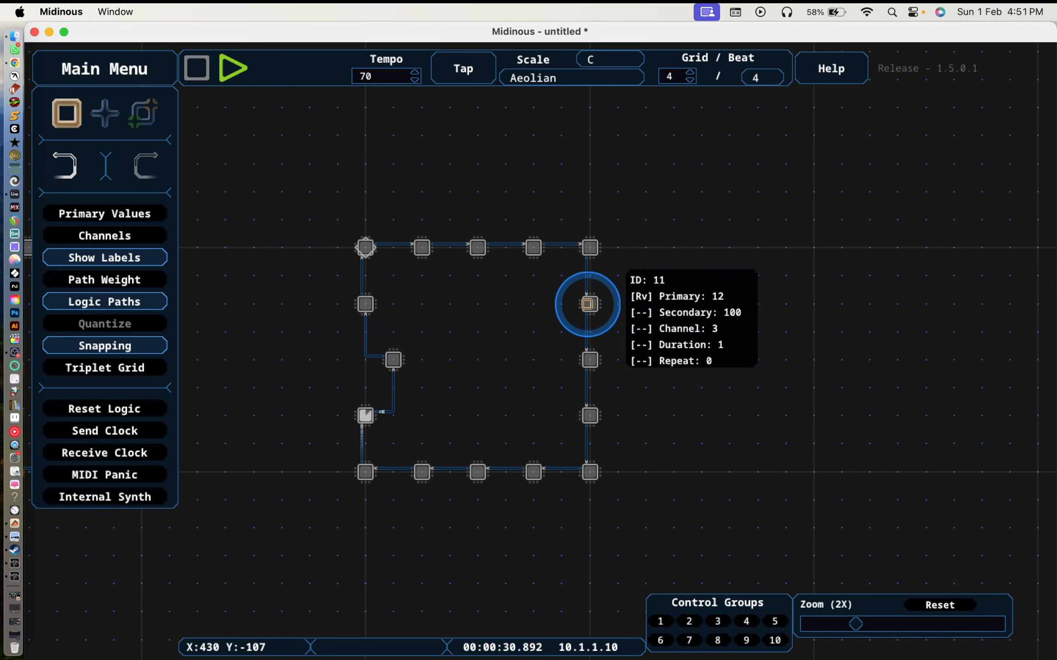
left_click_drag(589, 360, 505, 360)
left_click(696, 394)
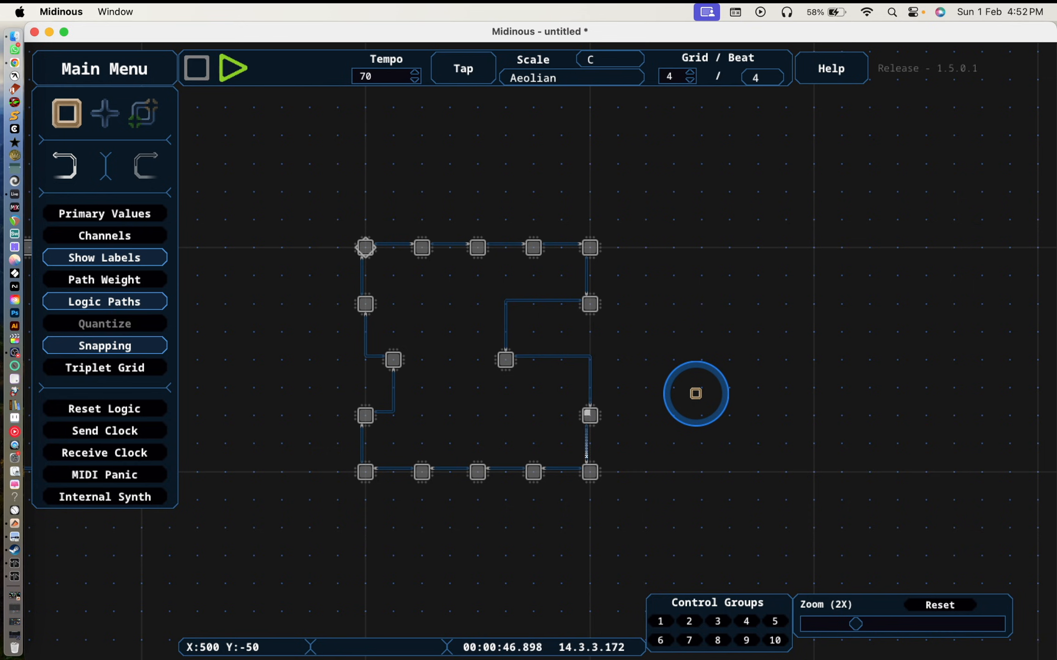
left_click_drag(477, 248, 479, 220)
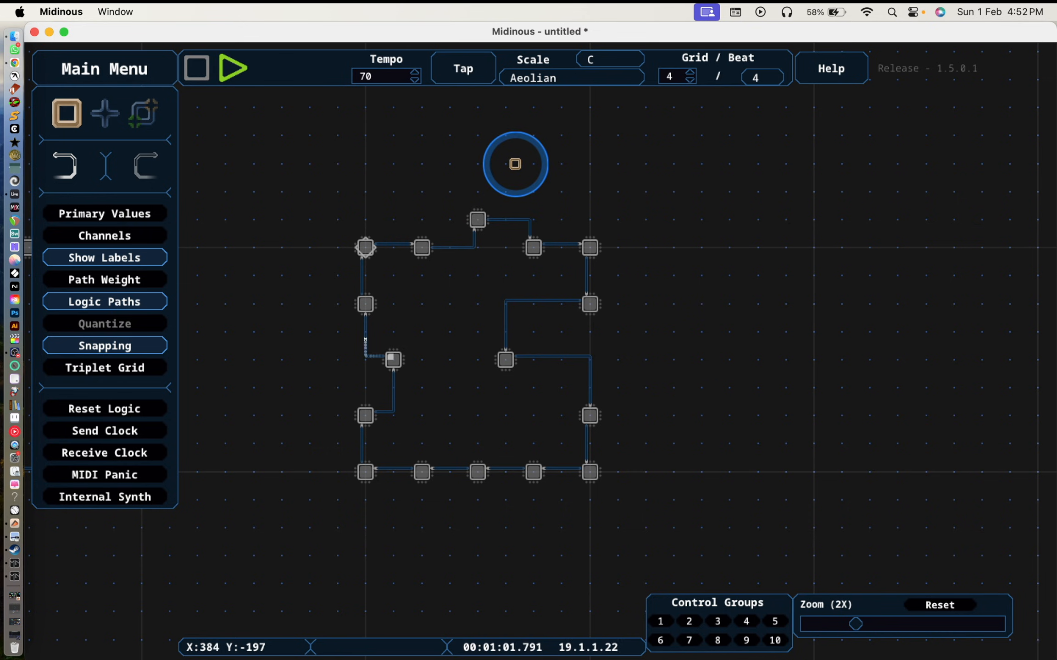
left_click_drag(478, 220, 505, 219)
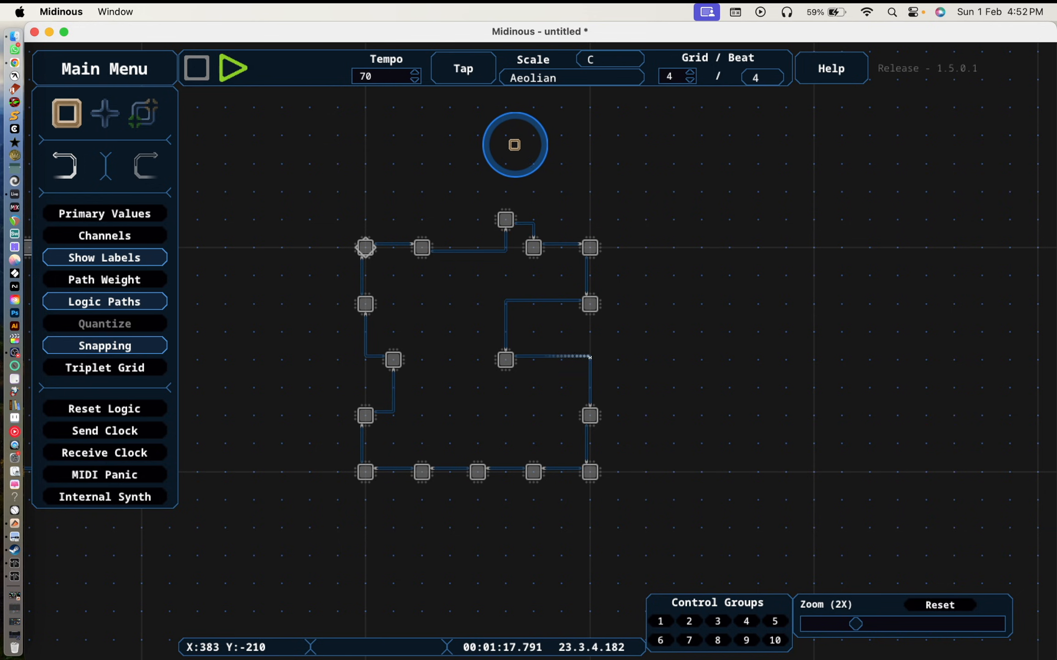
Switch to Ableton Live and set track 3's Operator filter frequency to 404 Hz and its delay send to -11.4 dB
key("ctrl+Right")
left_click_drag(498, 553, 500, 553)
left_click(484, 360)
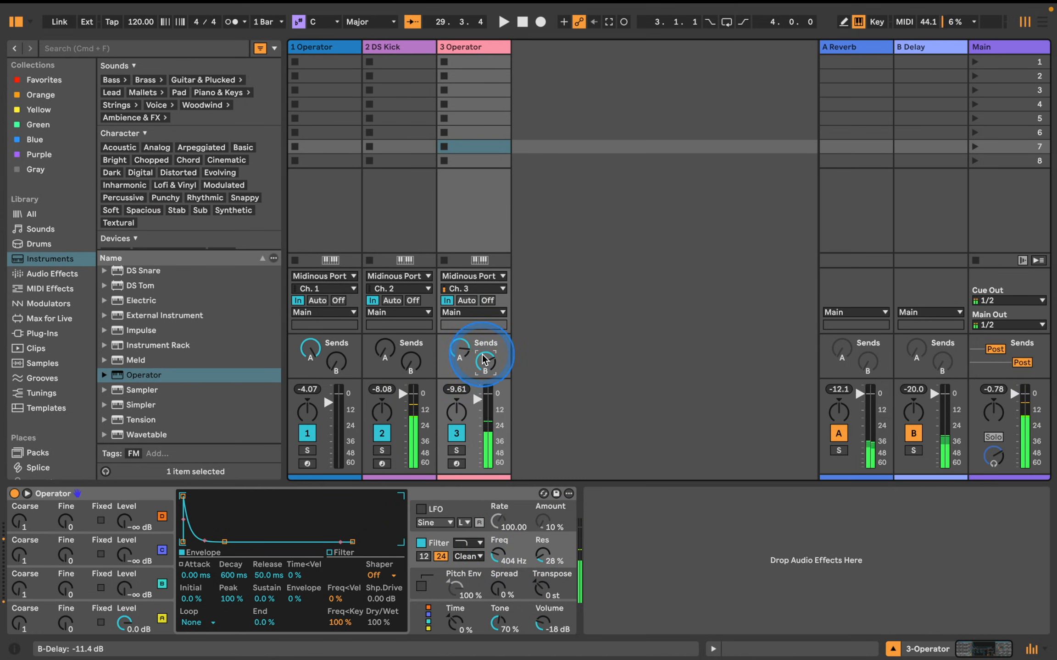
Switch back to Midinous and place a column of three notes plus a fourth note to its right in an empty grid area
key("ctrl+Left")
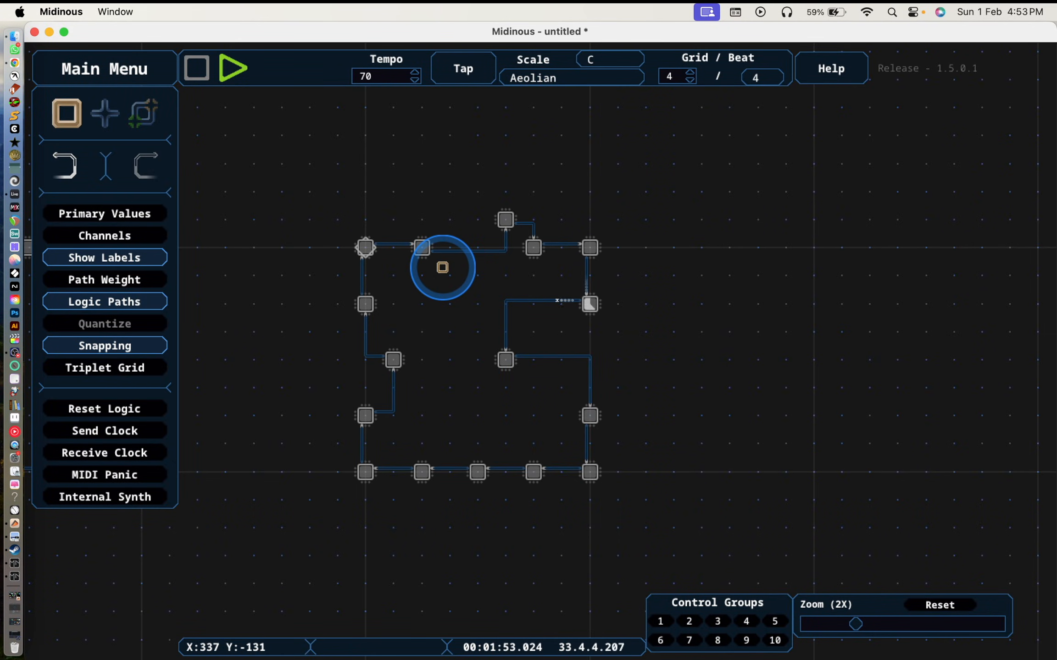
left_click_drag(752, 325, 306, 312)
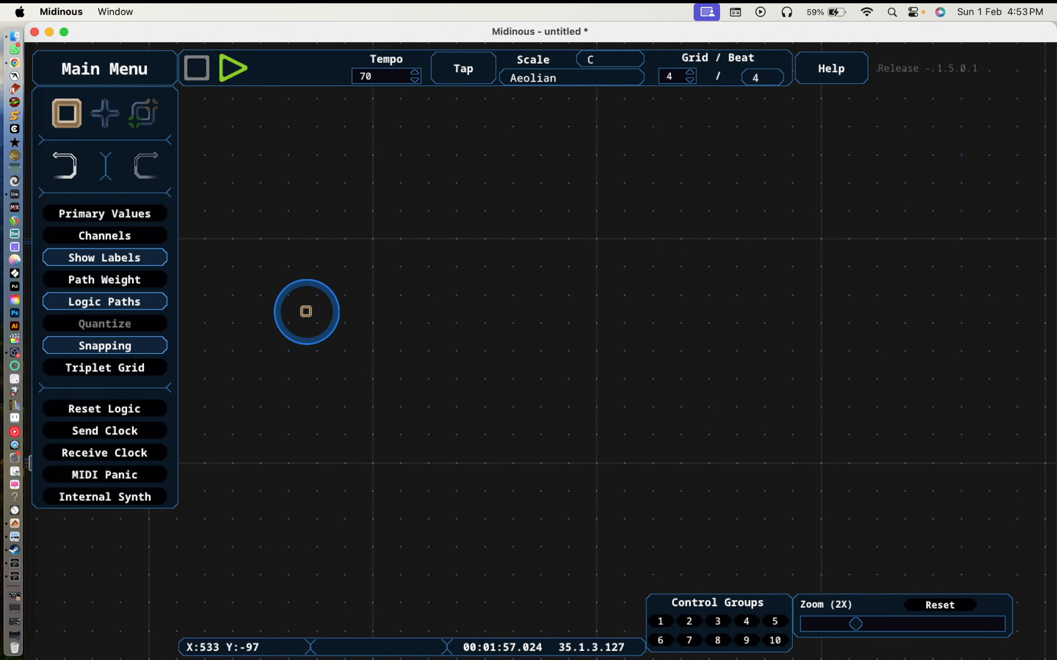
key("w")
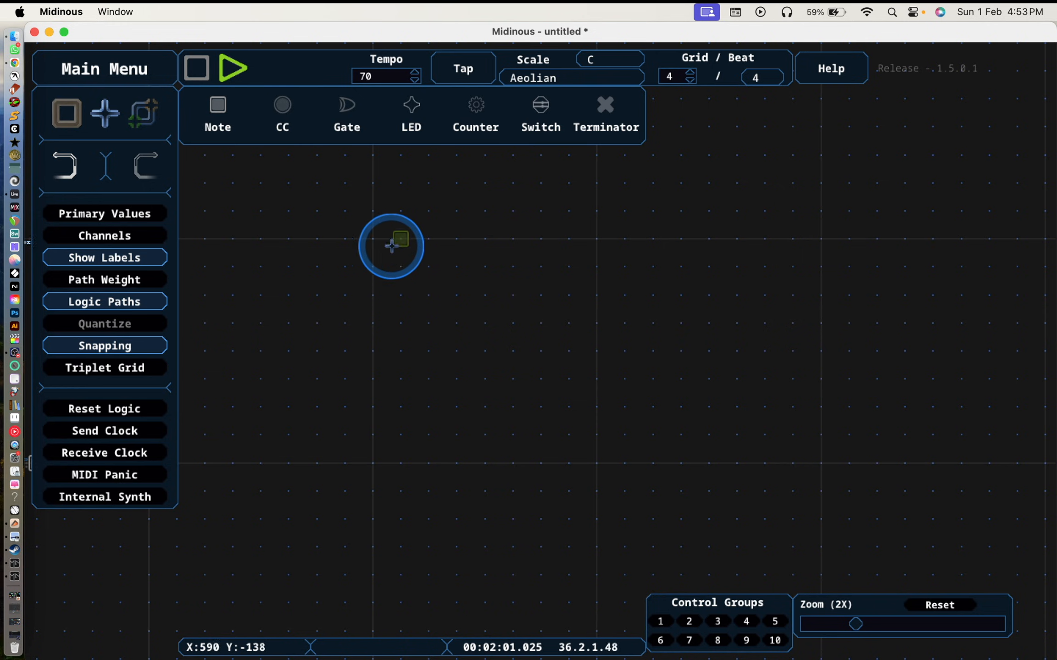
left_click(374, 240)
left_click(374, 295)
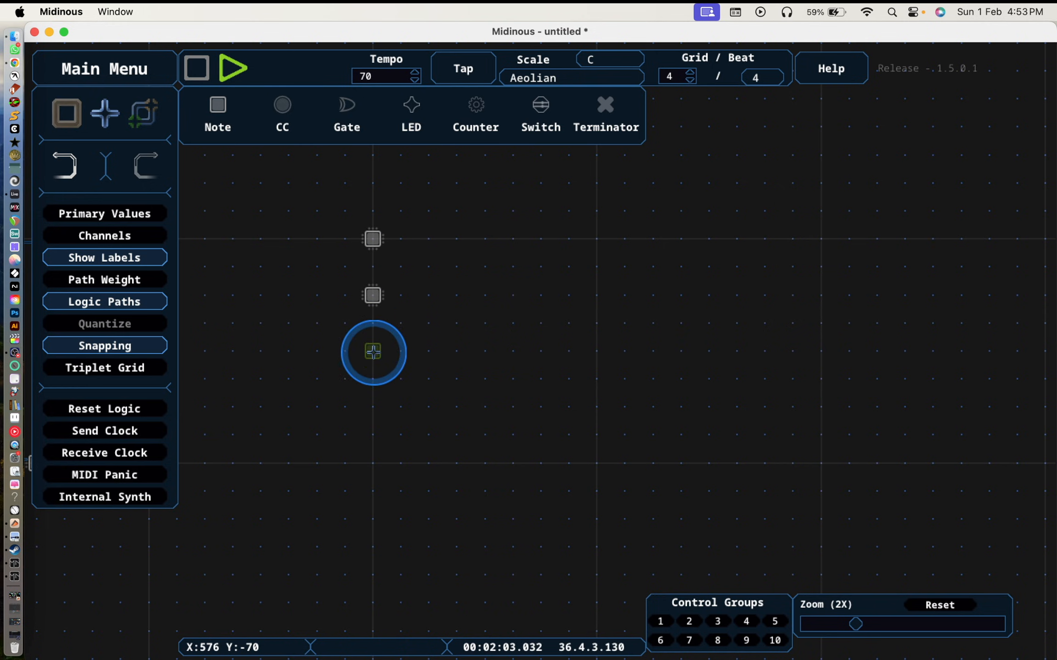
left_click(374, 351)
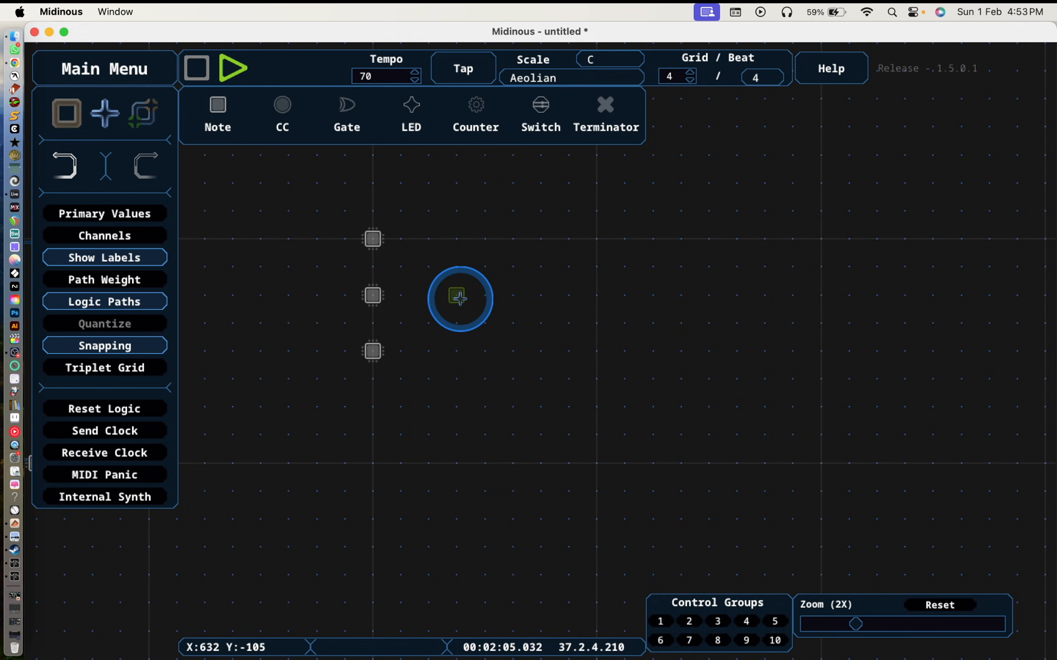
left_click(456, 295)
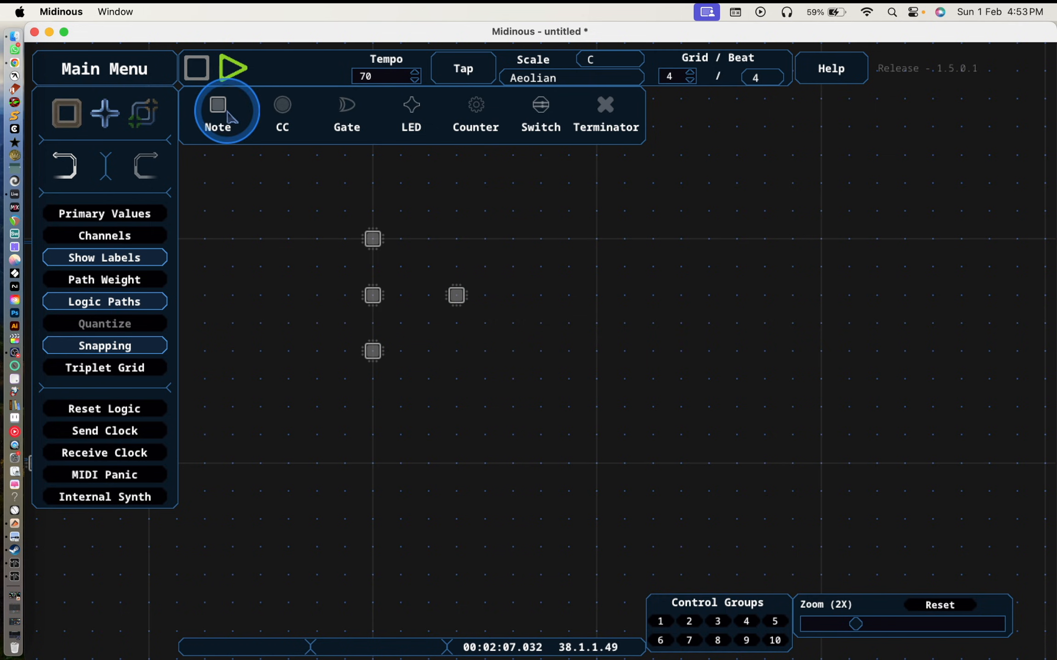
Connect the single right-hand note to each of the three column notes with straight diagonal-style paths
left_click(451, 300)
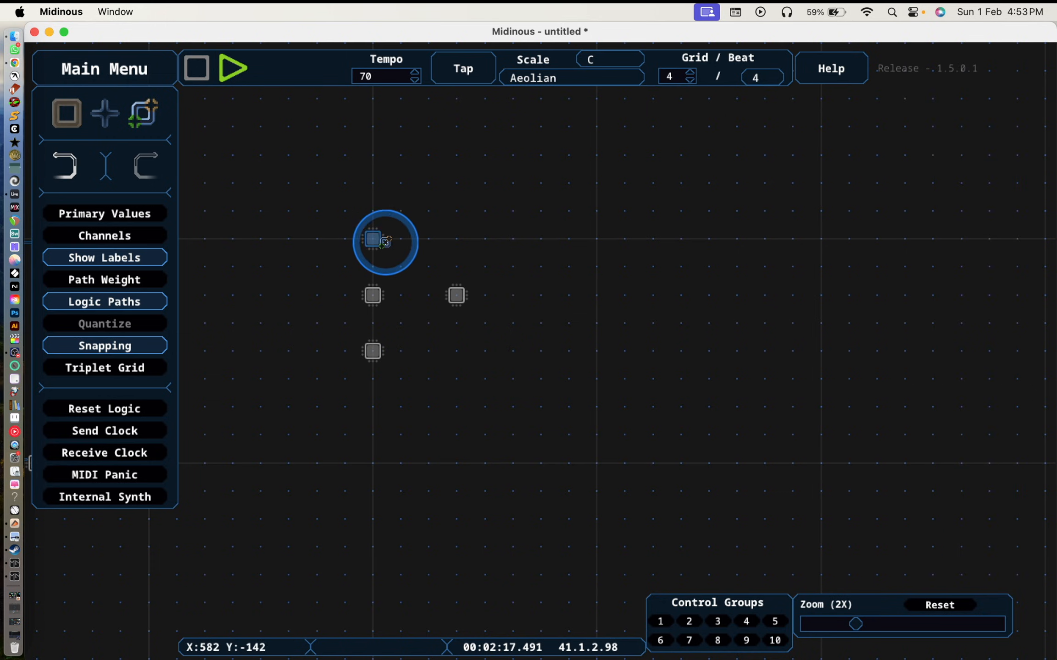
left_click_drag(451, 294, 373, 242)
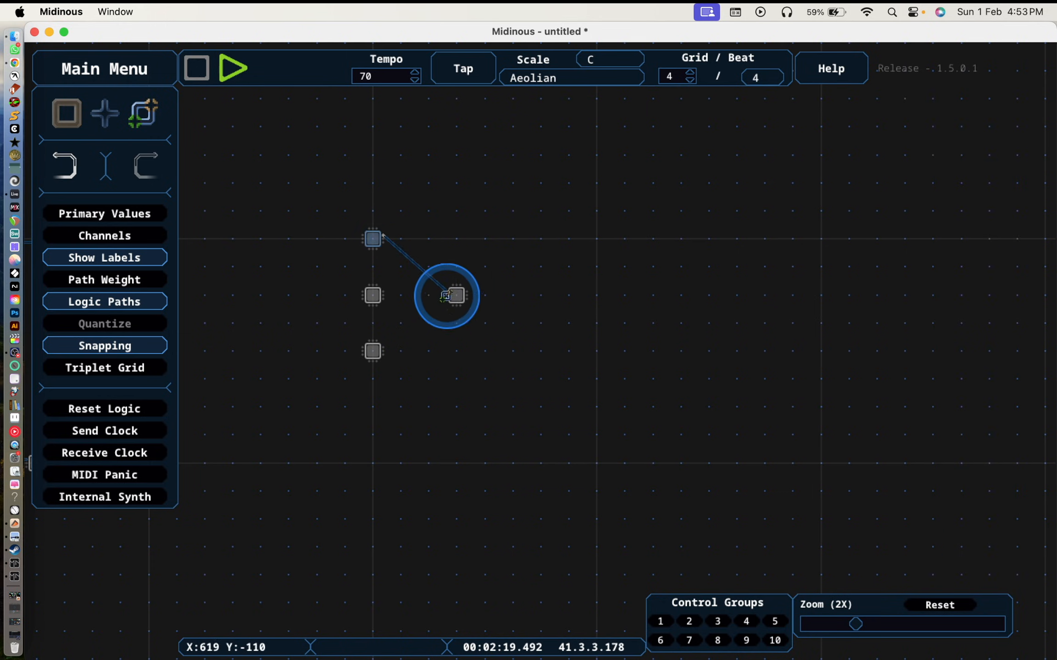
left_click_drag(455, 295, 373, 294)
left_click_drag(466, 298, 373, 350)
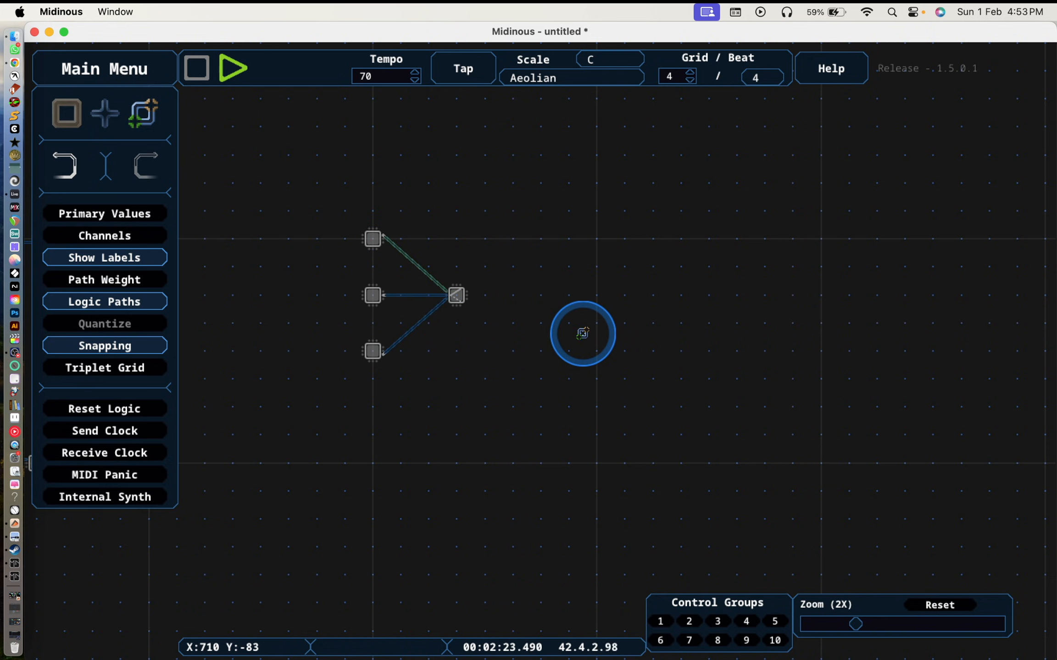
Make the right-hand note a starting note that sends one signal along every outgoing path
key("a")
left_click(457, 297)
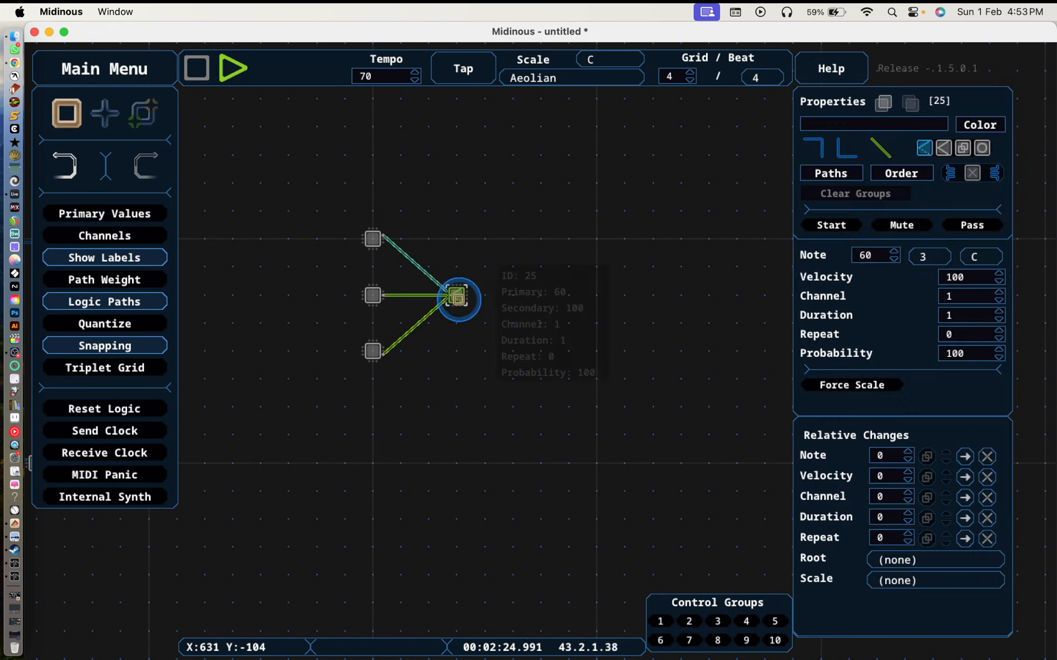
left_click(856, 224)
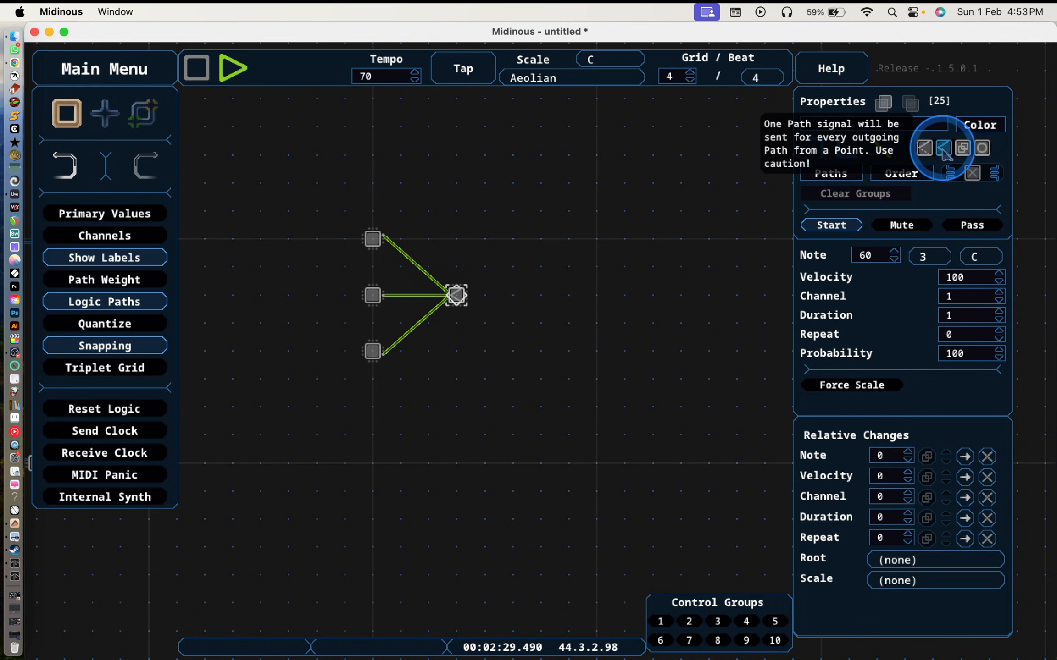
left_click(620, 205)
Set the column's middle note to 63 (D#) and raise the pitch of its bottom note to form a chord
left_click(373, 234)
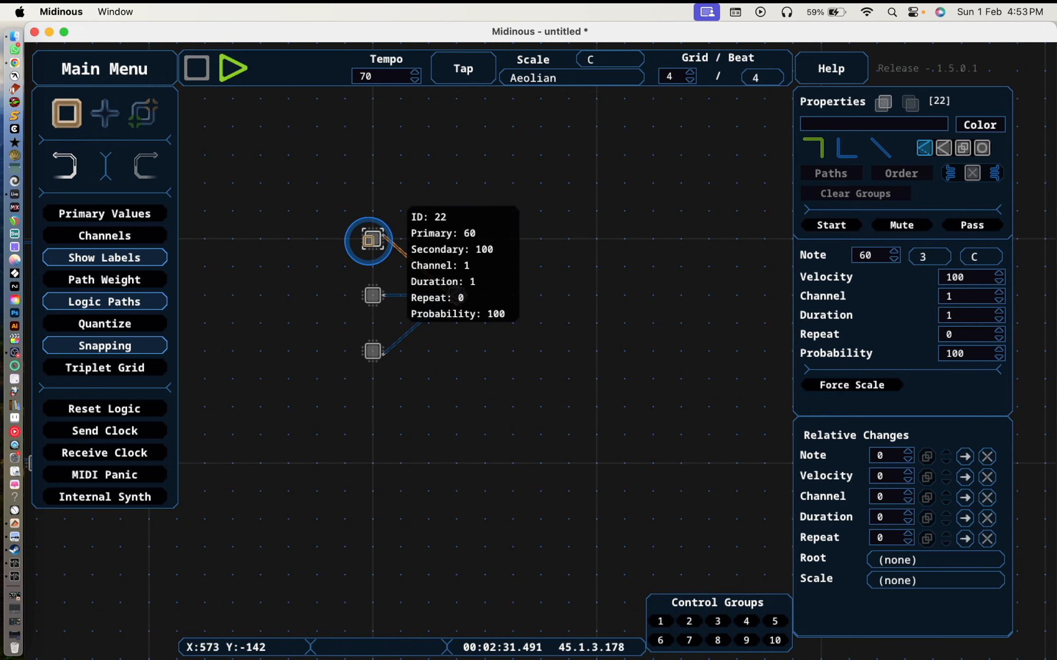
left_click(374, 294)
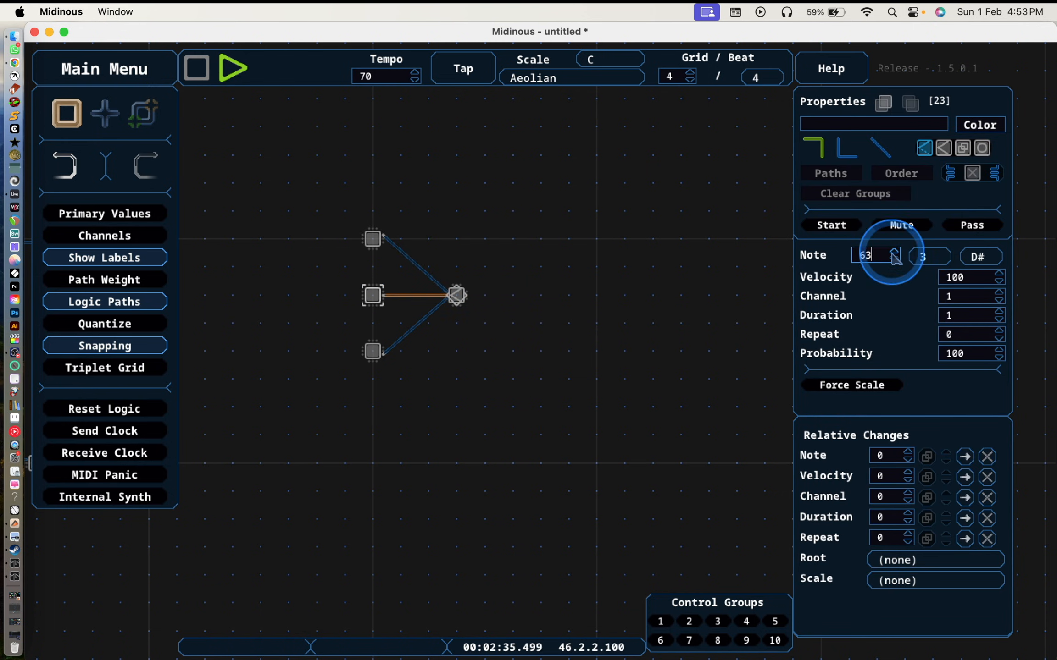
left_click(374, 350)
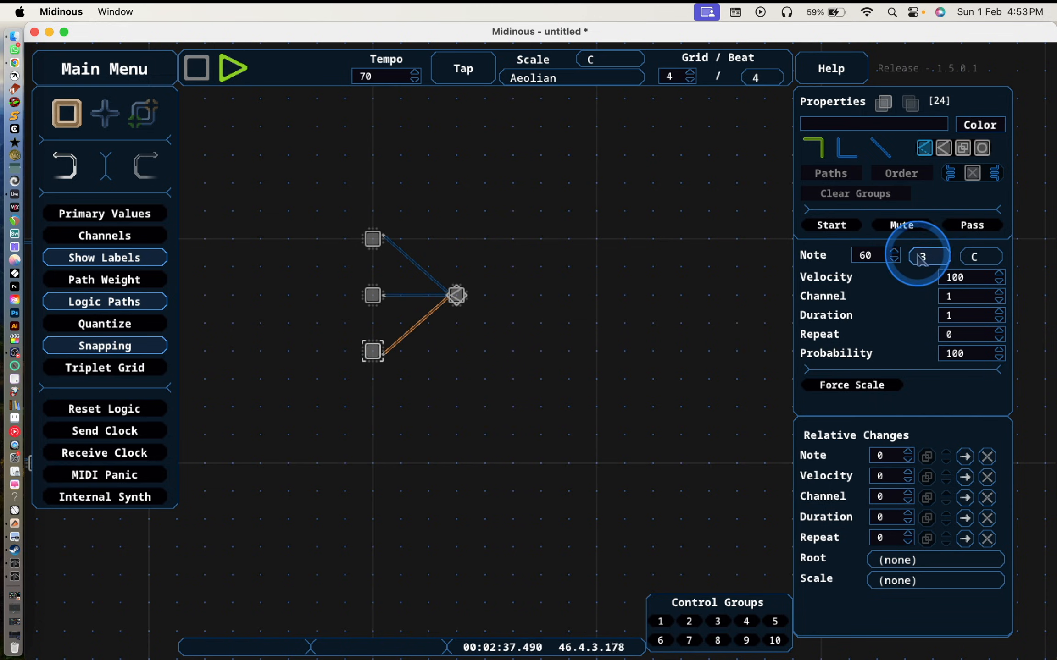
left_click(893, 252)
left_click(894, 252)
left_click(893, 251)
left_click(893, 252)
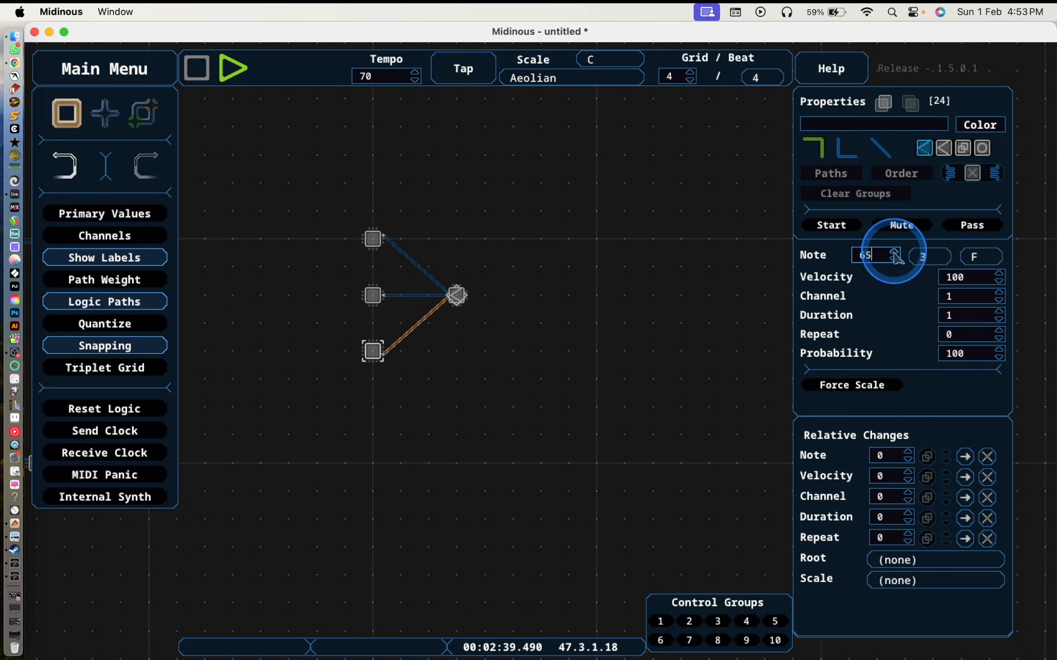
left_click(893, 252)
left_click(893, 252)
left_click(893, 252)
left_click(692, 237)
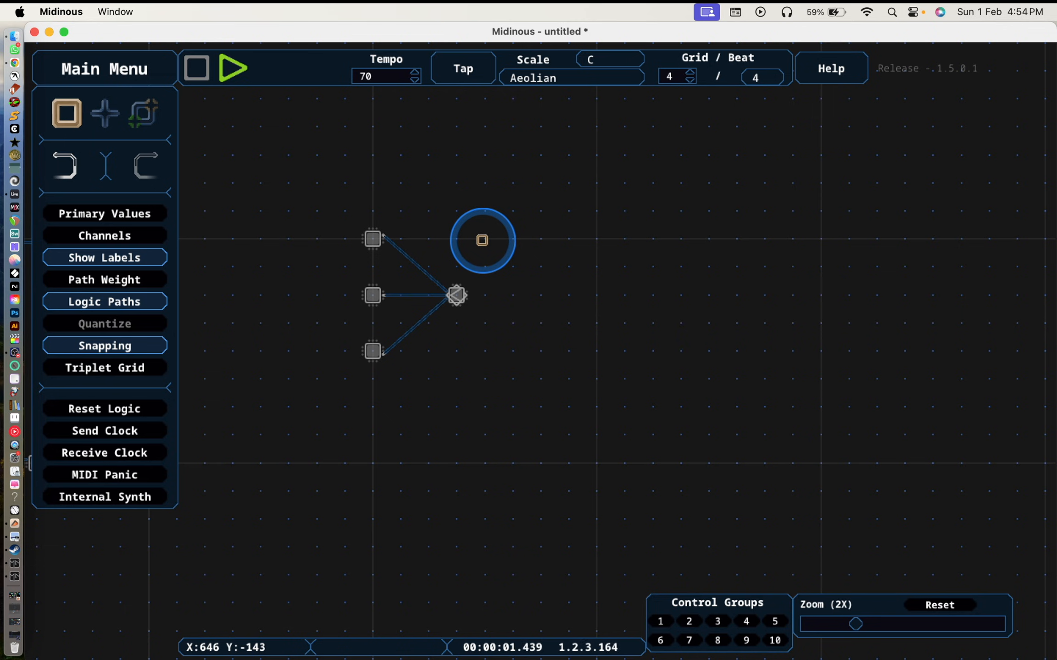
Stop playback and mute the chord's starting note
key("space")
left_click(457, 295)
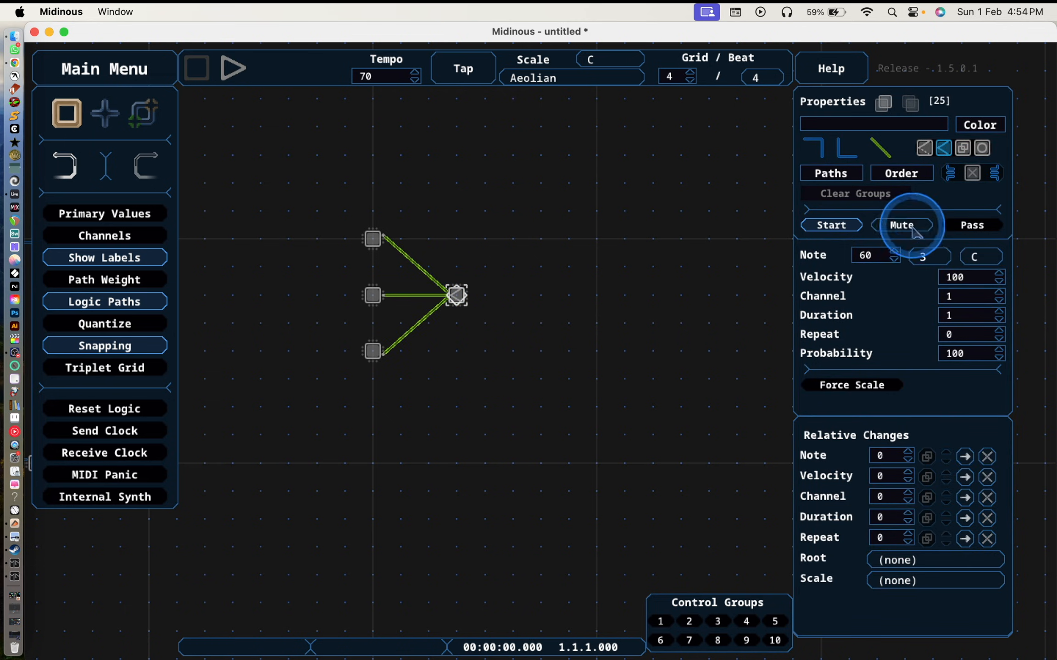
left_click(649, 250)
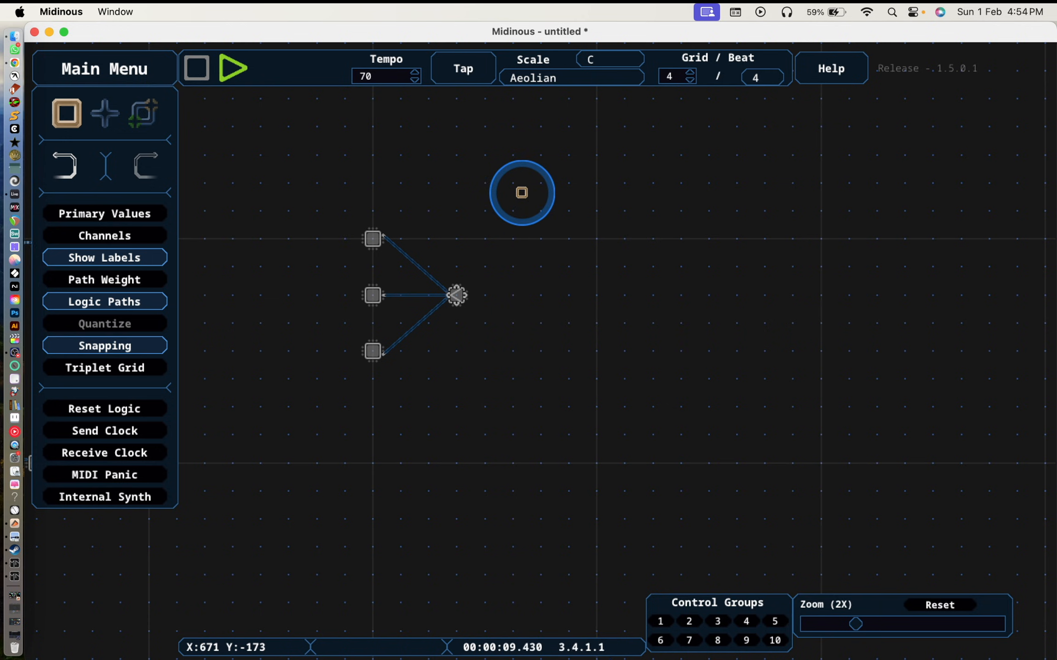
Stop playback and place a counter just to the right of the muted starting note
key("space")
key("w")
left_click_drag(488, 198, 328, 168)
left_click(109, 112)
left_click(476, 111)
left_click(353, 454)
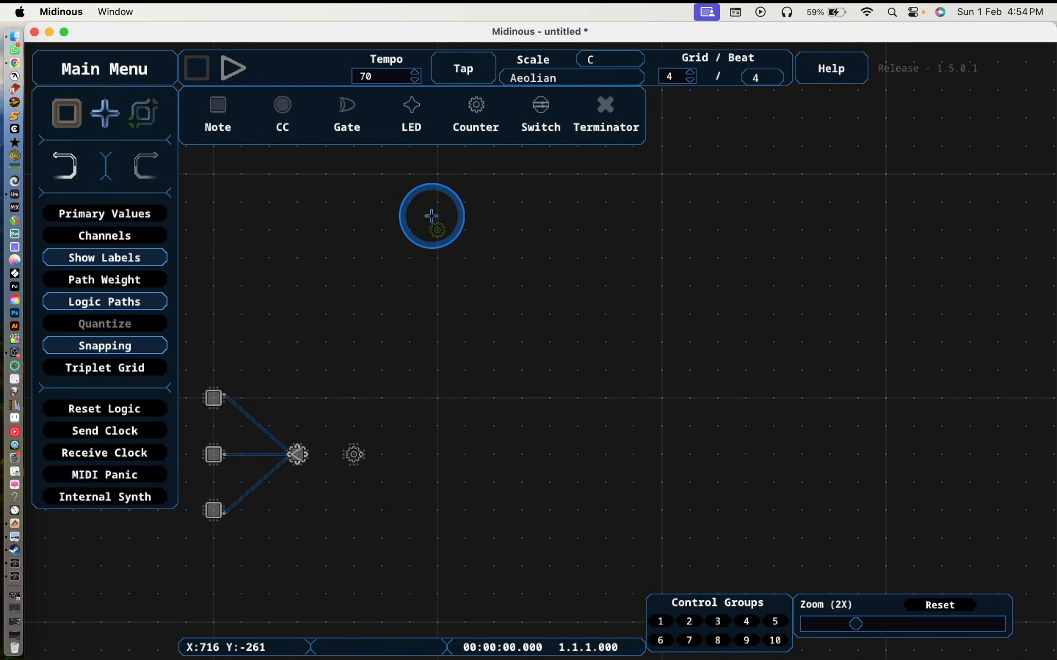
Place four notes as the corners of a wide rectangle to the right of the counter
left_click(218, 111)
left_click(438, 398)
left_click(437, 482)
left_click(661, 484)
left_click(662, 398)
Connect the four rectangle notes into a closed counterclockwise loop
left_click(438, 482)
left_click(661, 482)
left_click(661, 398)
left_click(437, 398)
Link the rectangle's upper-left note through the counter to the chord's muted note with logic paths, and make the upper-left note a starting note
left_click(354, 455)
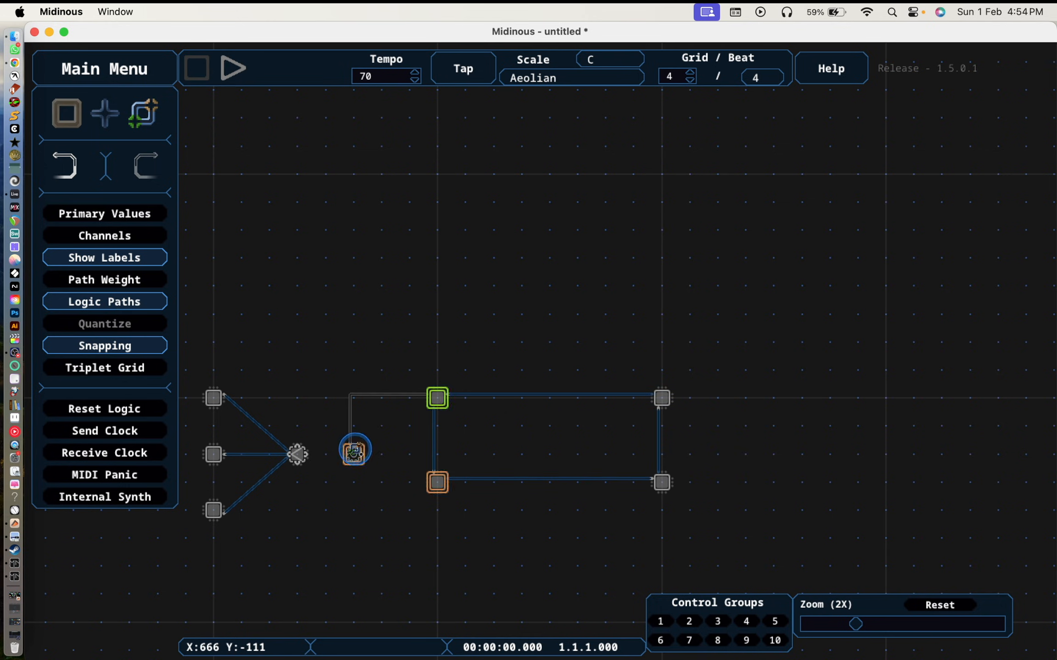
key("Escape")
left_click(436, 419)
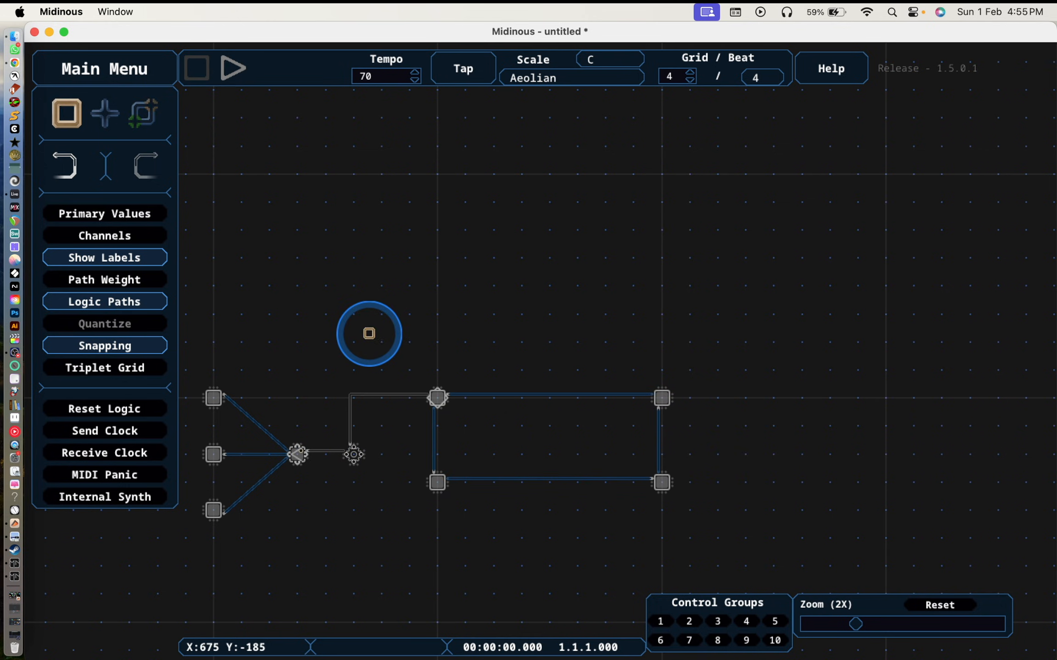
Mute all four notes of the rectangle loop and clear the selection, leaving playback stopped
left_click_drag(368, 332, 697, 529)
left_click(667, 236)
key("space")
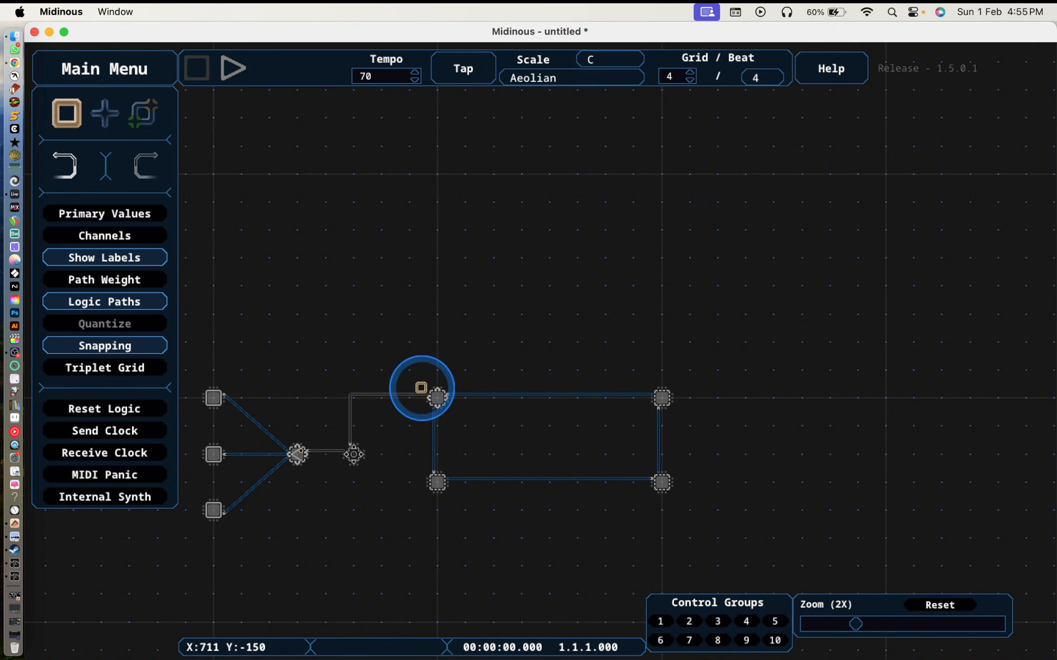
Set the weight of the path to note 28 to 3 in path group 1 of the rectangle's upper-left note
left_click(435, 398)
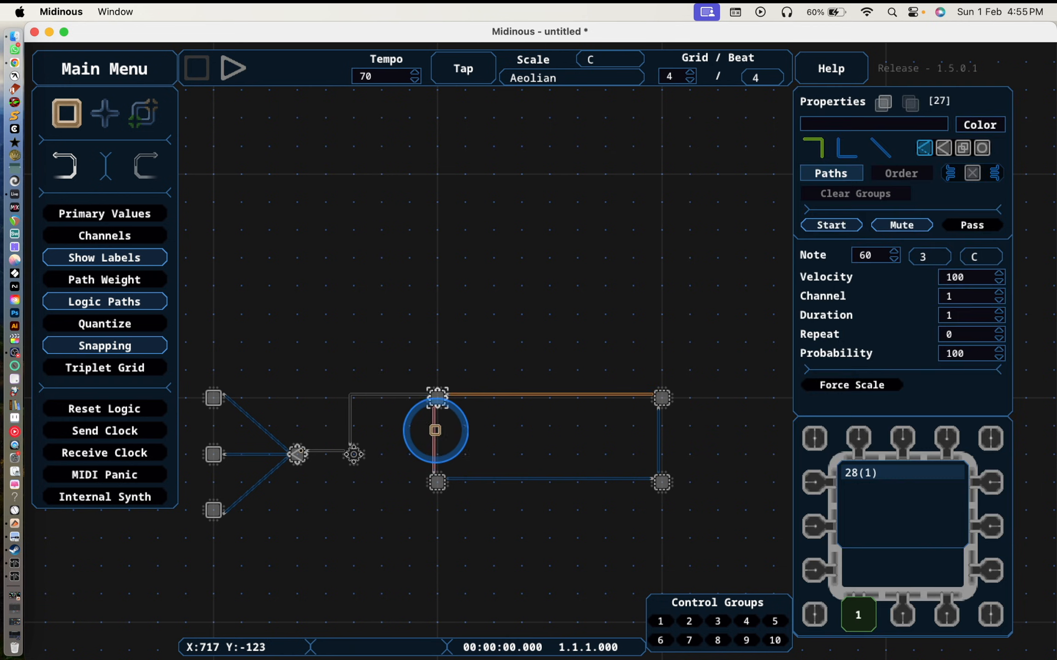
left_click(856, 613)
left_click(855, 613)
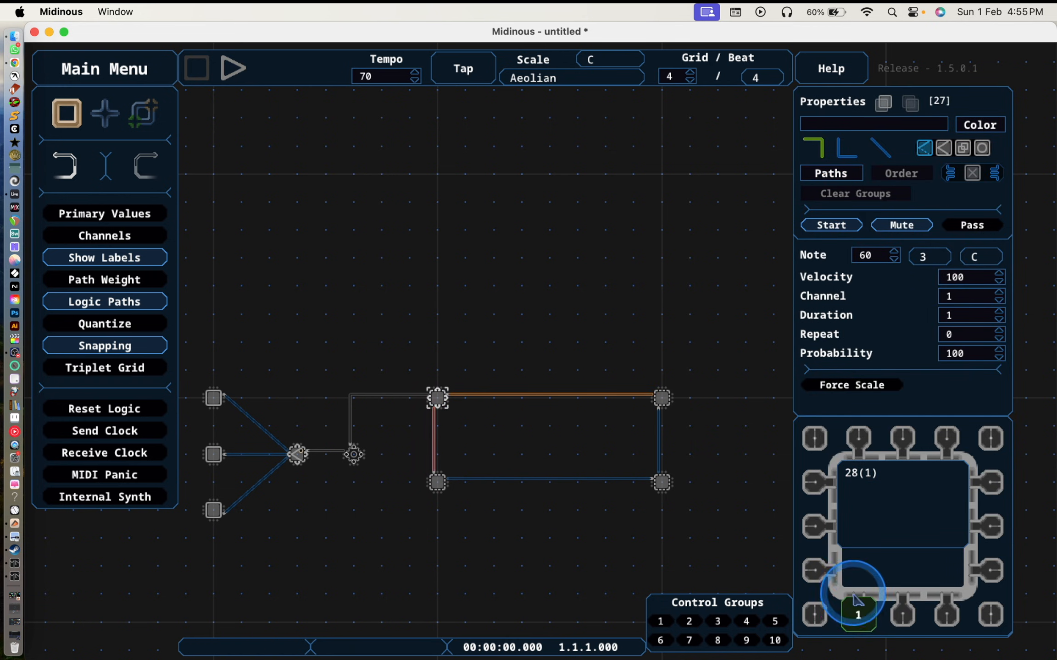
left_click(870, 473)
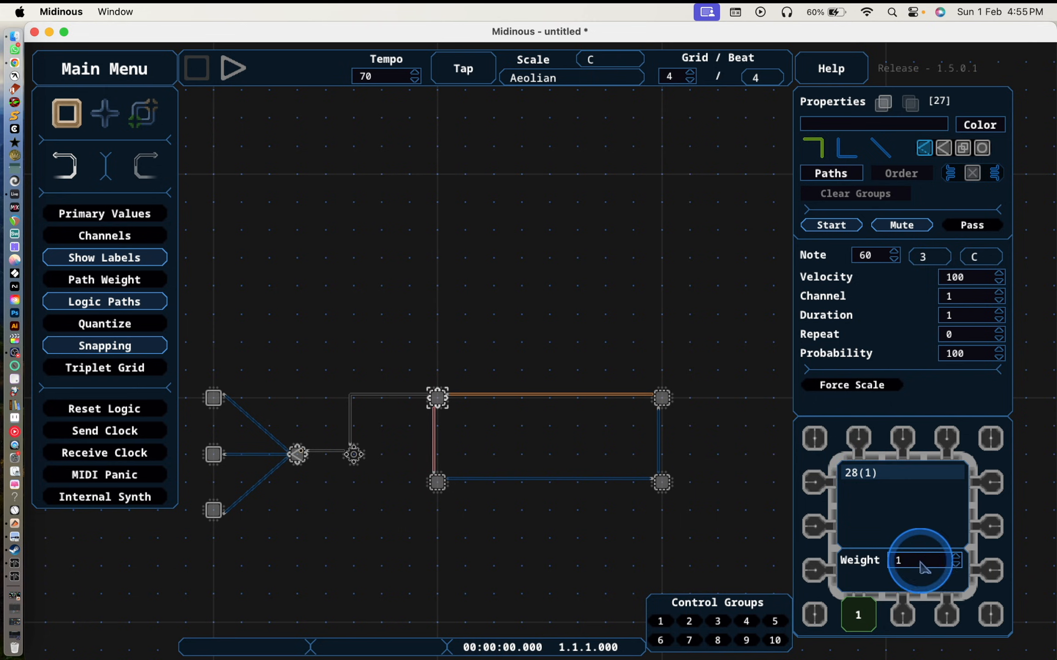
left_click(955, 556)
left_click(955, 555)
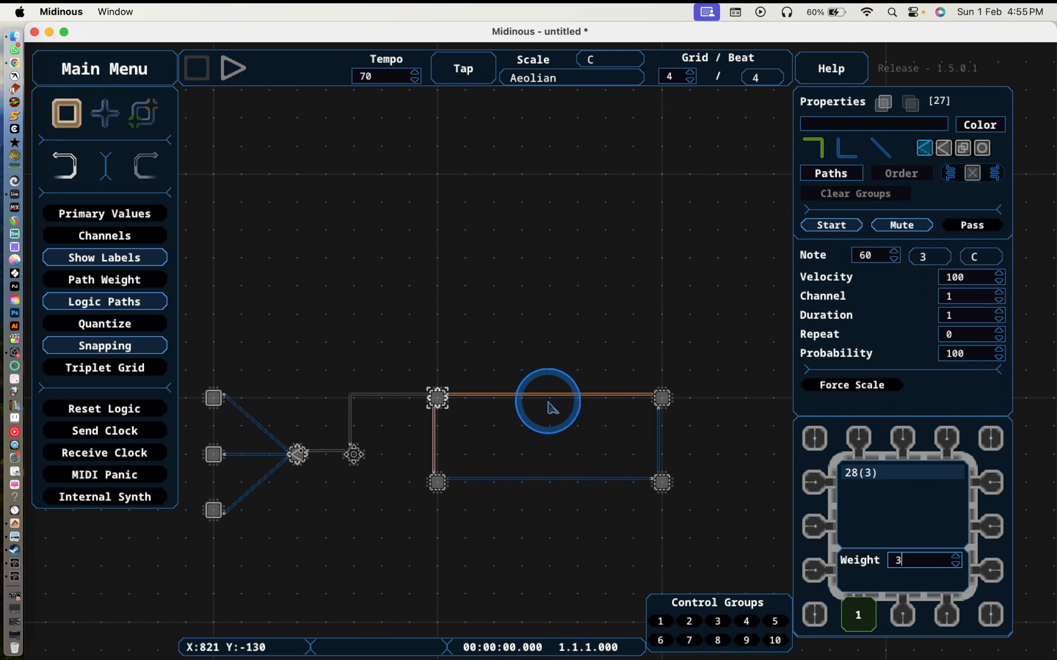
Check the path group assignment of the upper-left note's logic path to the counter, and audition the patch
left_click(412, 394)
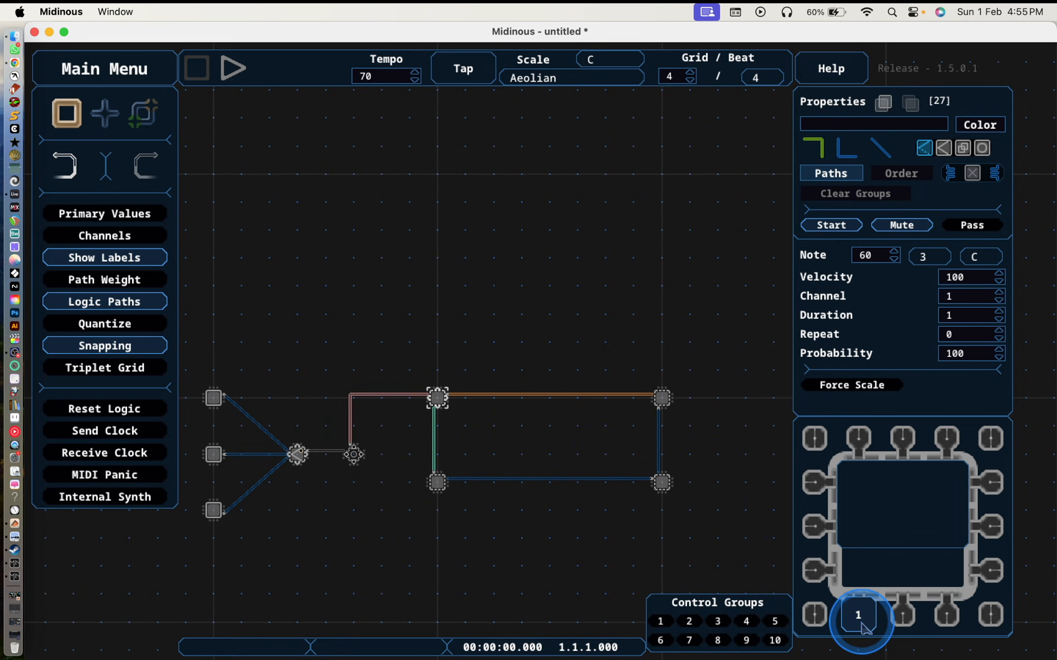
left_click(665, 345)
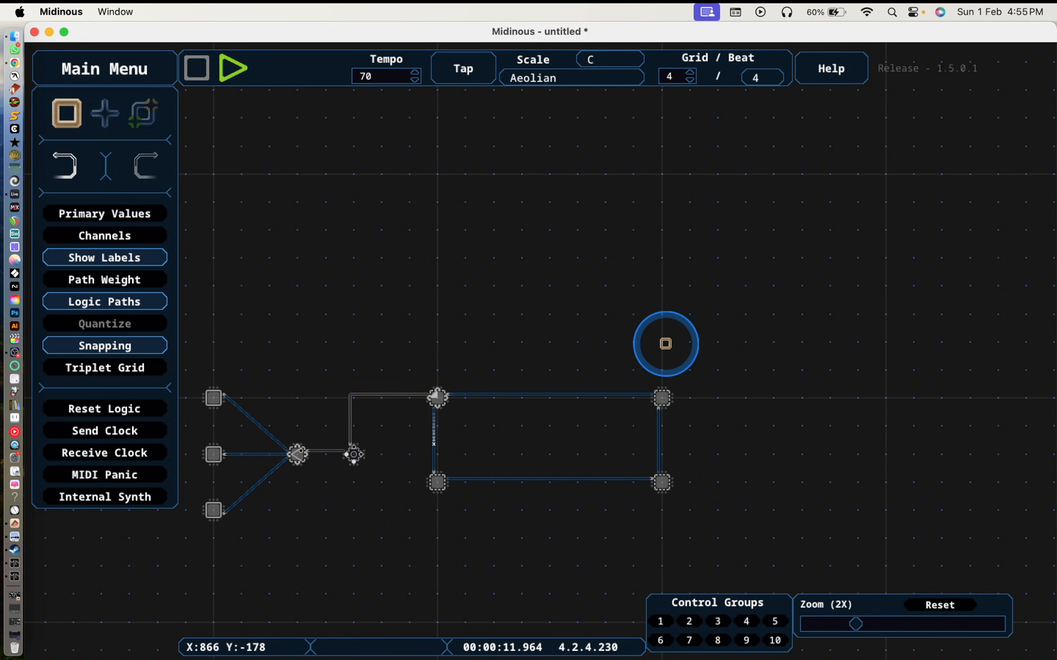
key("space")
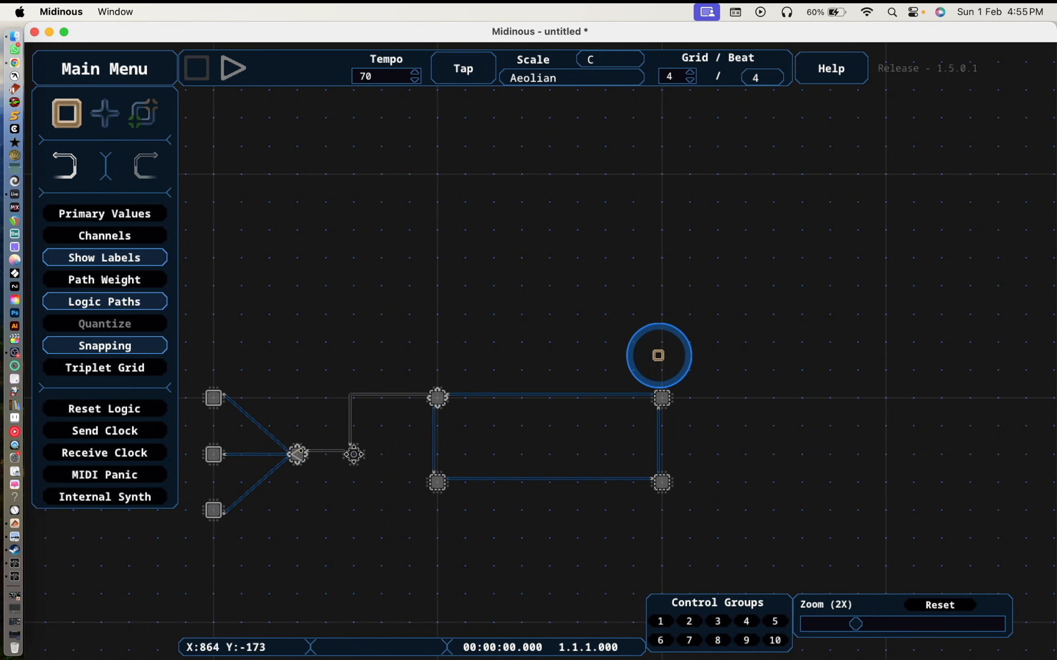
Switch to Ableton Live and load the Meld instrument onto the track
left_click_drag(665, 343, 715, 290)
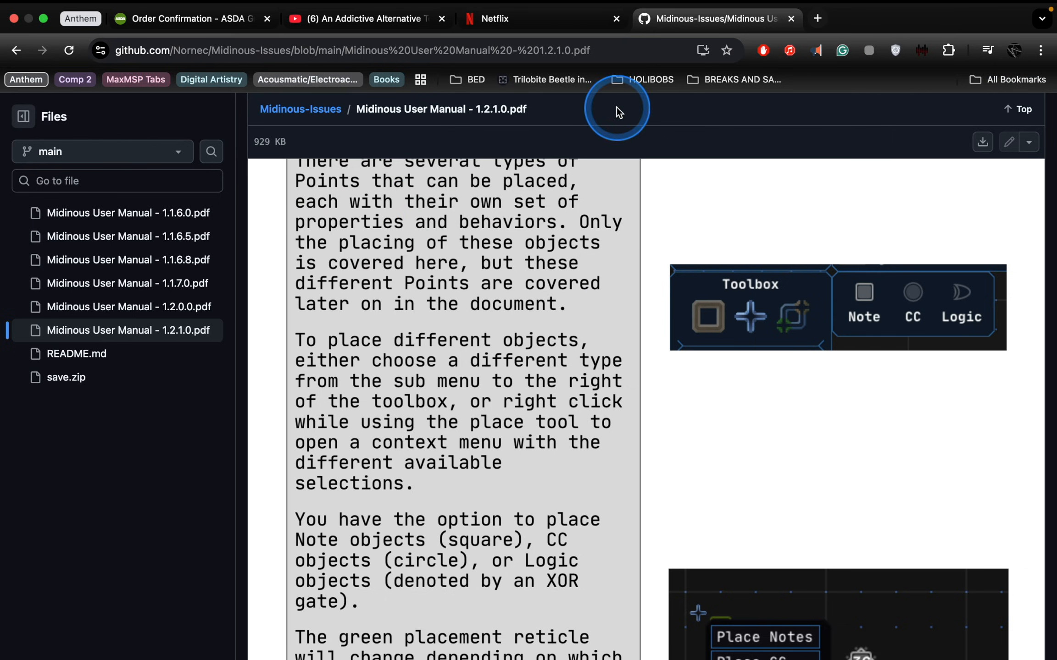
key("ctrl+Up")
left_click(656, 56)
double_click(158, 361)
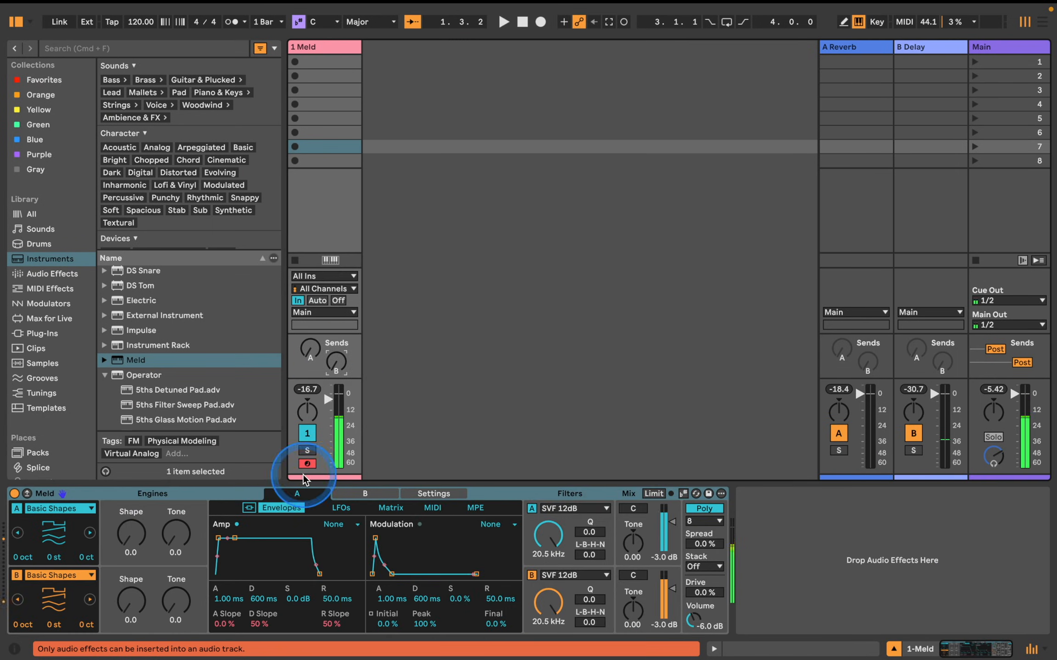
Set Meld's engine B to Crackle and engine A to Noisy Shapes
left_click(60, 575)
left_click(365, 494)
left_click(296, 494)
left_click(60, 509)
Lengthen engine A's amp envelope to an attack of about 5 s and a 40 s release, and set the spread to 86 %
left_click_drag(217, 538, 252, 538)
left_click_drag(319, 575, 359, 574)
left_click_drag(711, 544, 712, 522)
left_click_drag(222, 597, 221, 608)
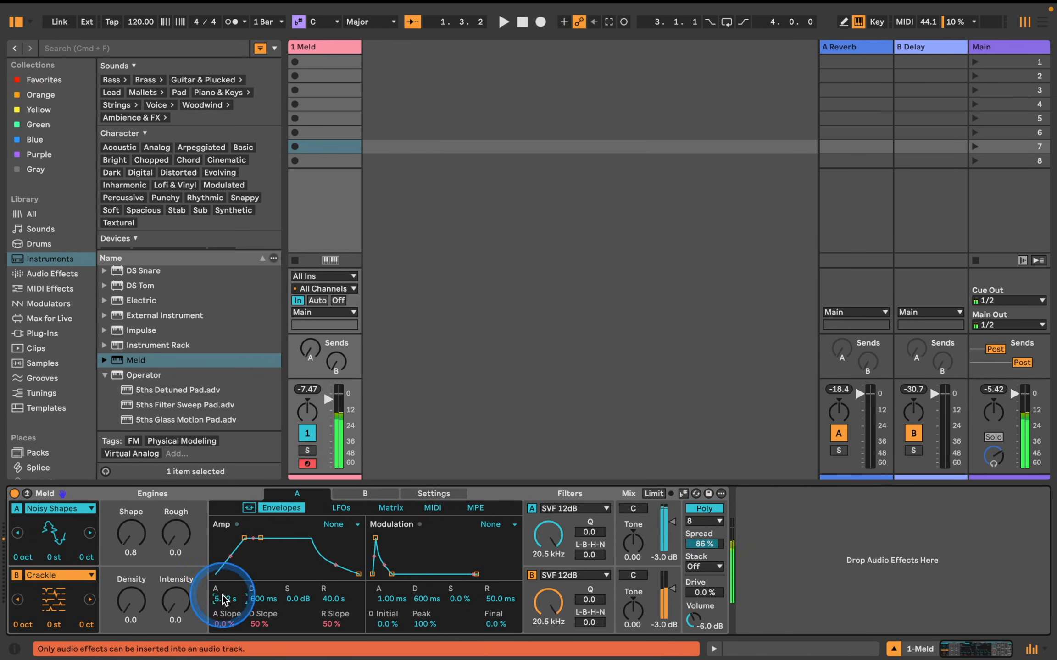
left_click_drag(335, 599, 335, 610)
Set Crackle's density to 44.4 and intensity to 26.2, lower filter A to 3.52 kHz, adjust filter B, and disarm the track
left_click(365, 494)
left_click_drag(131, 601, 131, 587)
left_click_drag(548, 534, 548, 522)
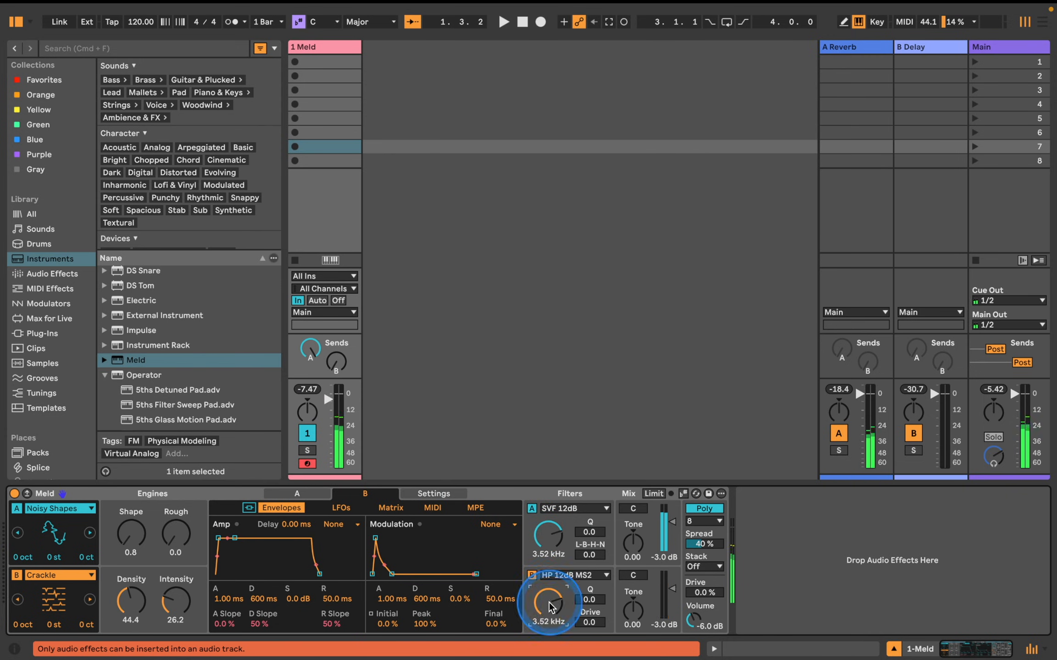
left_click_drag(549, 605, 548, 596)
left_click(307, 462)
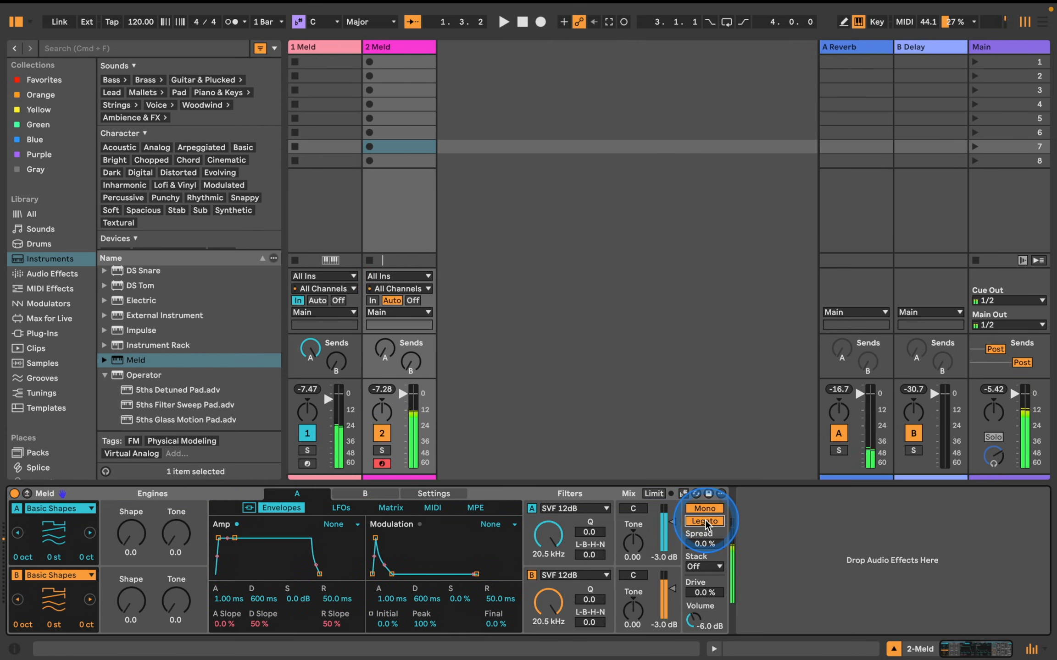
Shape the second Meld's sound with a 52.7 ms Gliss glide, Dual Basic Shapes at shape 67.5 and detune 1.6, and the filter at 213 Hz
left_click(433, 493)
left_click(472, 586)
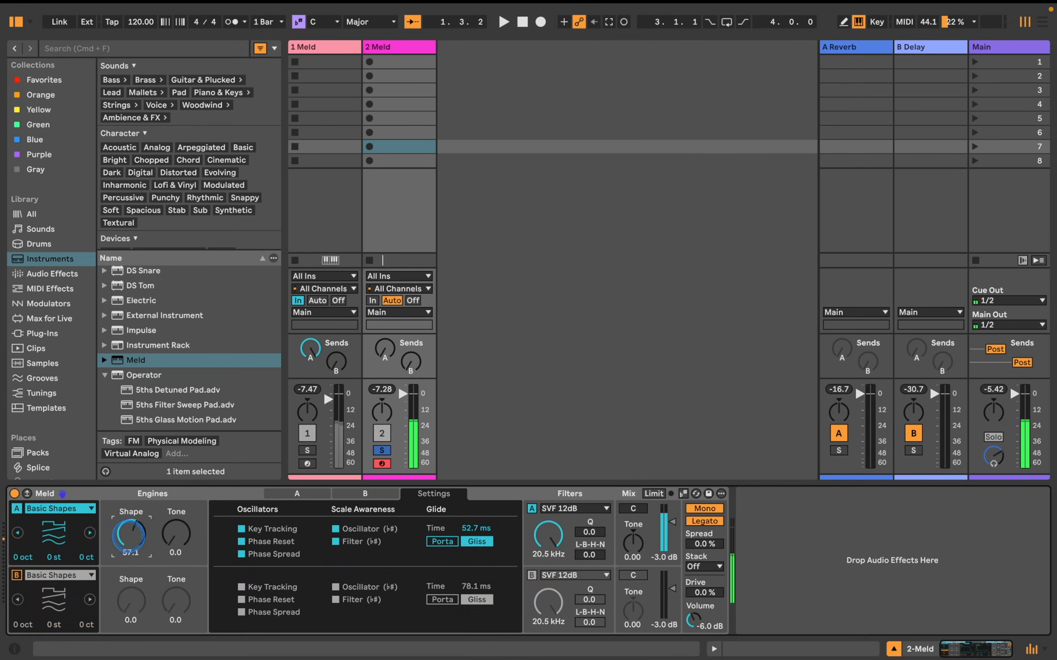
left_click_drag(548, 534, 548, 548)
left_click(89, 533)
left_click(179, 527)
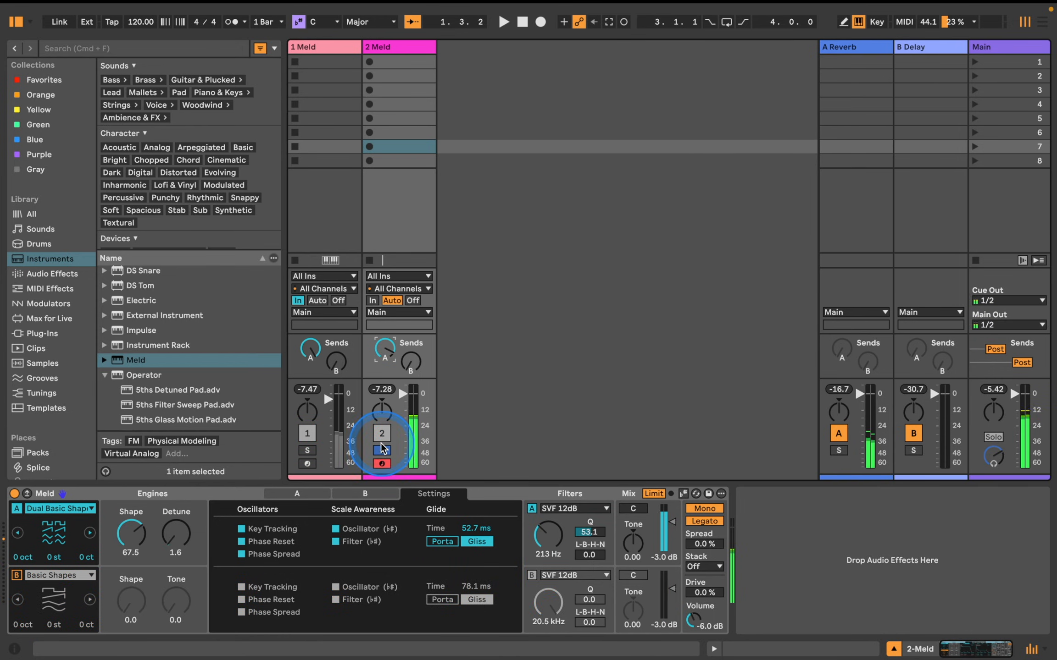
left_click(559, 524)
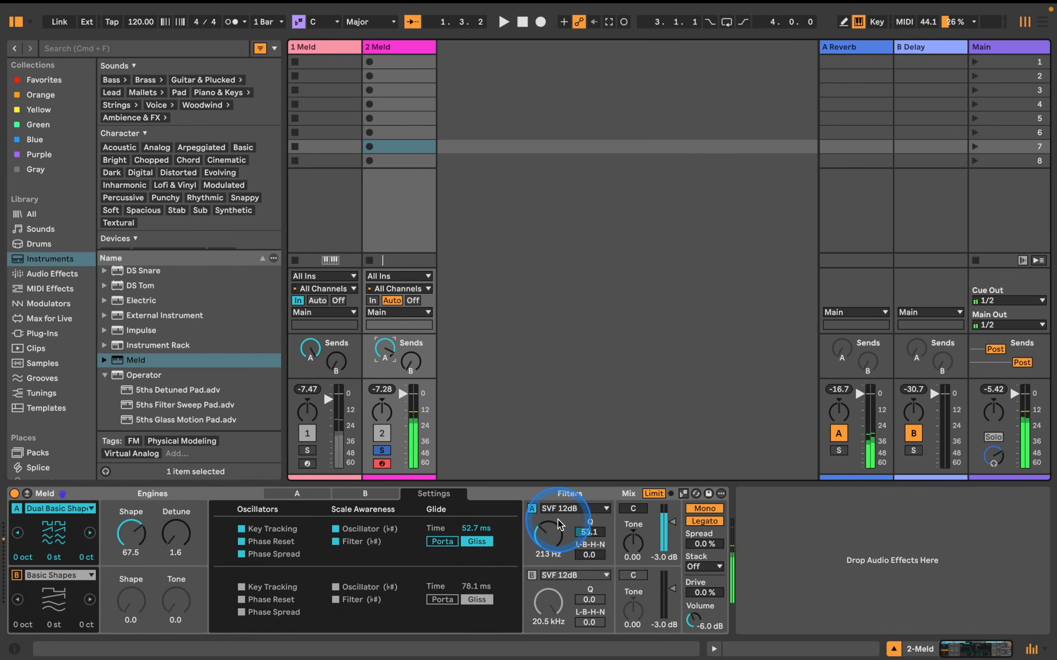
Choose the MIDI source and input channel for the second Meld track
left_click(389, 278)
left_click(397, 288)
Switch to Midinous, start a new project discarding the unsaved changes, and place a point linked to three chord notes
left_click(213, 101)
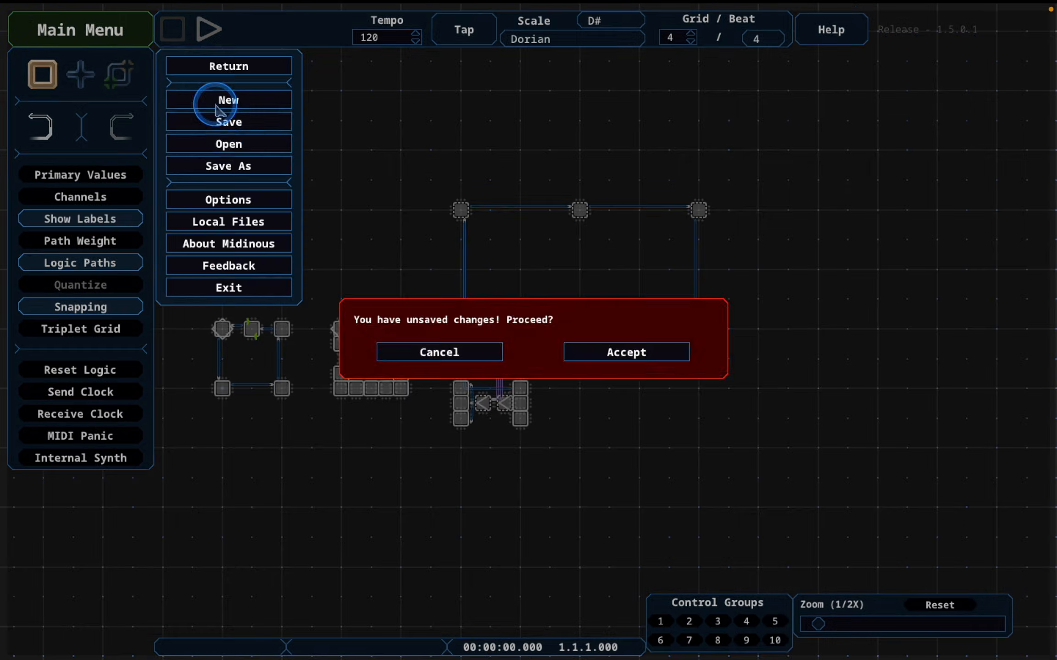
left_click(637, 349)
left_click(479, 327)
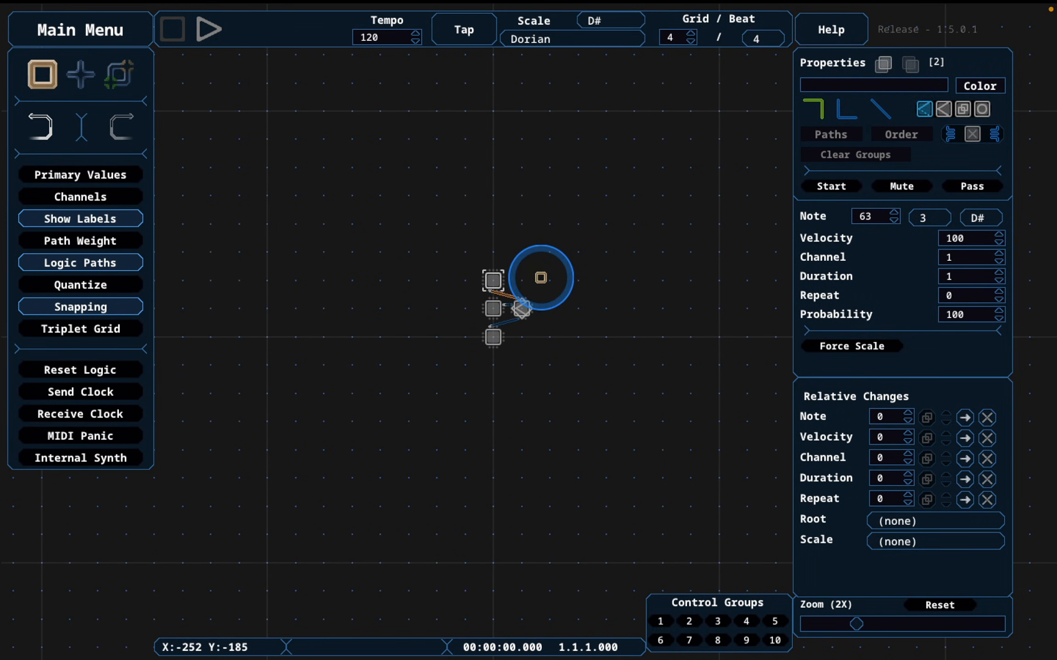
Set the chord's middle note to F and its lower note to G, and clear the selection
left_click(493, 308)
left_click(980, 217)
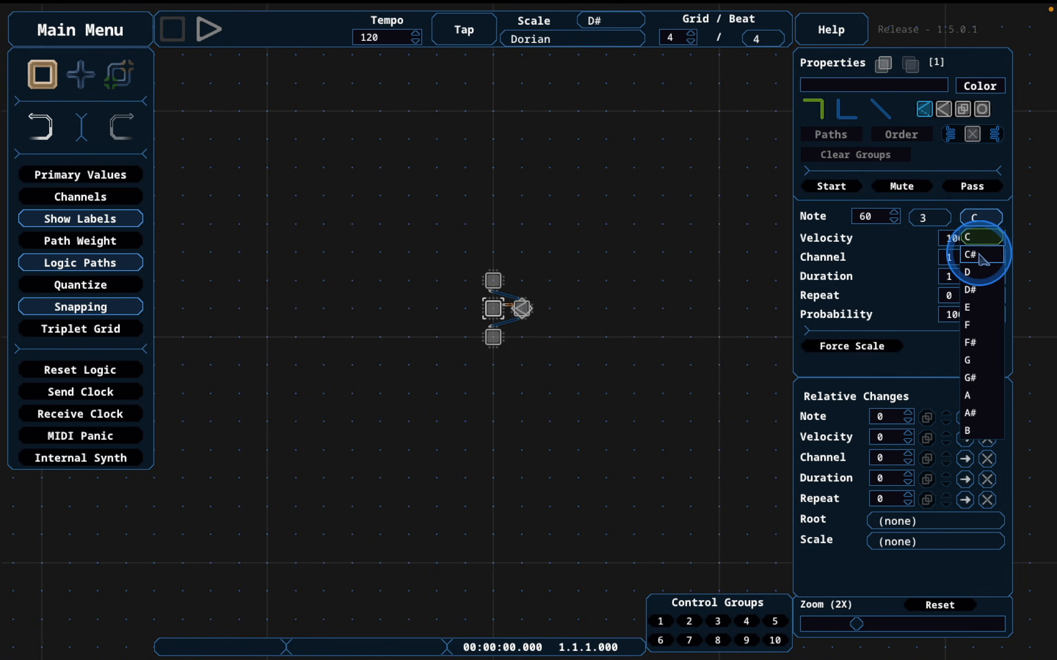
left_click(977, 325)
left_click(495, 338)
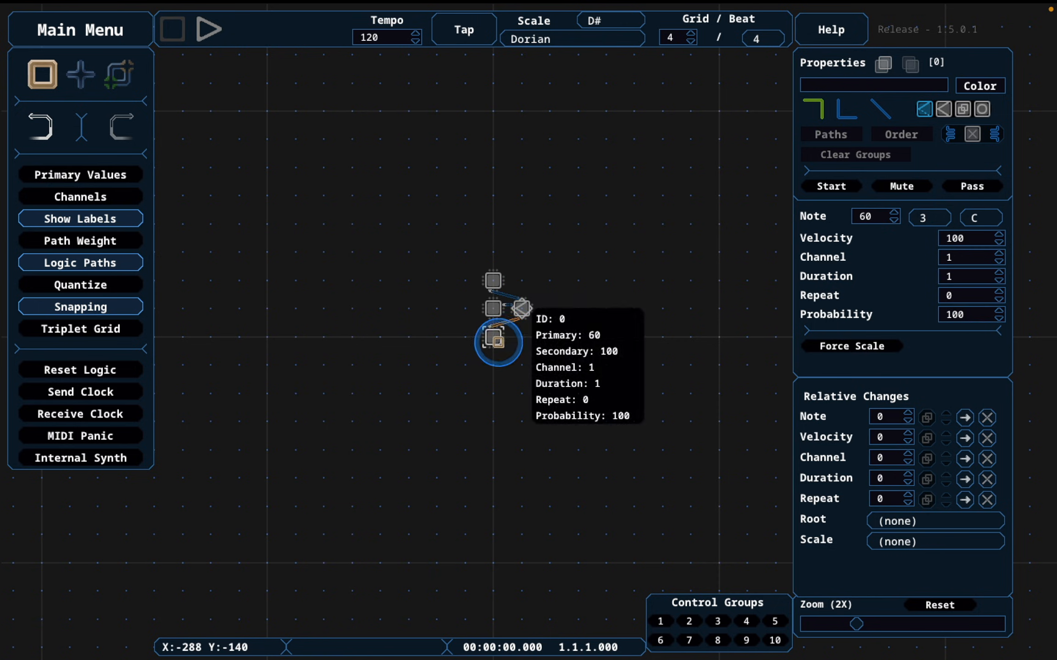
left_click(980, 217)
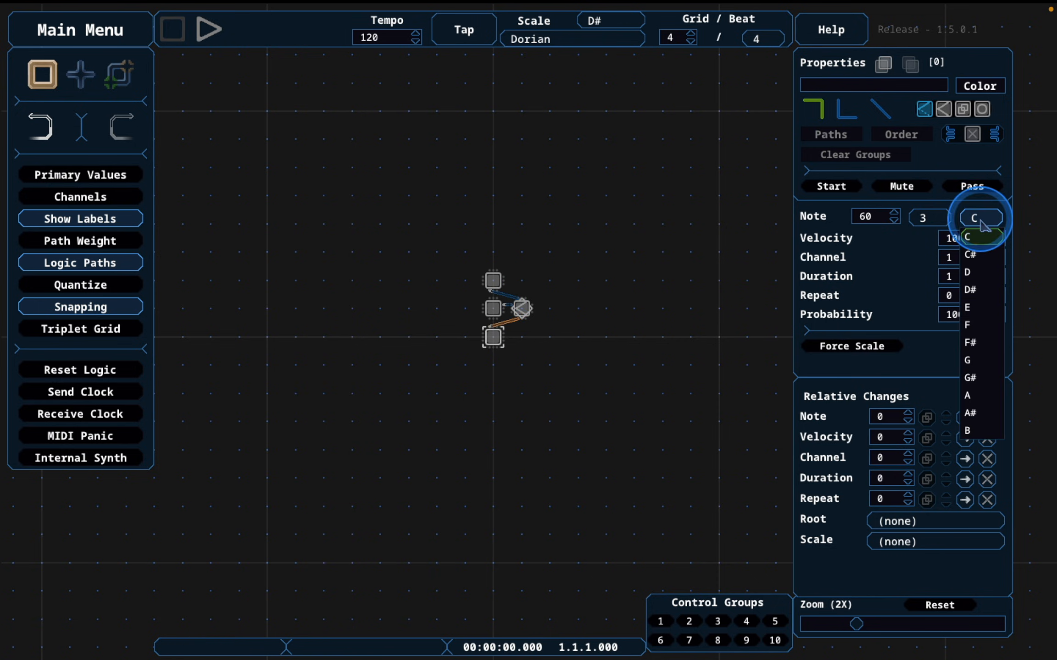
left_click(982, 363)
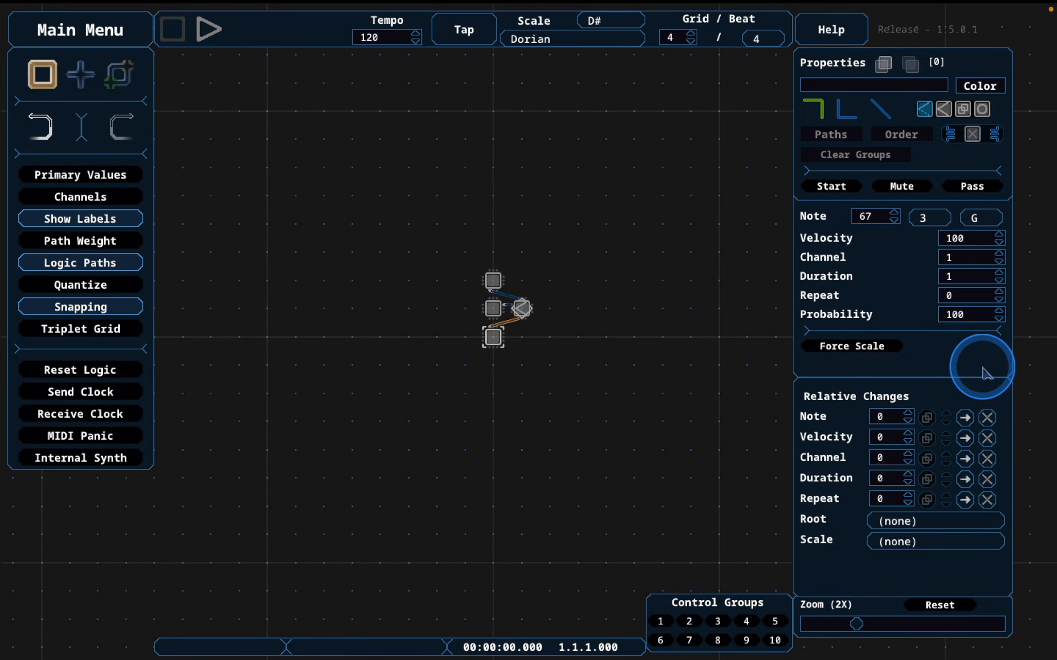
left_click(564, 252)
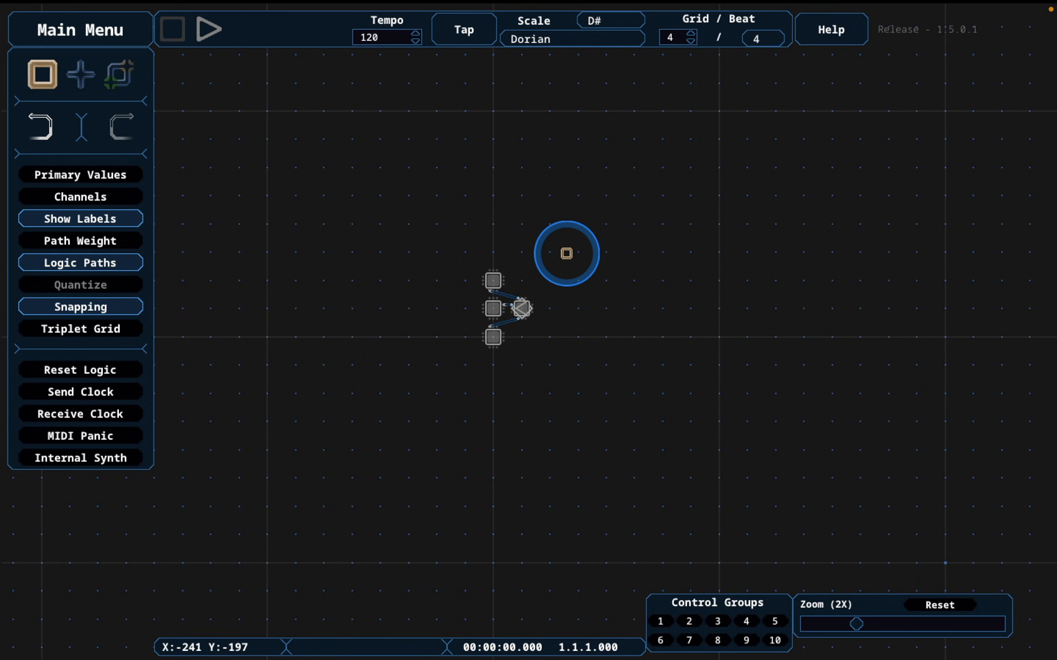
Set the duration of all three chord notes to 20 and audition the chord
left_click_drag(460, 277, 504, 342)
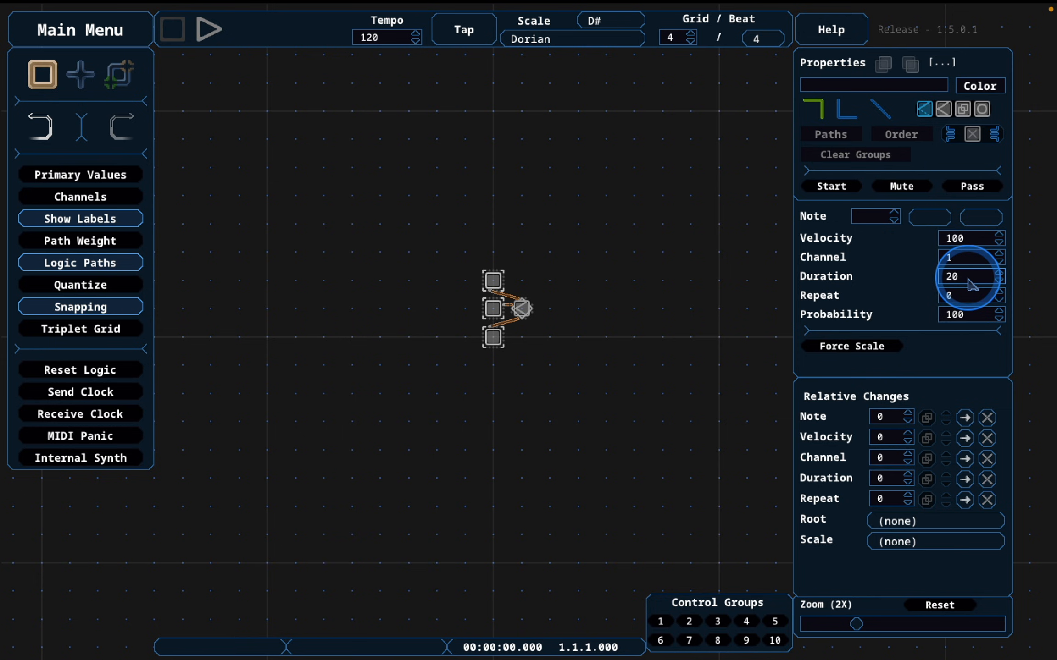
key("space")
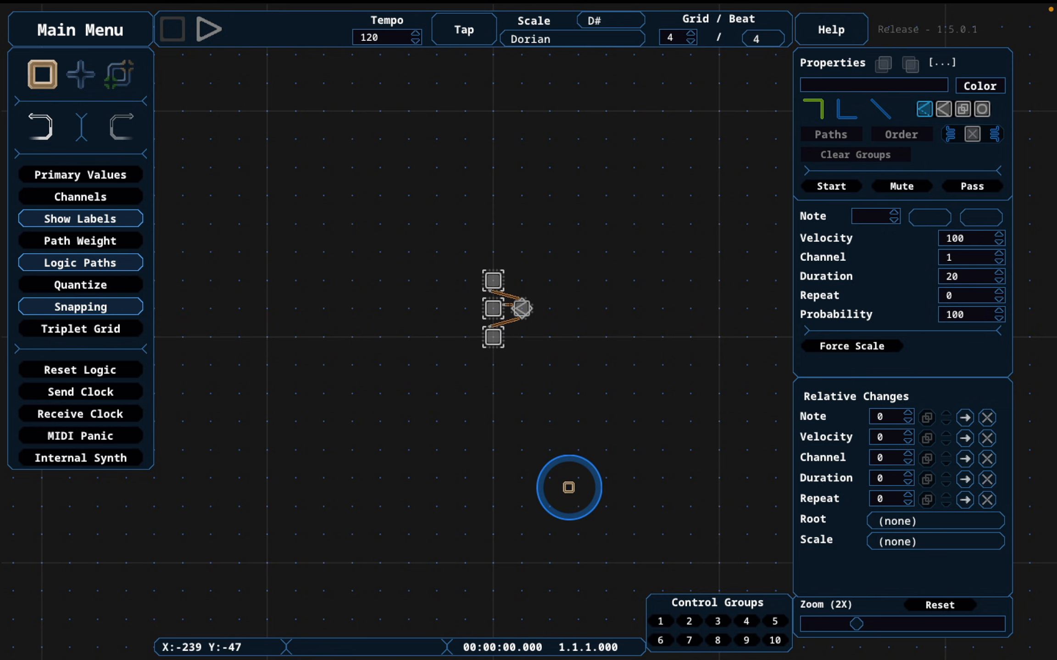
key("space")
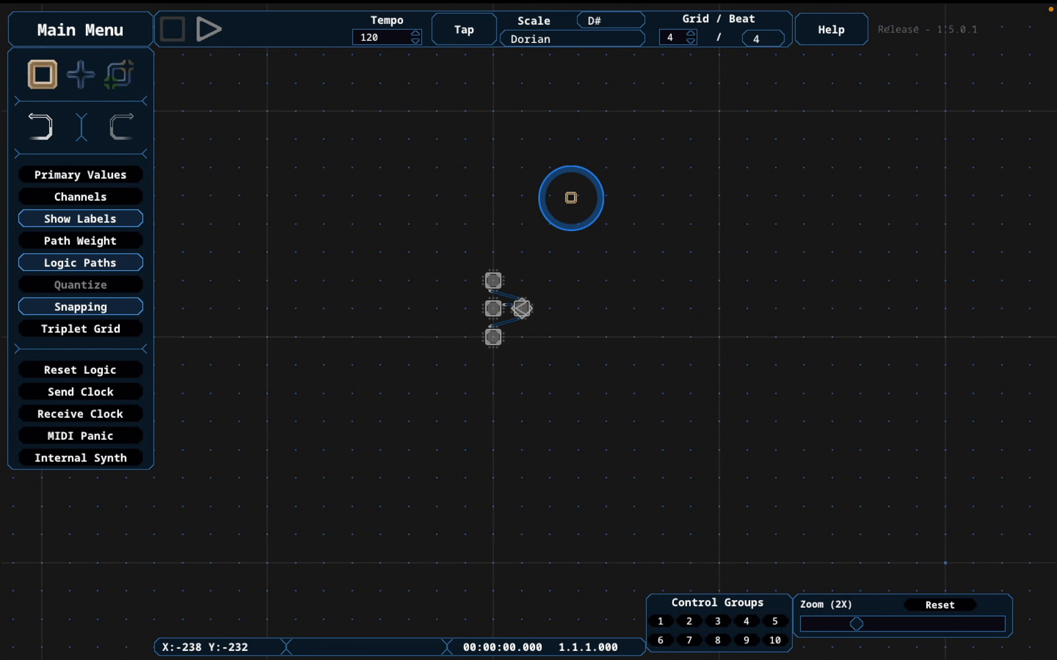
Connect the chord's trigger point to the square's upper-right note and the lower-left note back to it, closing the loop, and start playback
left_click_drag(521, 308, 464, 229)
scroll(546, 130, "up", 2)
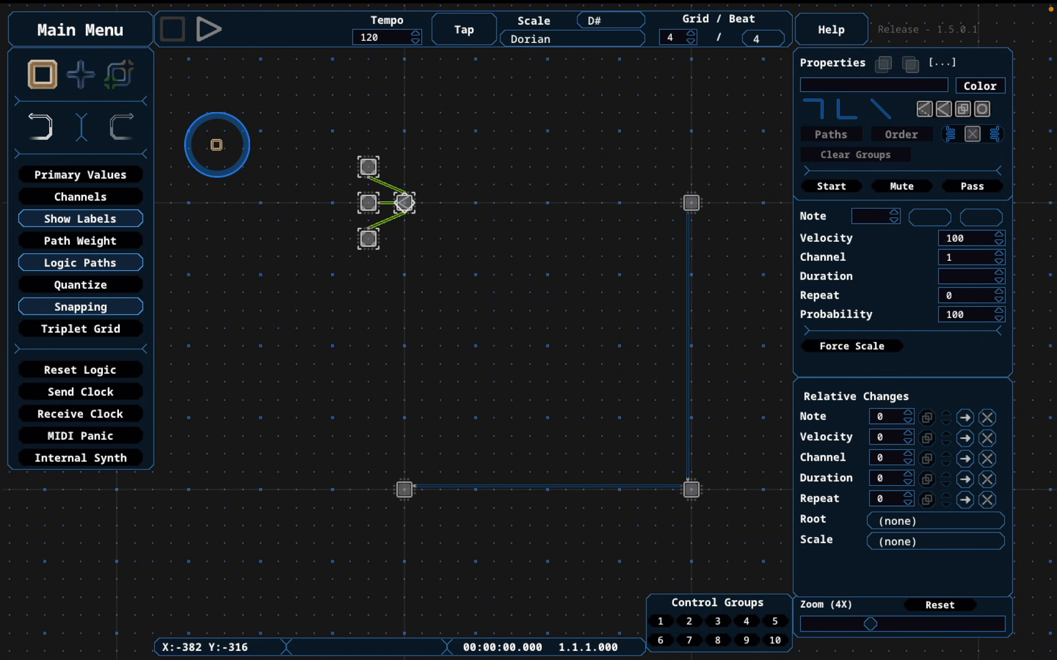
key("e")
left_click_drag(409, 202, 691, 203)
left_click_drag(405, 489, 404, 203)
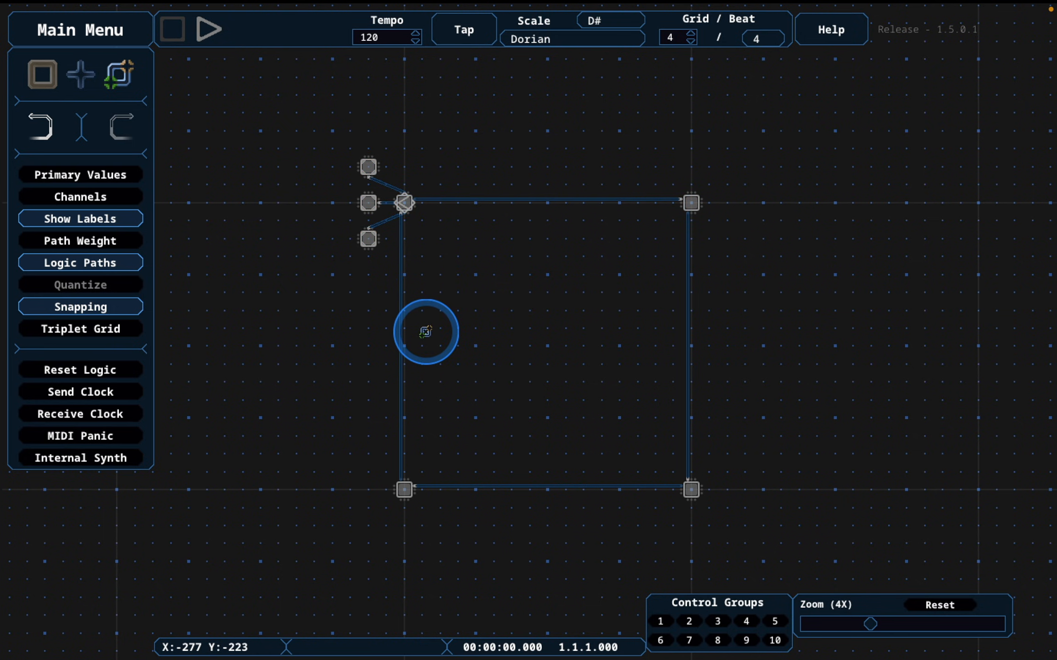
key("space")
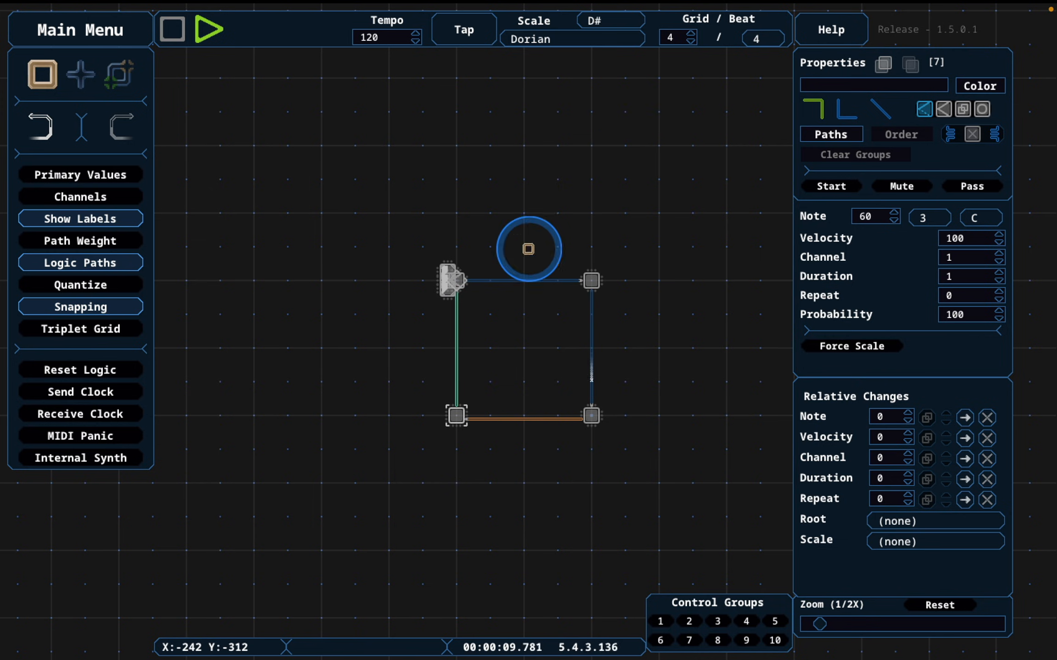
Duplicate the square loop with its chord and place the copy to the left of the original
scroll(397, 319, "down", 1)
scroll(396, 318, "up", 3)
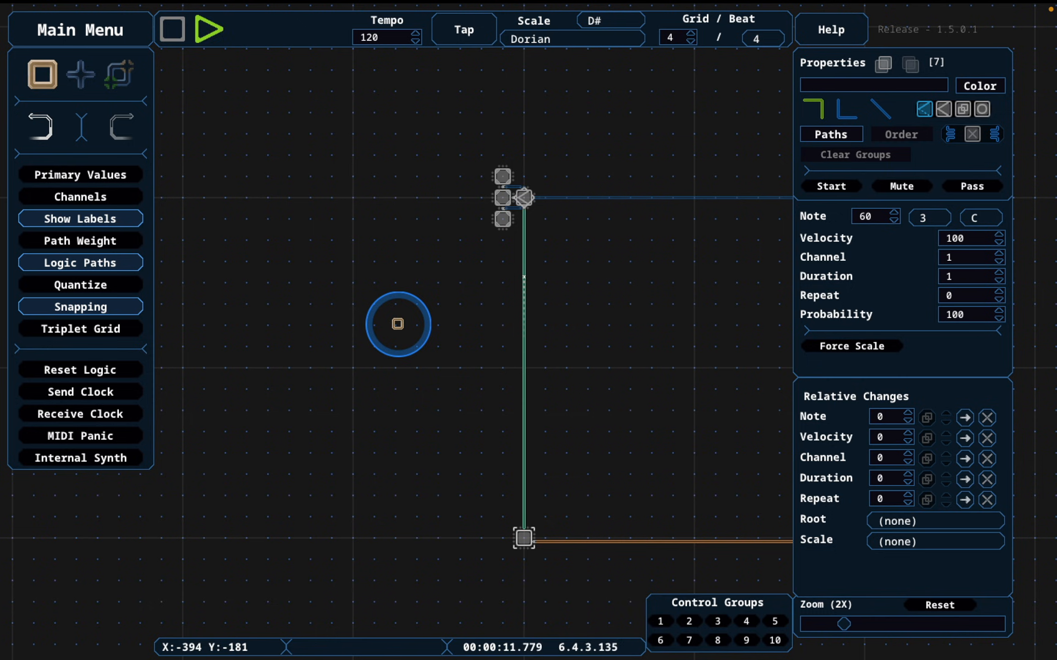
left_click_drag(505, 137, 493, 238)
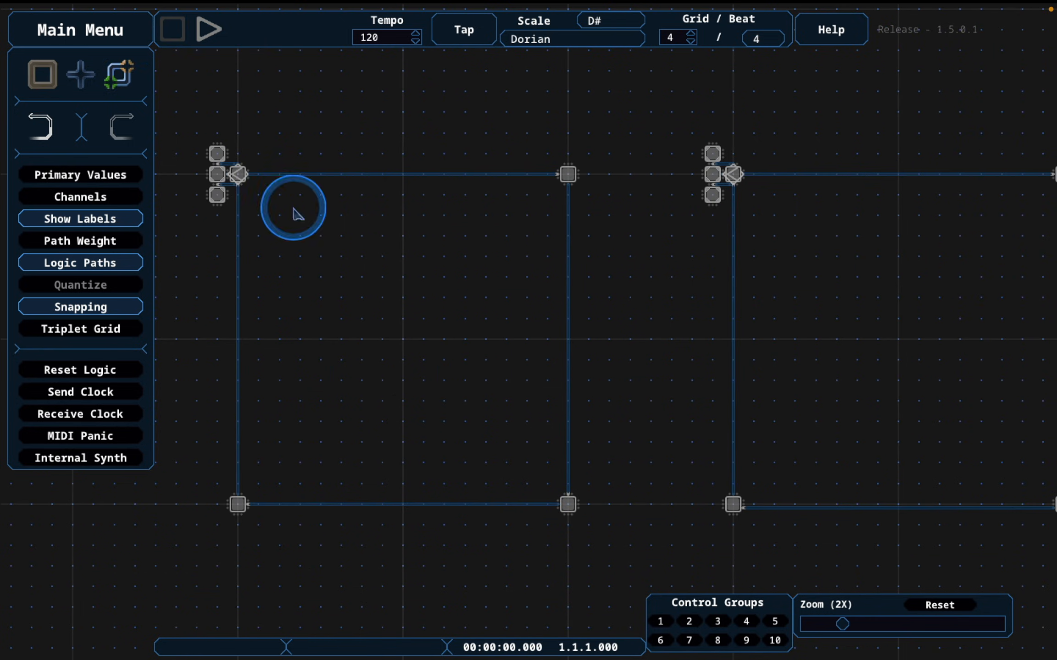
Link the original loop's lower-left note to the copied loop's upper-left point, and move the copied loop below the original
mouse_move(734, 506)
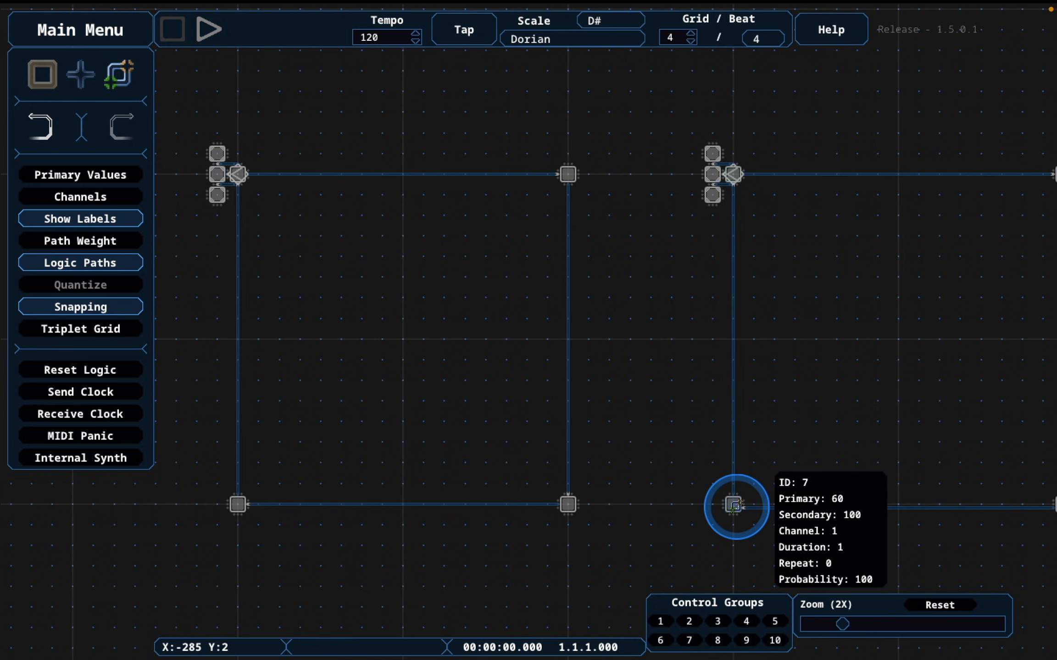
left_click(733, 505)
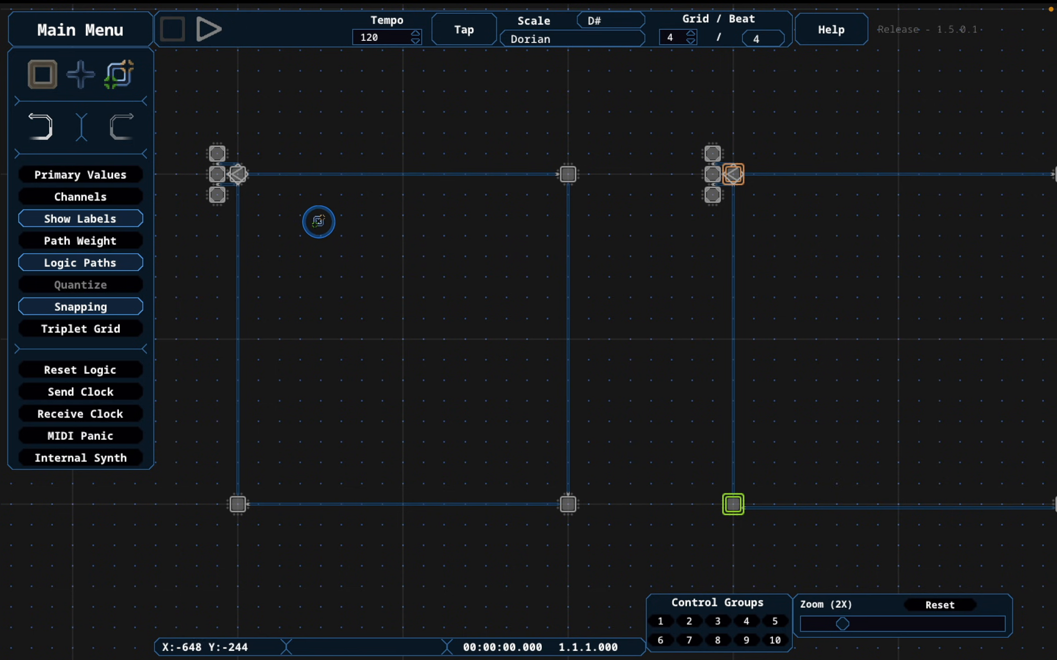
left_click(243, 178)
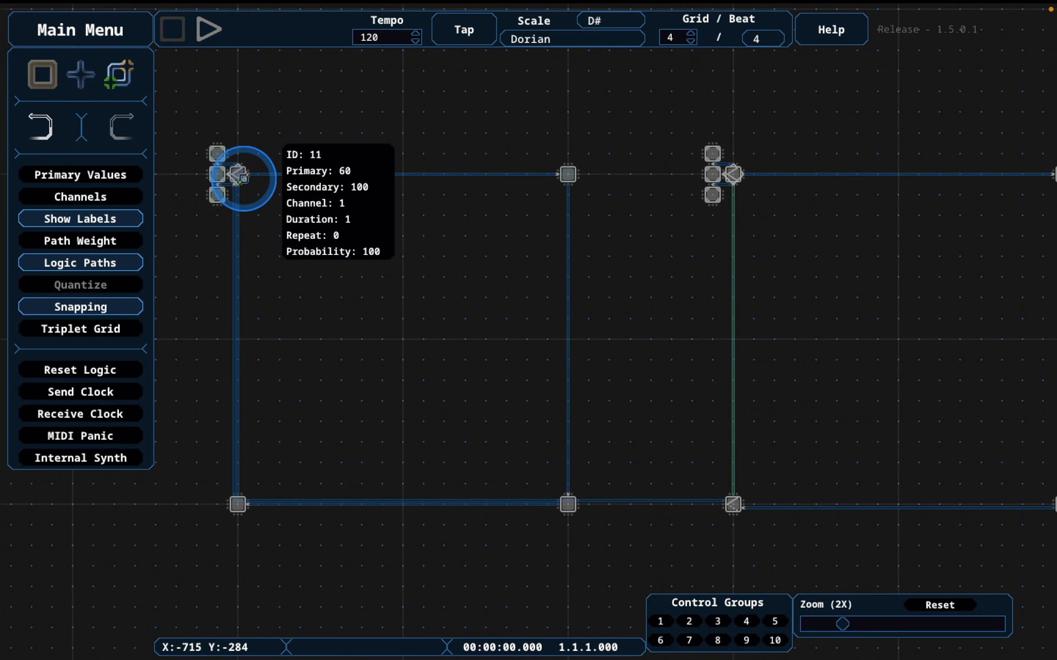
scroll(544, 447, "down", 4)
left_click_drag(543, 447, 544, 448)
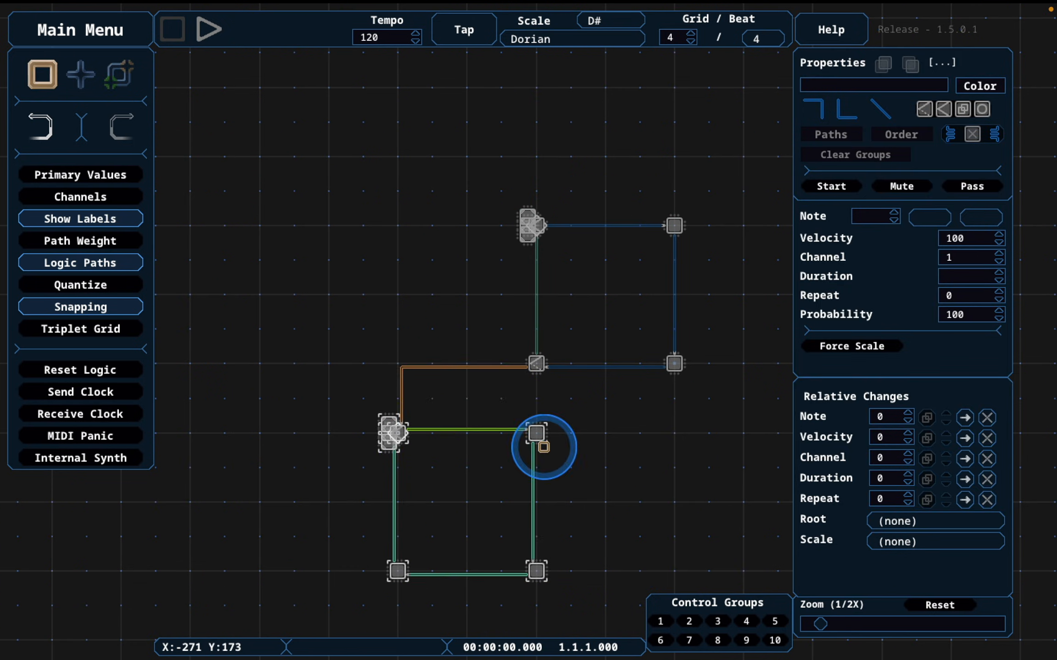
Make the original loop's lower-left note choose its outgoing path at random, and audition the two linked loops
scroll(500, 273, "up", 4)
left_click(455, 241)
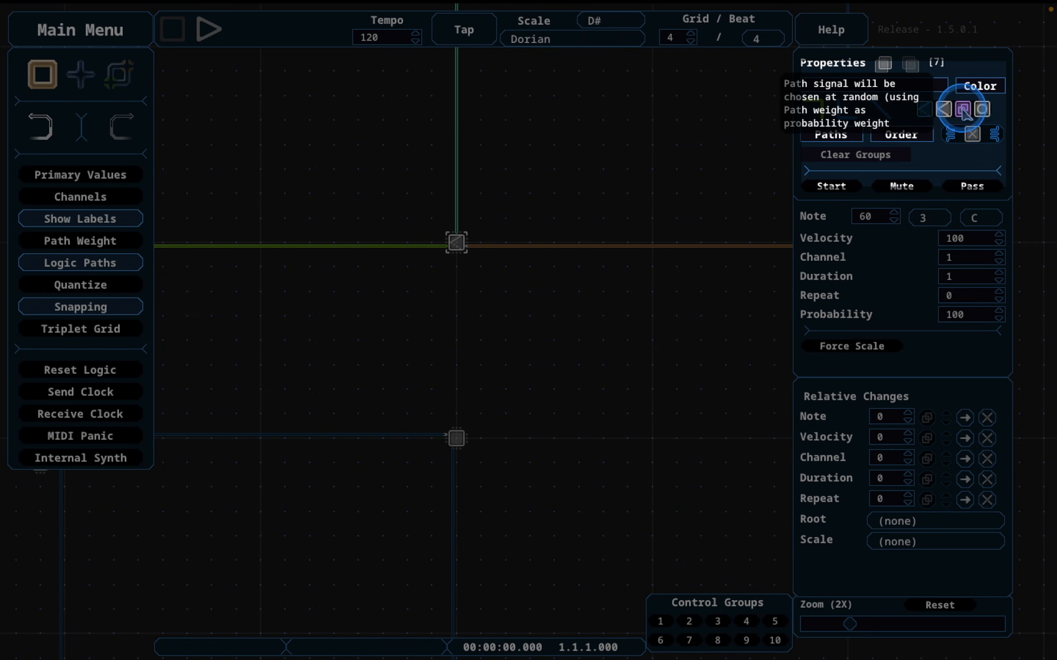
left_click(955, 113)
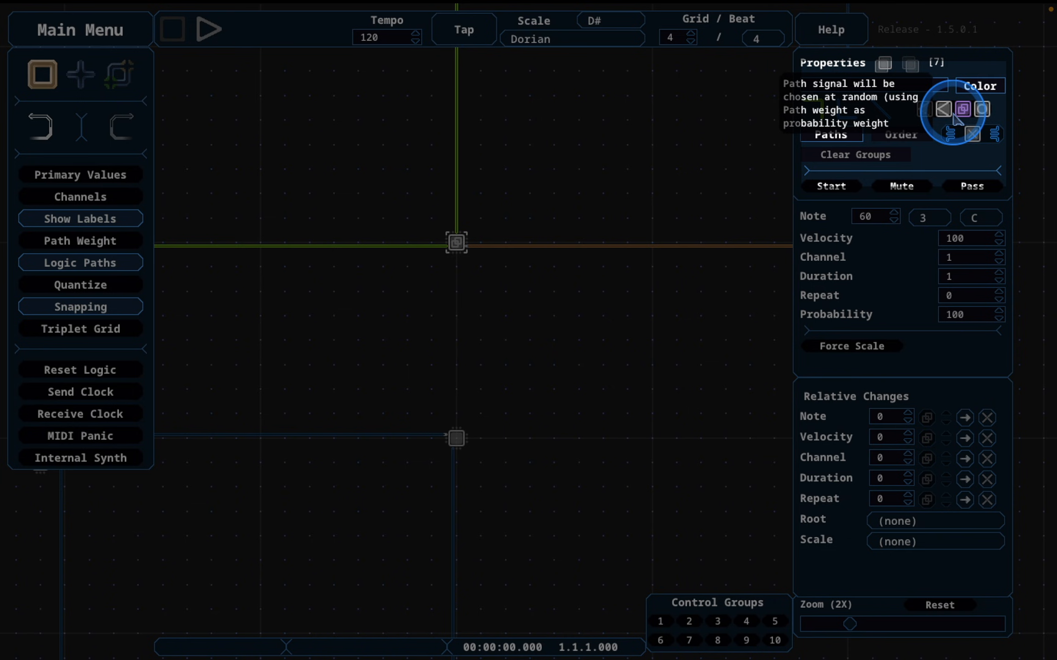
left_click(631, 396)
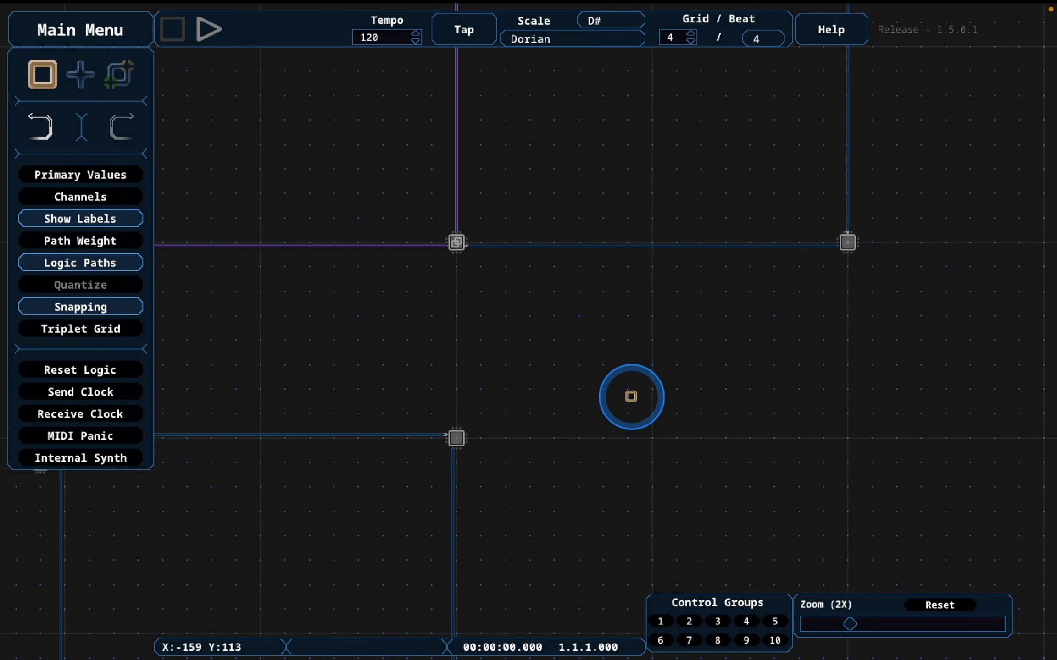
key("space")
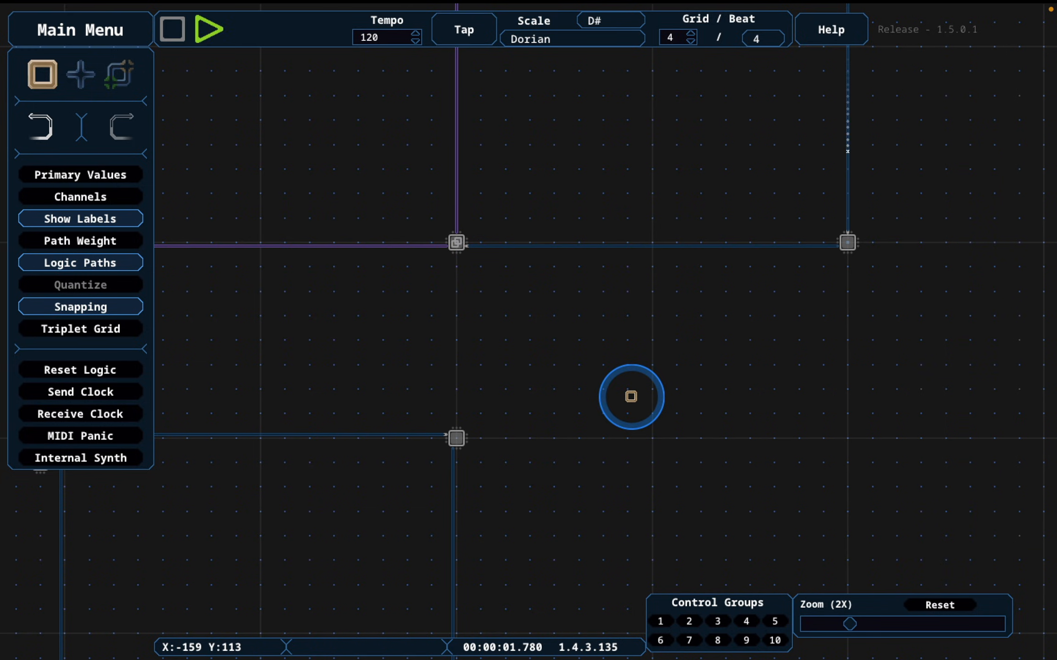
left_click_drag(631, 396, 886, 354)
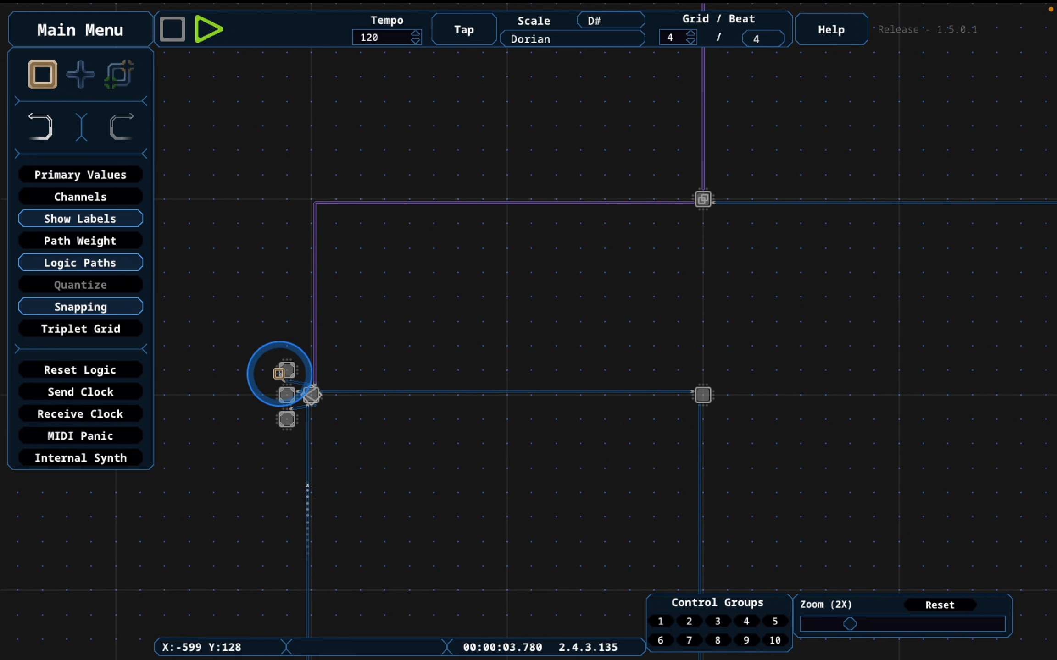
key("space")
Give the copied loop's chord notes and trigger point a relative note change of 7, randomised in the downward direction
left_click_drag(254, 349, 307, 436)
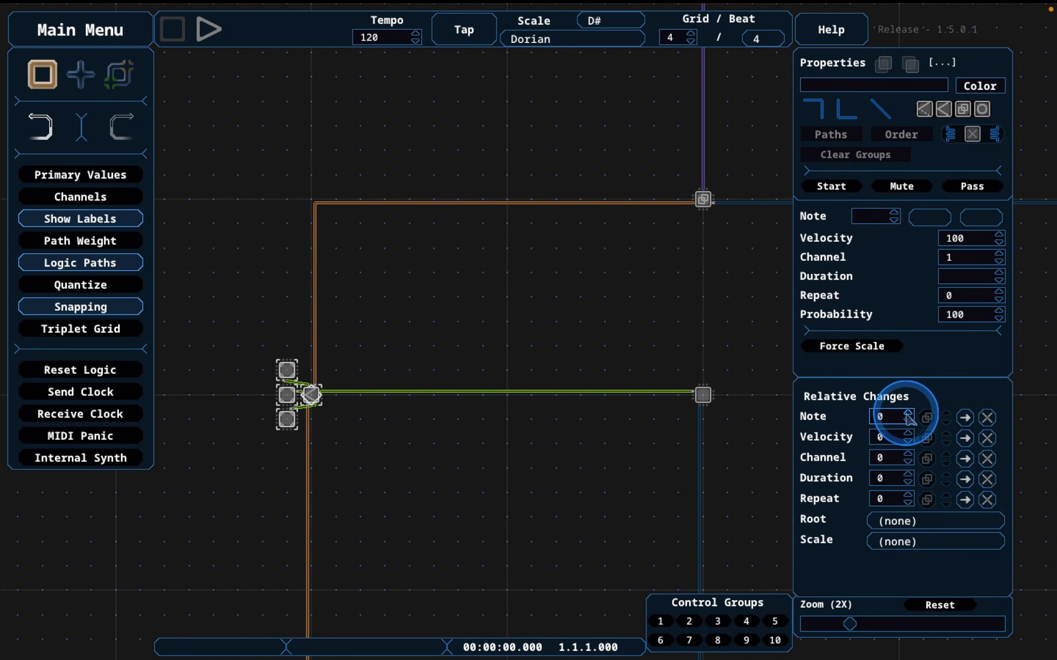
scroll(907, 415, "up", 7)
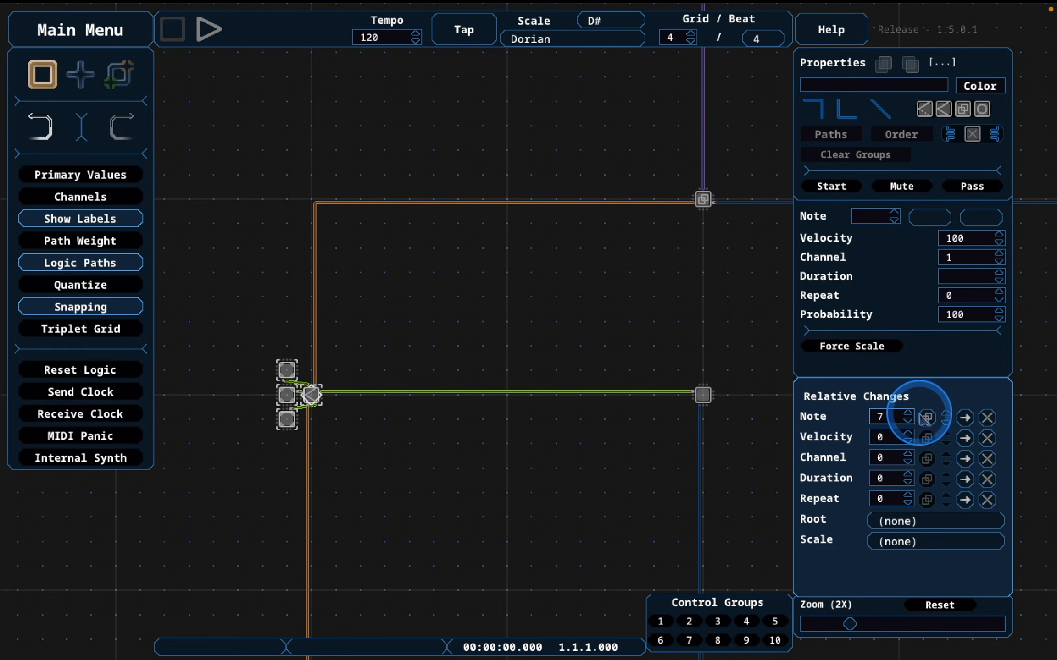
left_click(946, 418)
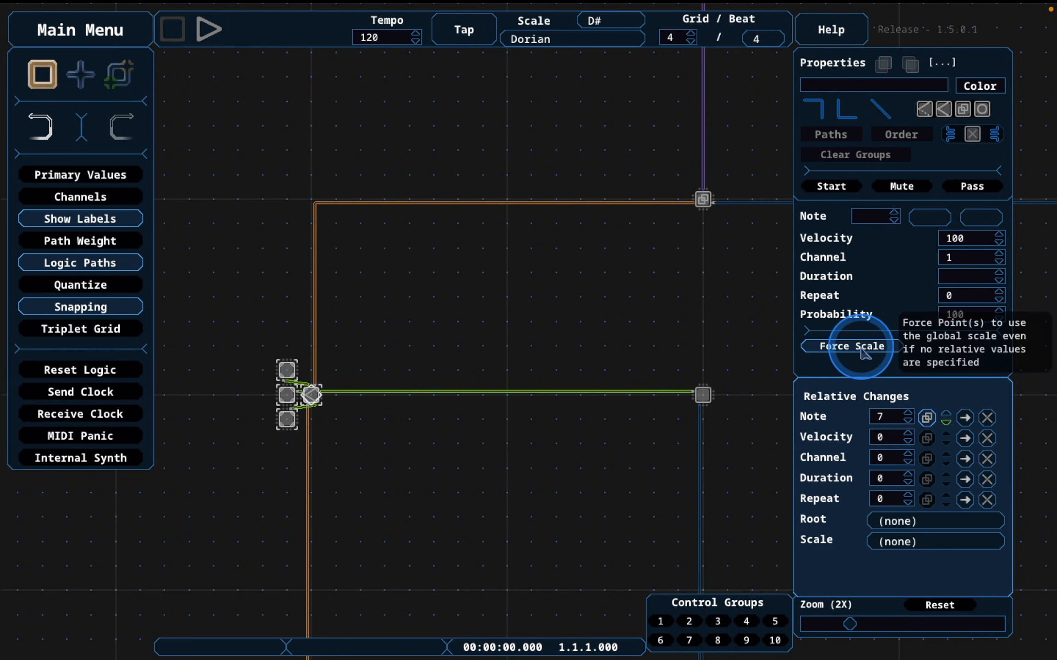
Mute the copied loop's upper-left trigger point and audition the two linked loops
left_click(548, 314)
left_click(310, 394)
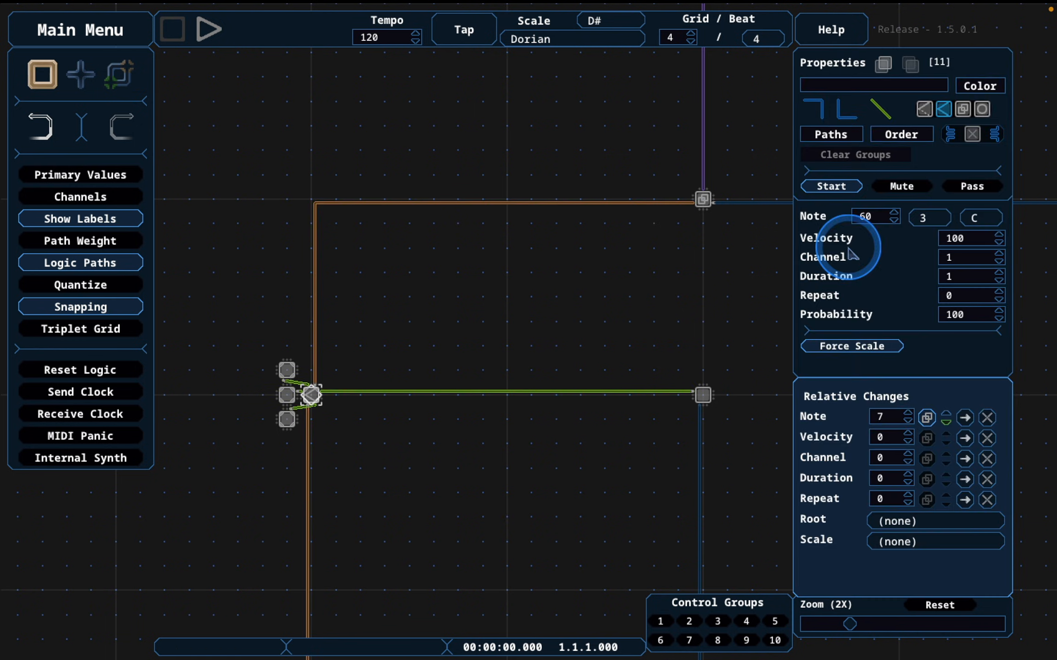
left_click(897, 188)
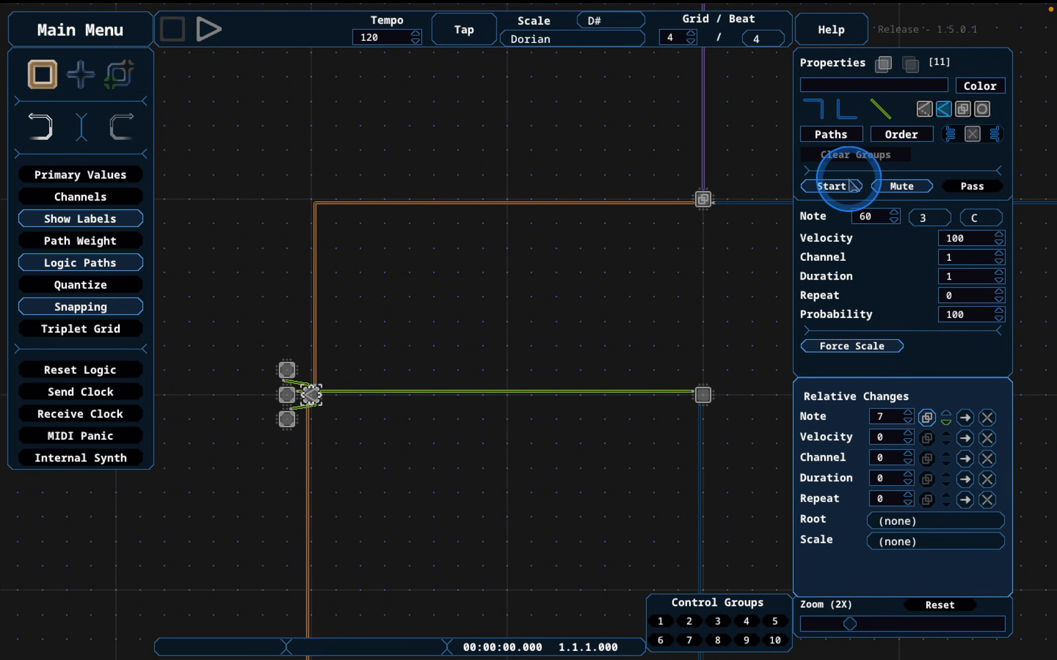
left_click(586, 275)
key("space")
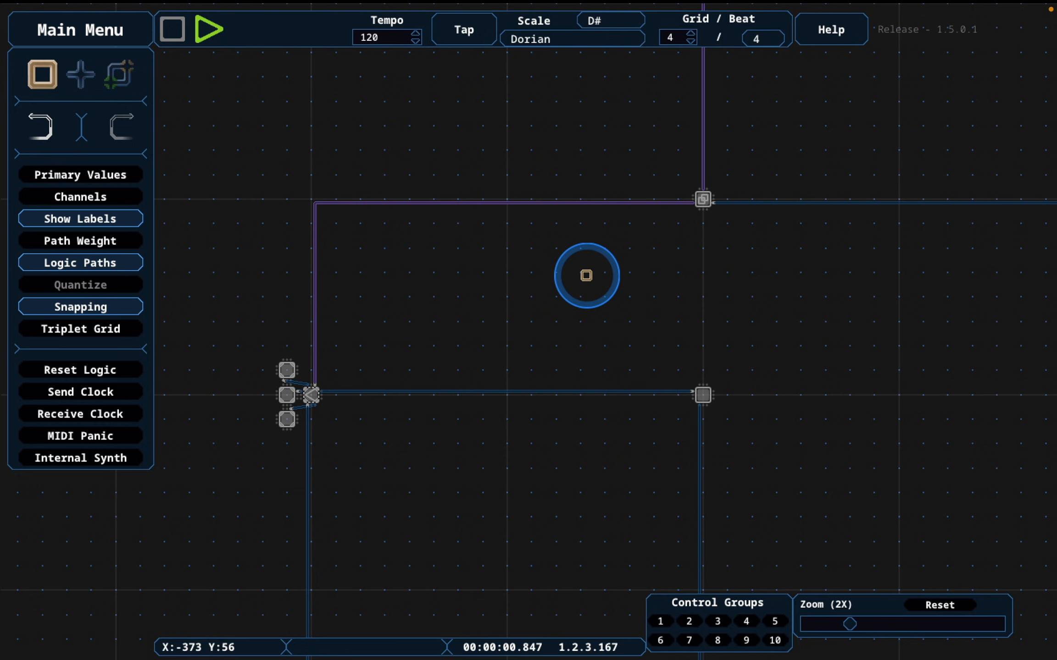
scroll(596, 300, "up", 2)
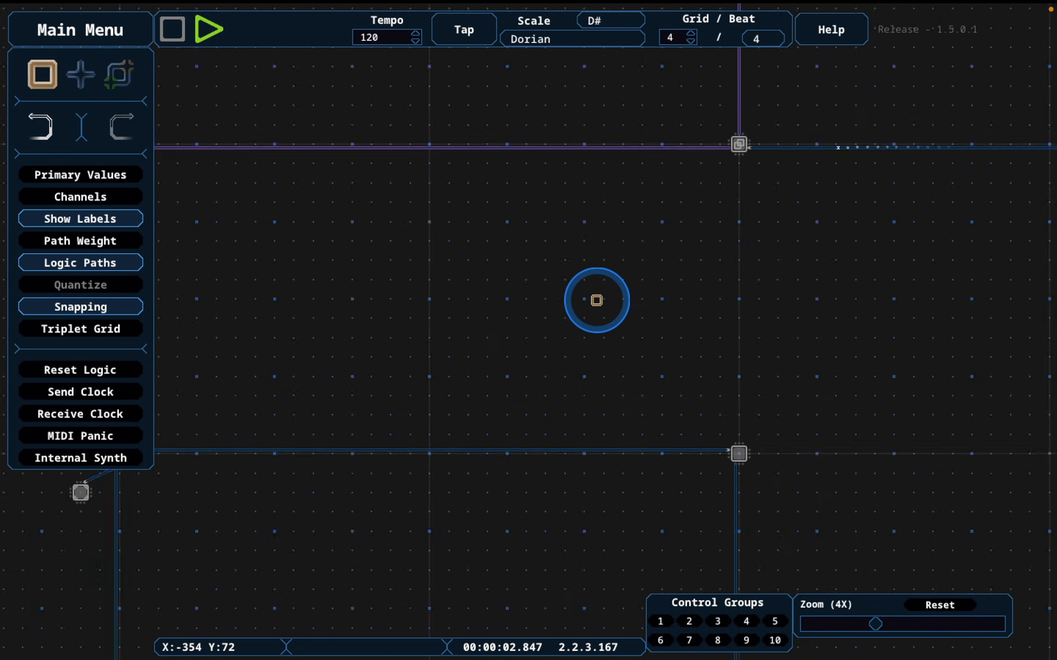
scroll(596, 300, "down", 2)
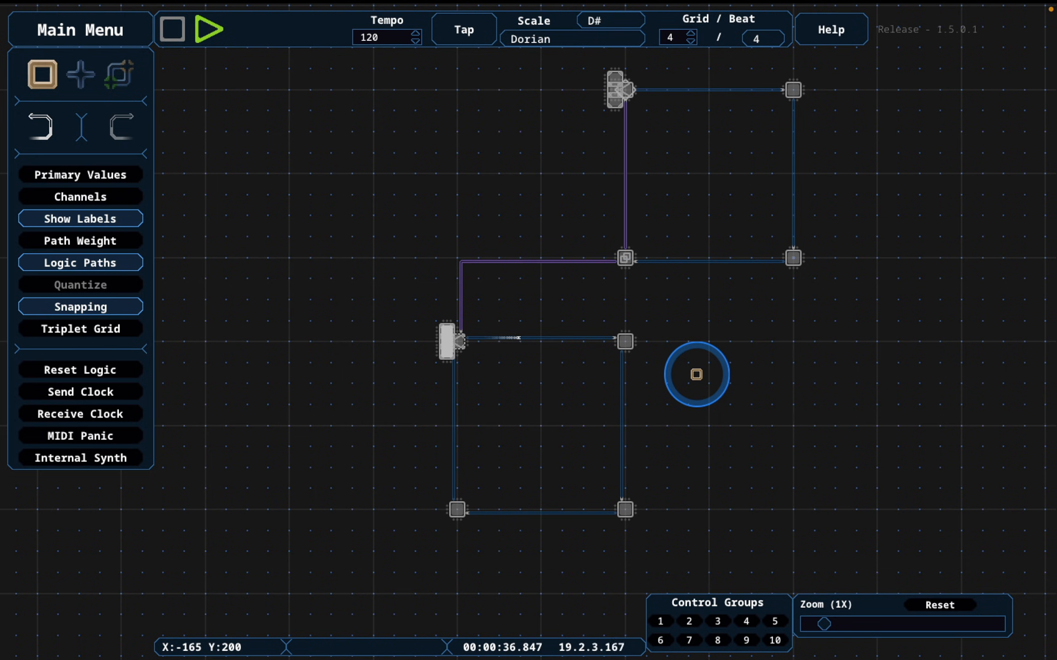
key("space")
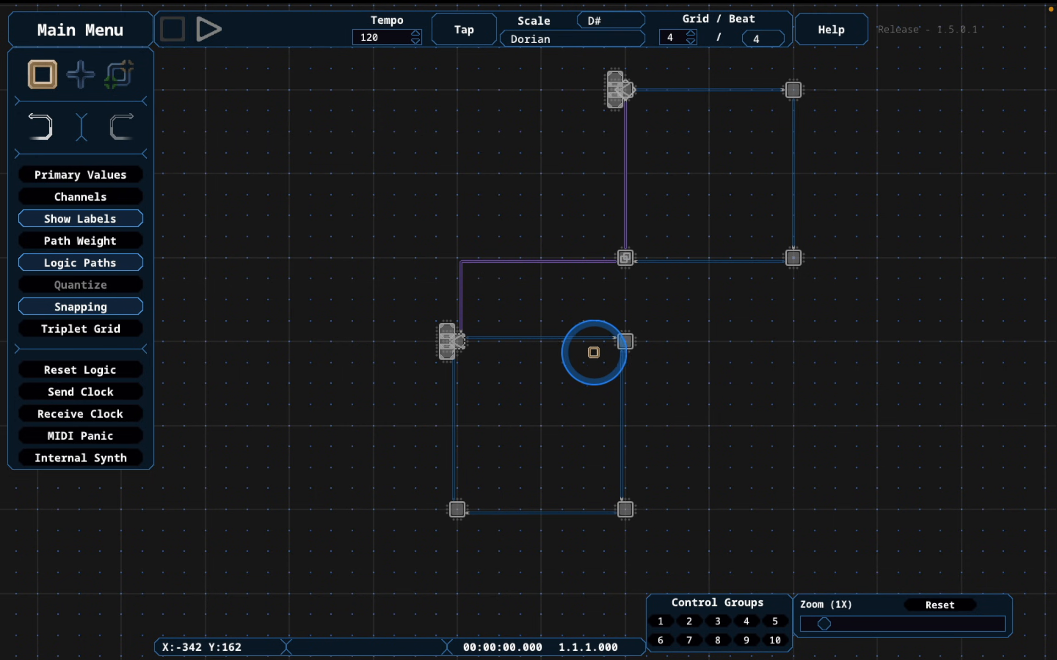
Try linking the copied loop's trigger point diagonally back to the original loop's lower-left note, audition it, and remove that link
scroll(505, 342, "up", 3)
key("e")
left_click(370, 528)
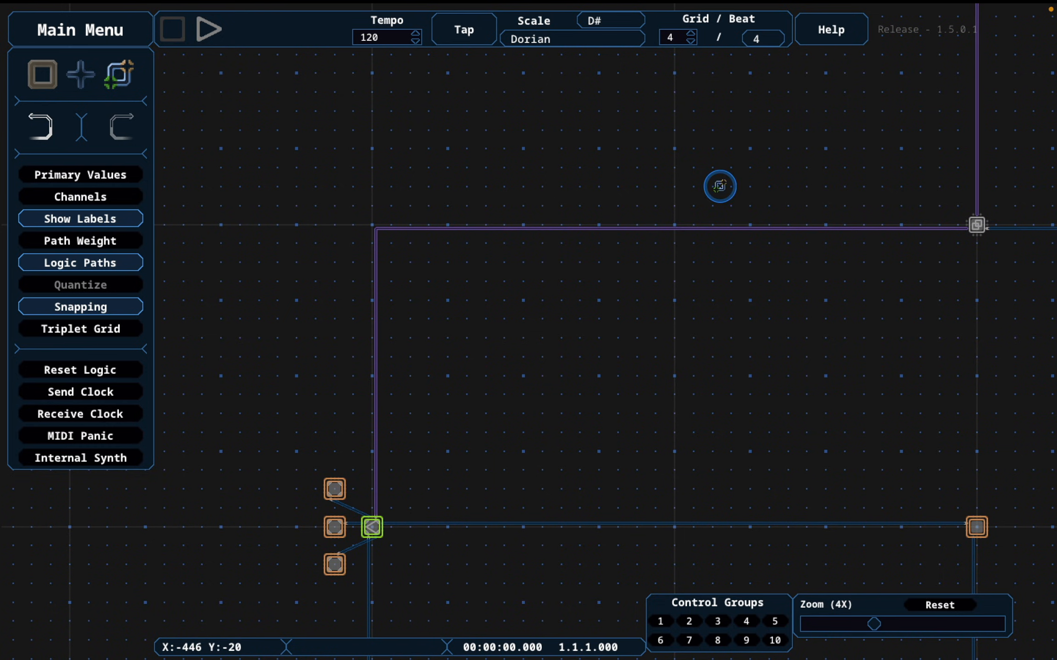
left_click(973, 226)
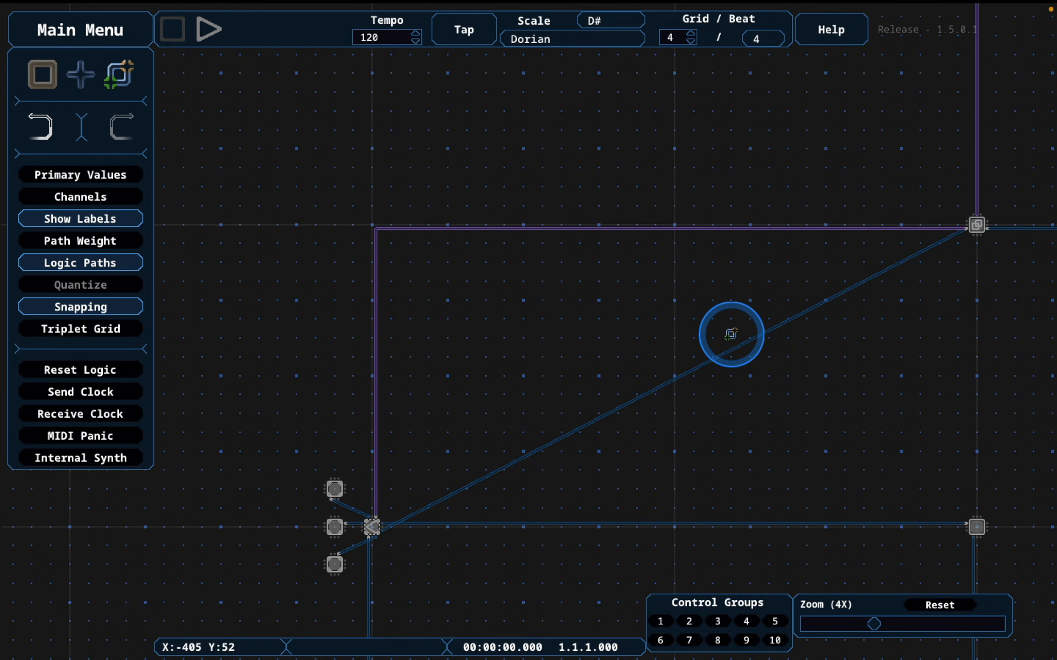
key("space")
scroll(731, 334, "down", 2)
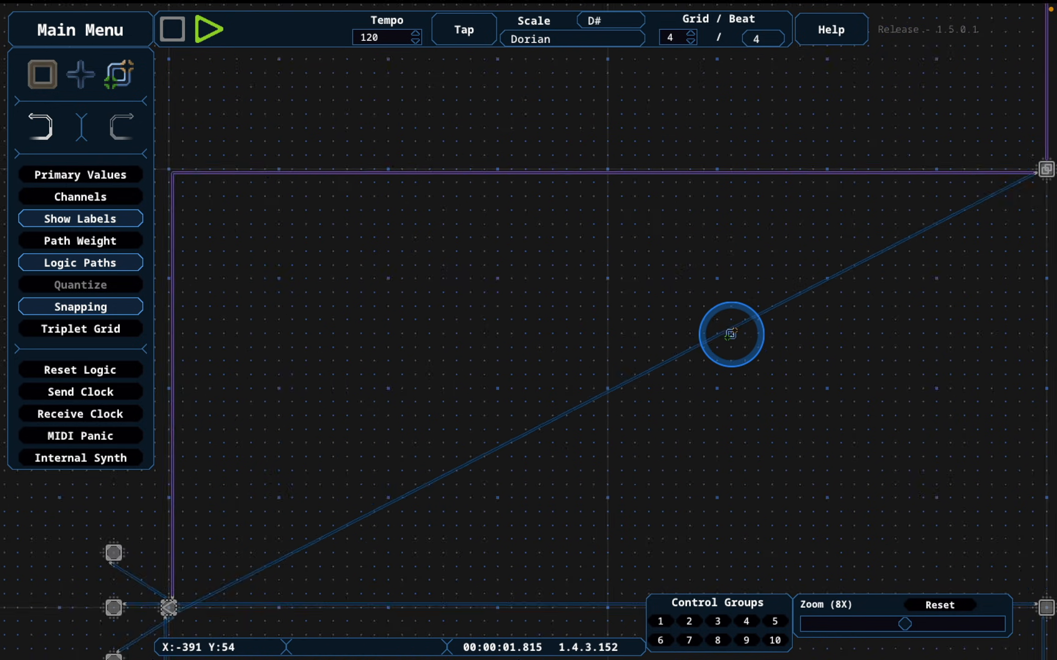
scroll(731, 334, "down", 1)
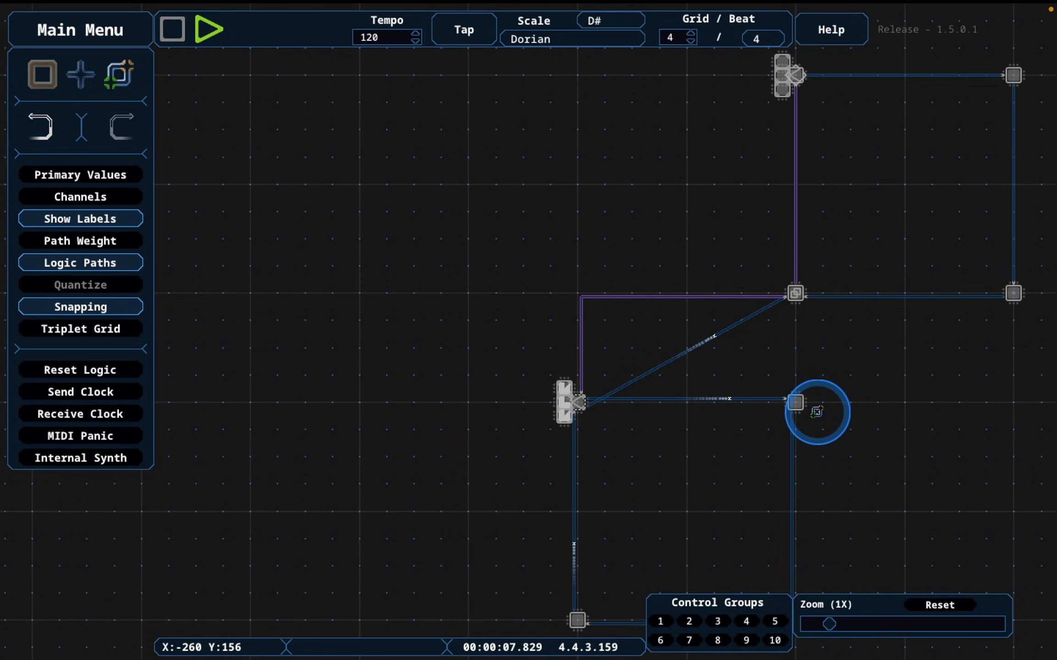
left_click_drag(816, 412, 556, 436)
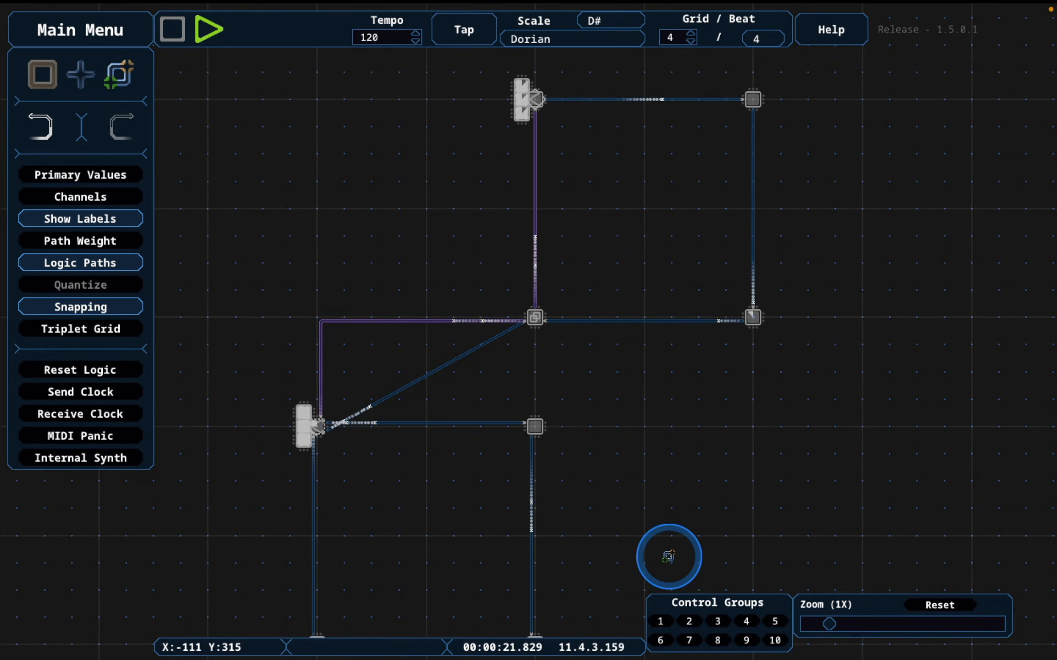
key("space")
key("space")
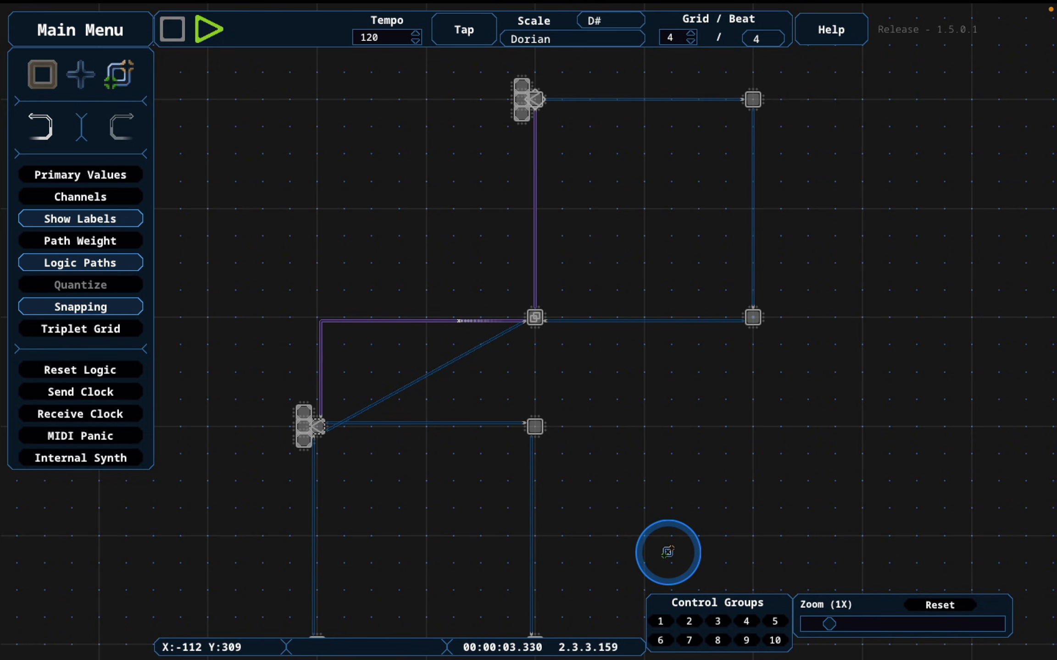
key("space")
right_click(393, 394)
Link the copied loop's lower-left note to the original loop's lower-left note, make it choose its path at random, and audition
key("q")
left_click_drag(394, 394, 417, 303)
key("e")
left_click_drag(340, 553, 558, 225)
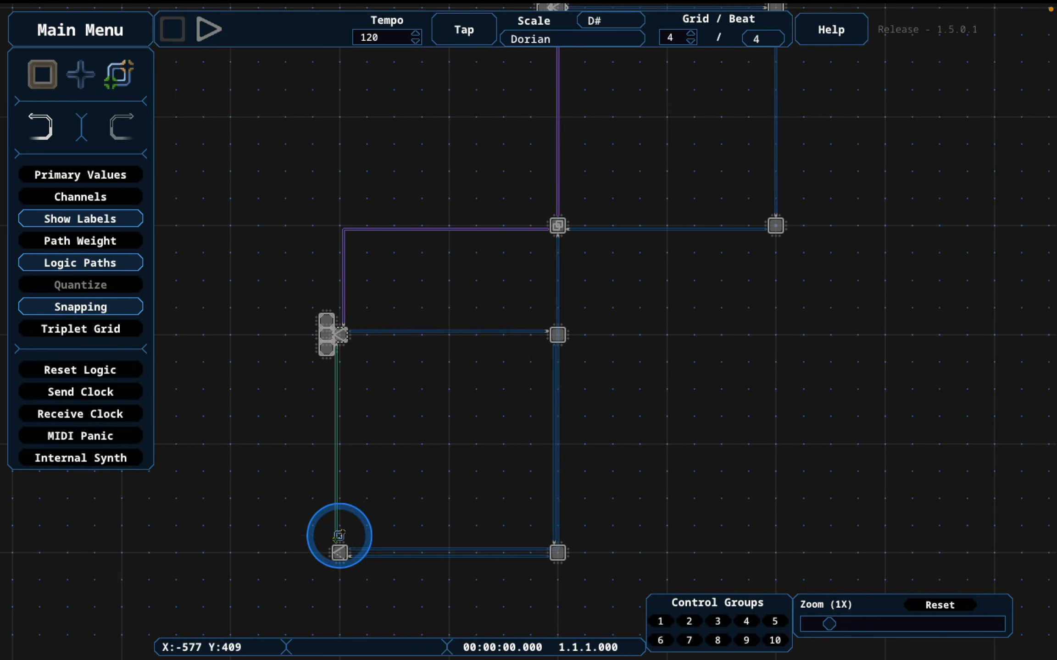
key("q")
left_click(339, 552)
key("space")
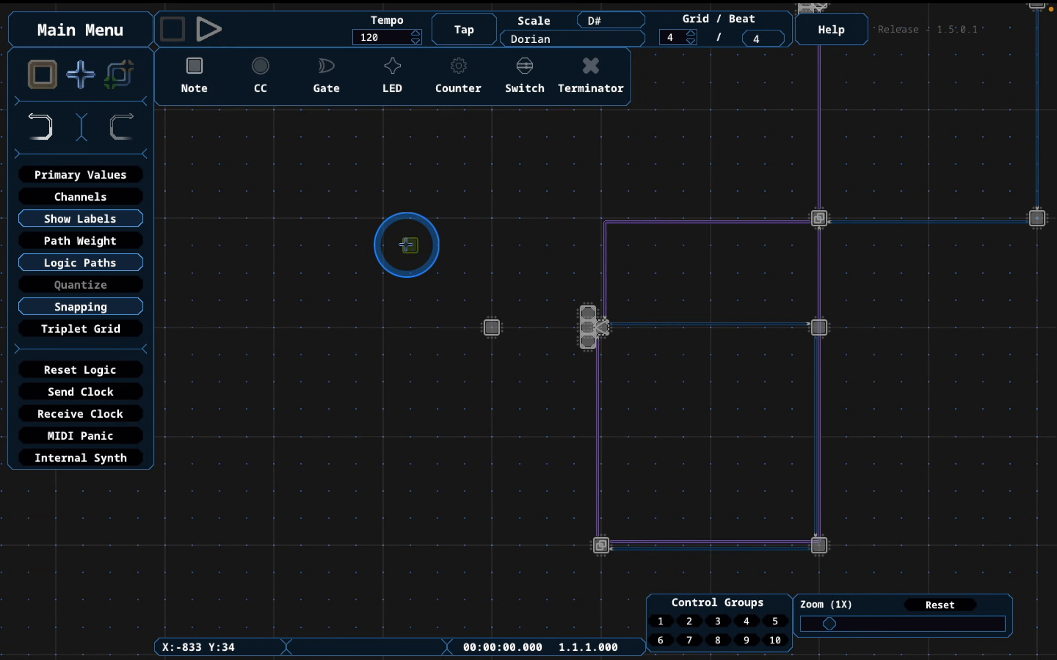
Complete a cross-shaped cluster of four notes to the left of the copied loop's chord and interlink them
left_click(271, 327)
left_click_drag(491, 328, 383, 436)
left_click_drag(383, 436, 383, 220)
Mute the cluster's rightmost entry note and set its probability to 40
key("a")
left_click(491, 328)
left_click(903, 187)
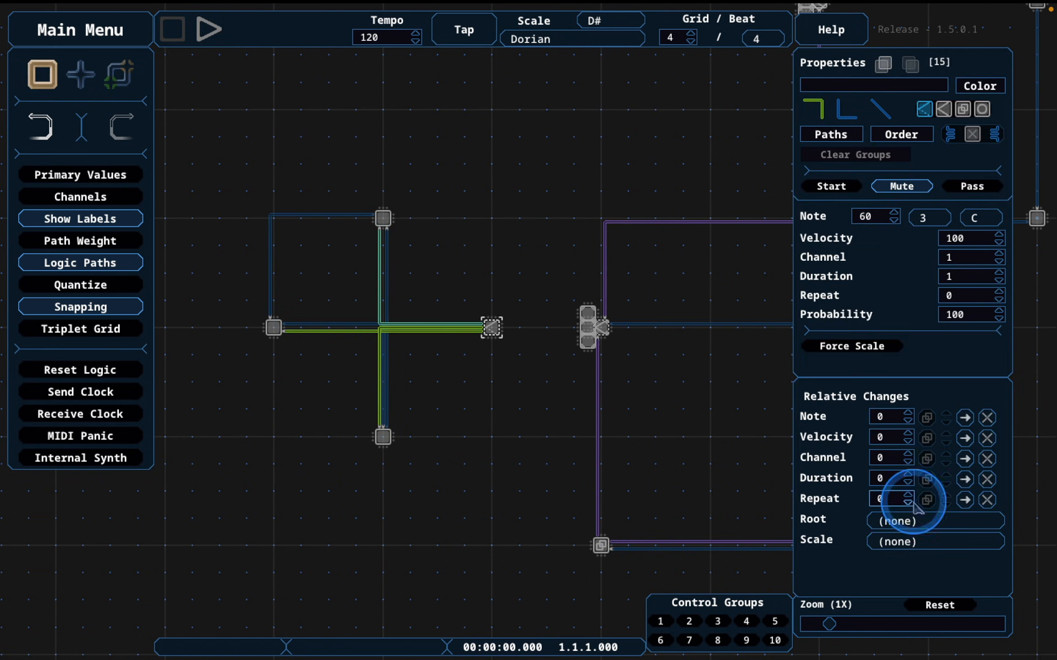
left_click(963, 315)
type("40")
Give the cluster's three outer notes a relative note change of 2, randomised in the downward direction
left_click_drag(410, 184, 271, 455)
left_click(908, 413)
left_click(908, 413)
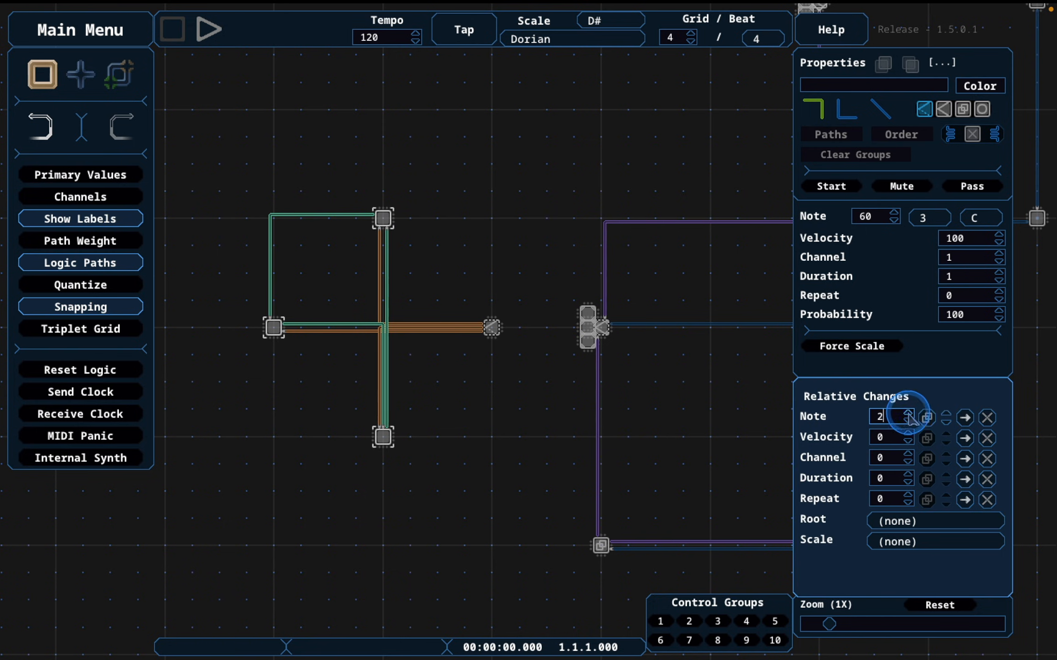
left_click(946, 423)
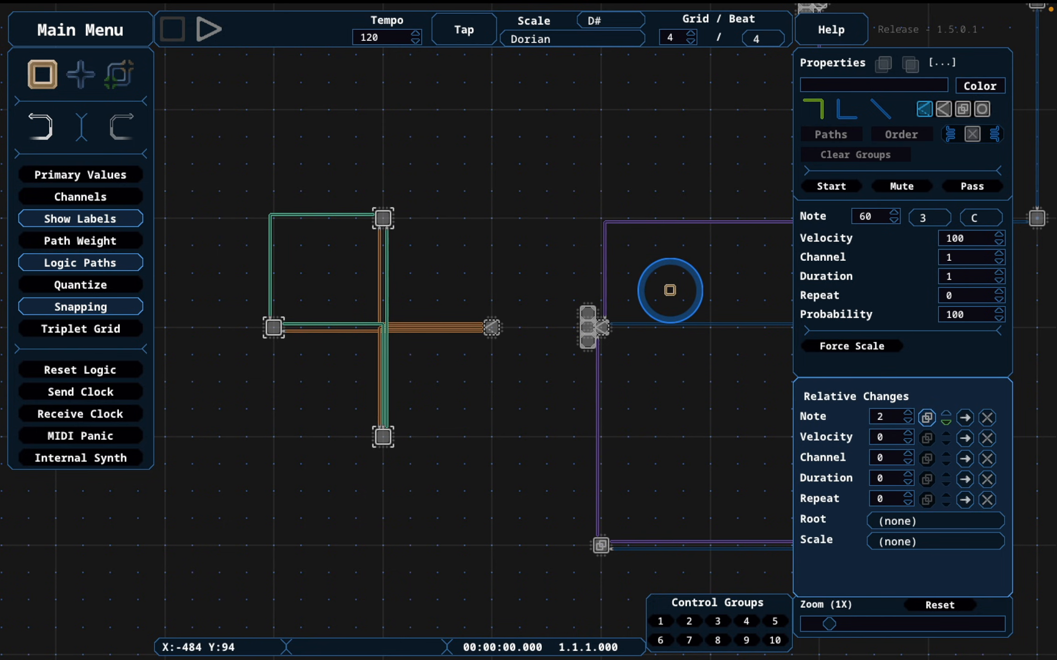
Link the middle note of the copied loop's chord to the cluster's muted entry note and audition the patch
key("e")
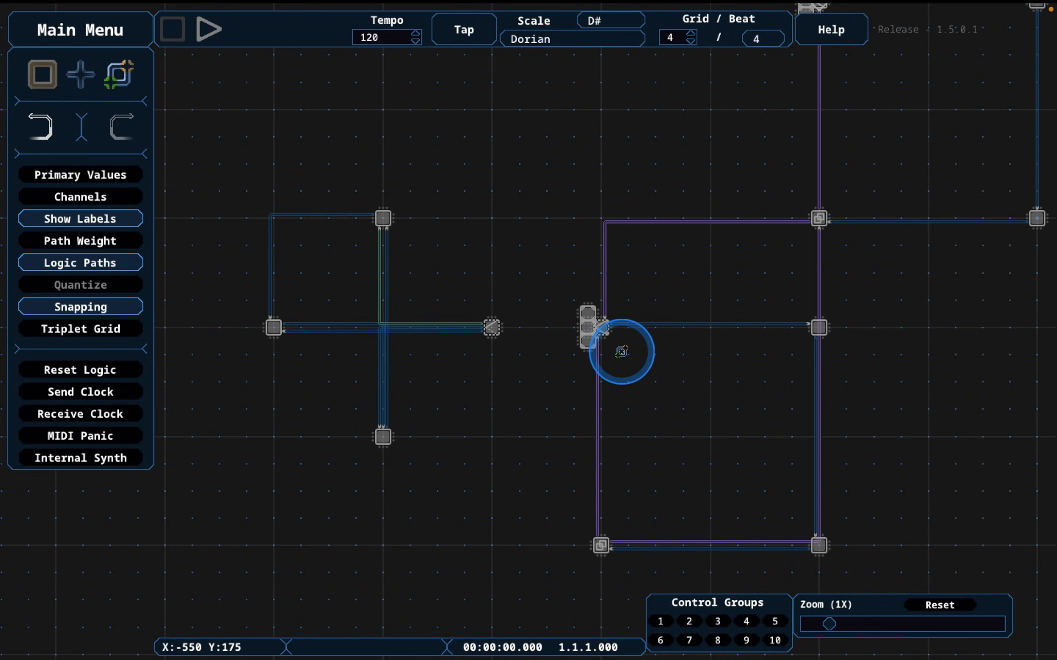
left_click_drag(586, 325, 490, 326)
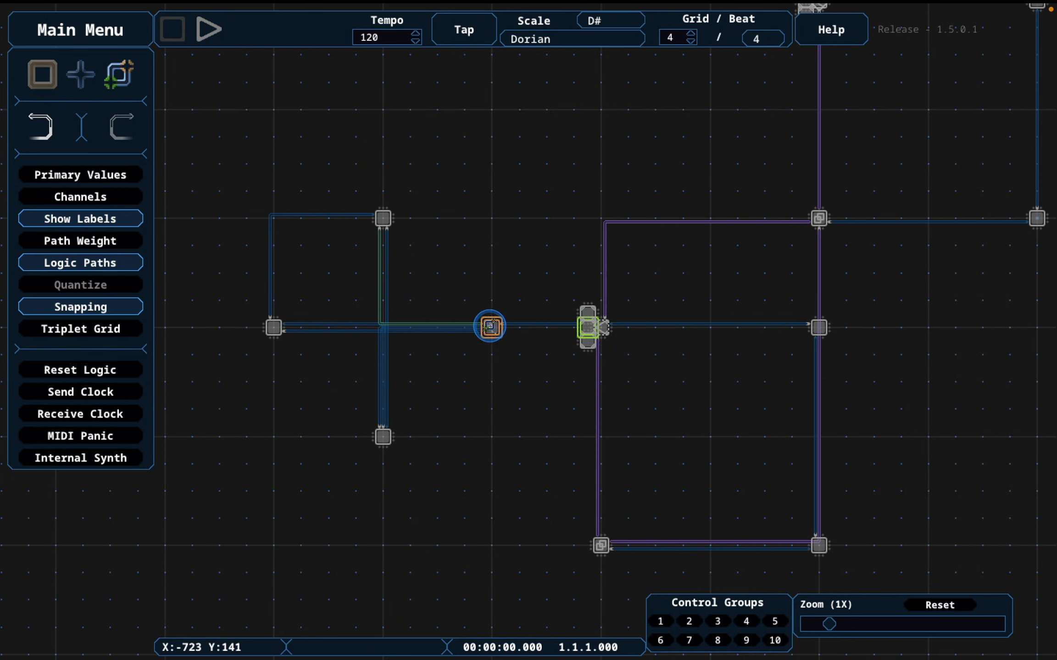
key("space")
left_click_drag(568, 272, 495, 297)
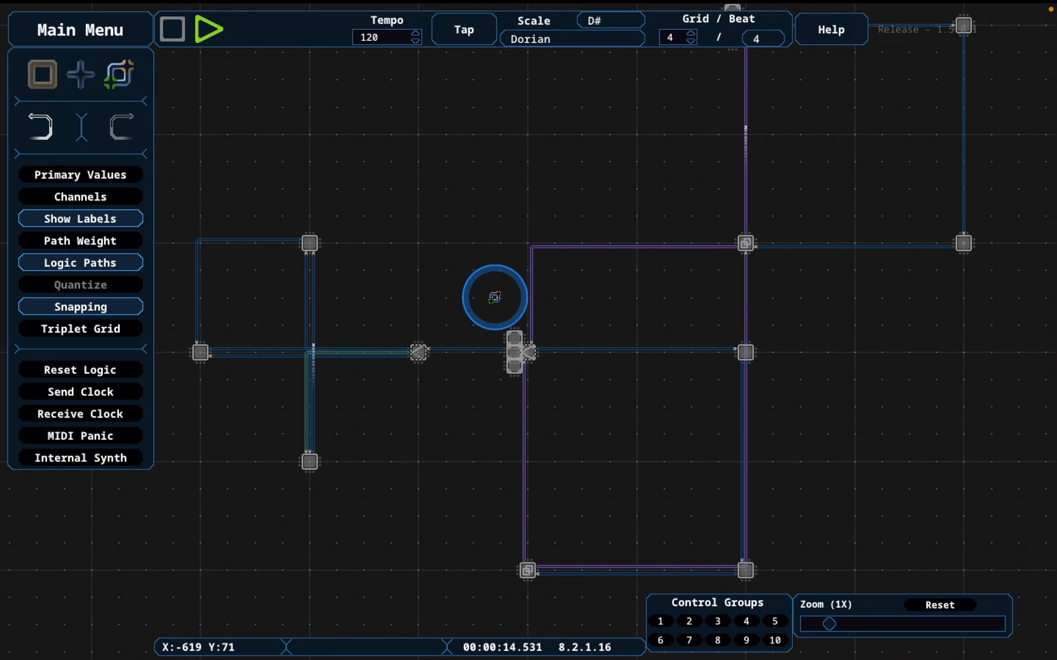
key("space")
Set the cluster's three outer notes to note 84 and force them to use the global scale
key("w")
key("q")
left_click_drag(340, 234, 194, 479)
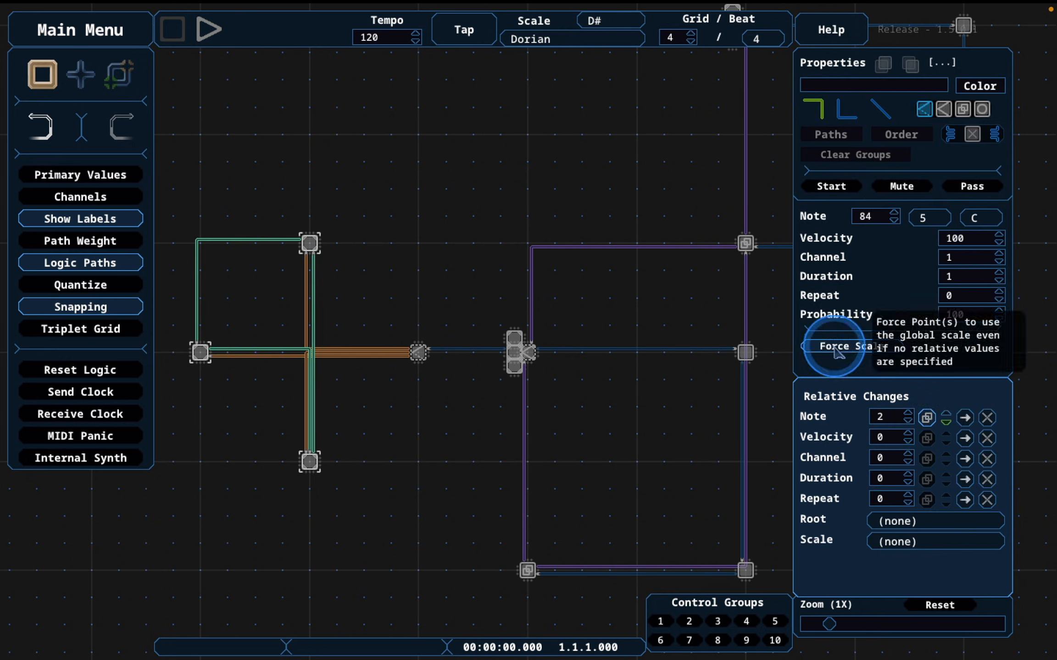
left_click(833, 346)
left_click(367, 305)
Link the cluster's top note to its muted entry note and make the three outer notes choose their paths at random
key("e")
left_click(310, 244)
left_click_drag(327, 264, 416, 349)
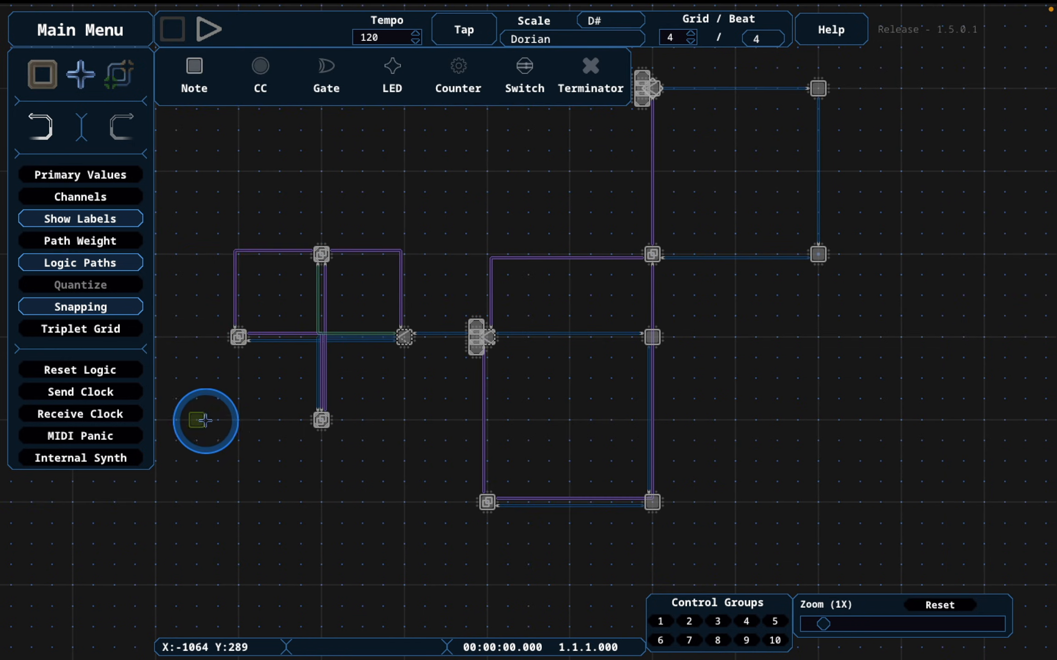
Place a new note at the cluster's lower-left corner and link the cluster's three outer notes to it
left_click(205, 421)
key("e")
left_click_drag(320, 419, 198, 418)
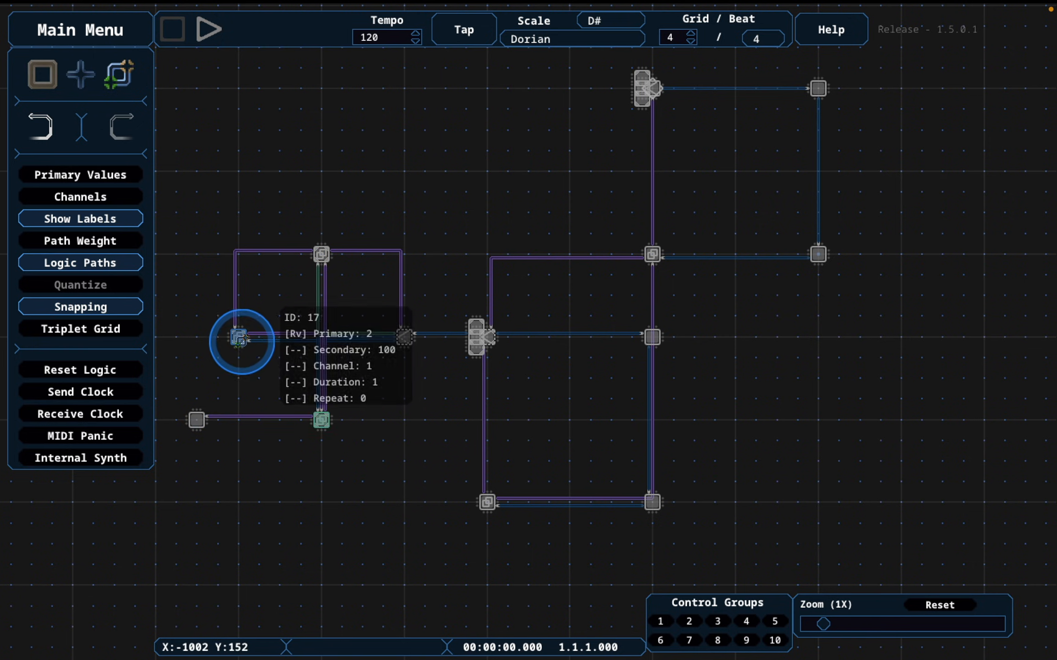
left_click_drag(235, 337, 200, 417)
left_click_drag(322, 254, 197, 416)
Mute the note at the cluster's lower-left corner and audition the extended patch
key("q")
left_click(198, 422)
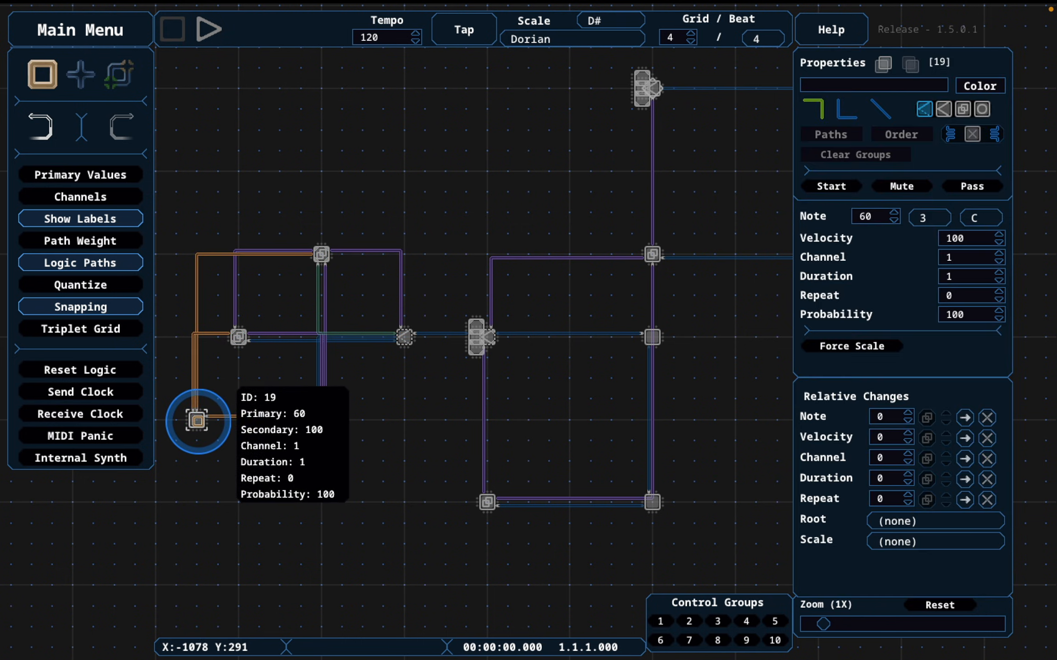
left_click(901, 186)
left_click(558, 161)
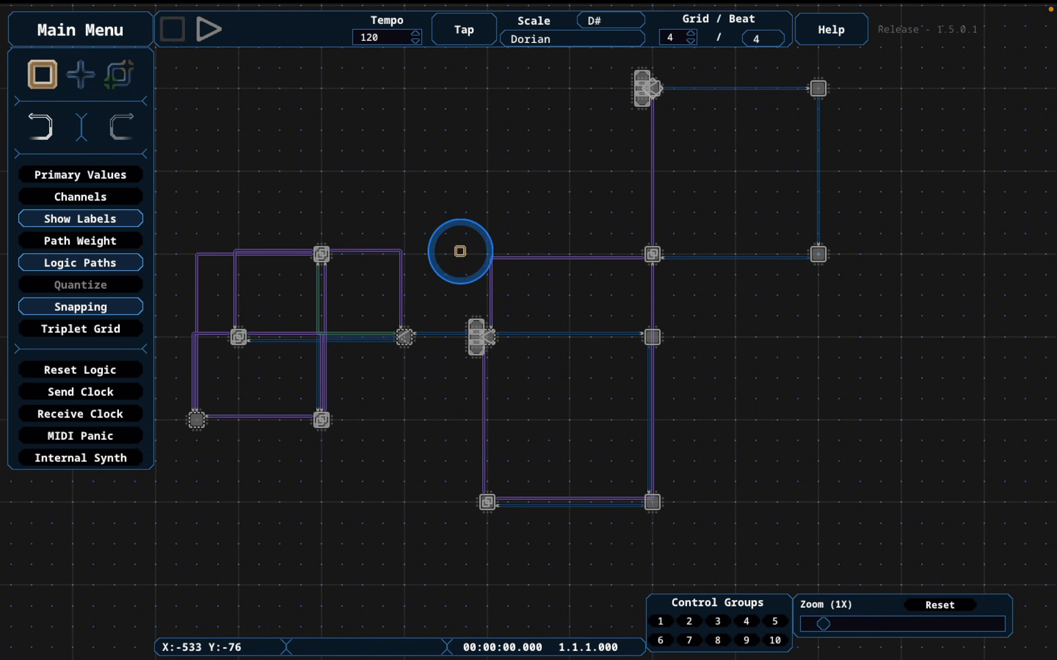
mouse_move(405, 336)
left_click_drag(405, 336, 401, 271)
left_click(796, 488)
key("space")
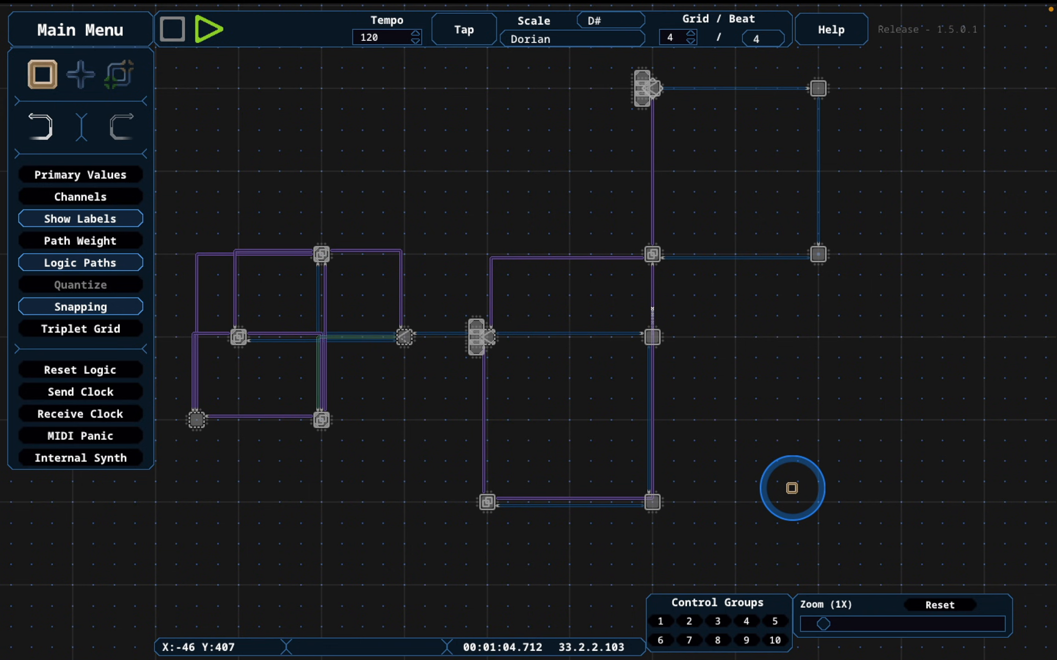
left_click_drag(420, 512, 547, 286)
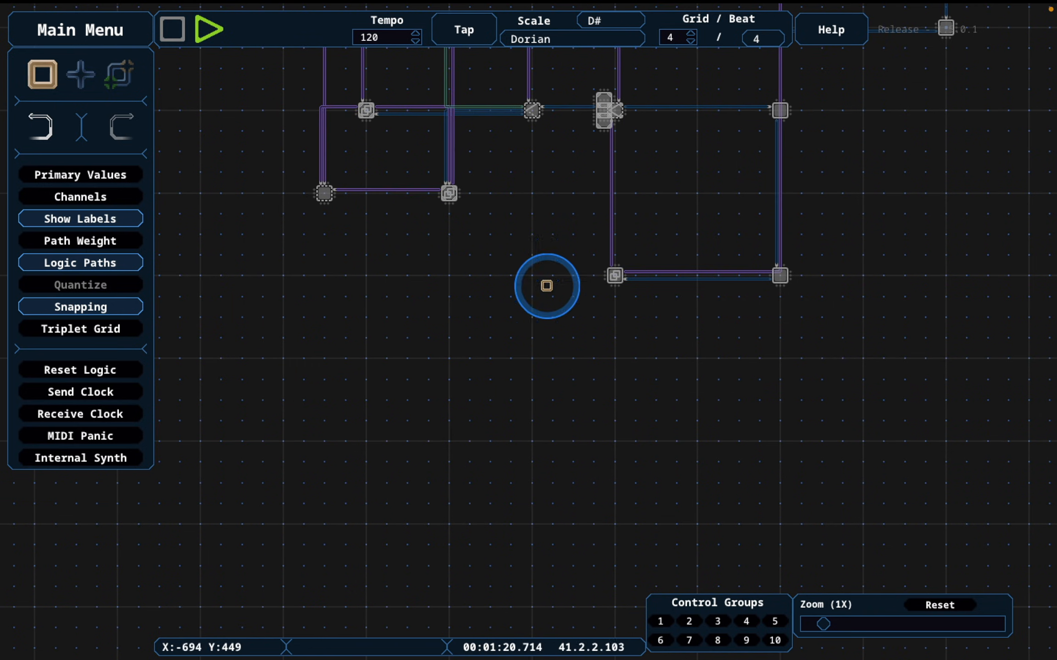
Set the tempo to 80
left_click(386, 38)
key("BackSpace")
key("BackSpace")
key("BackSpace")
type("80")
key("Return")
Switch to Ableton Live, lengthen the amp envelope release of Meld's engine A to about 32.7 s, and return to Midinous
left_click_drag(571, 167, 465, 394)
key("ctrl+Right")
left_click_drag(255, 507, 366, 573)
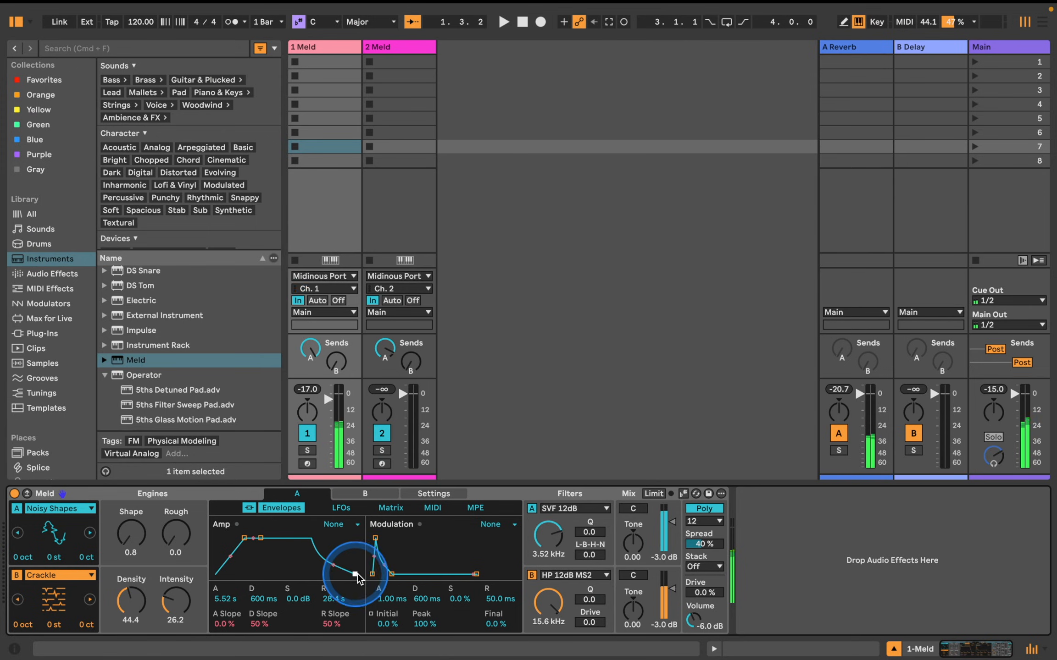
key("ctrl+Left")
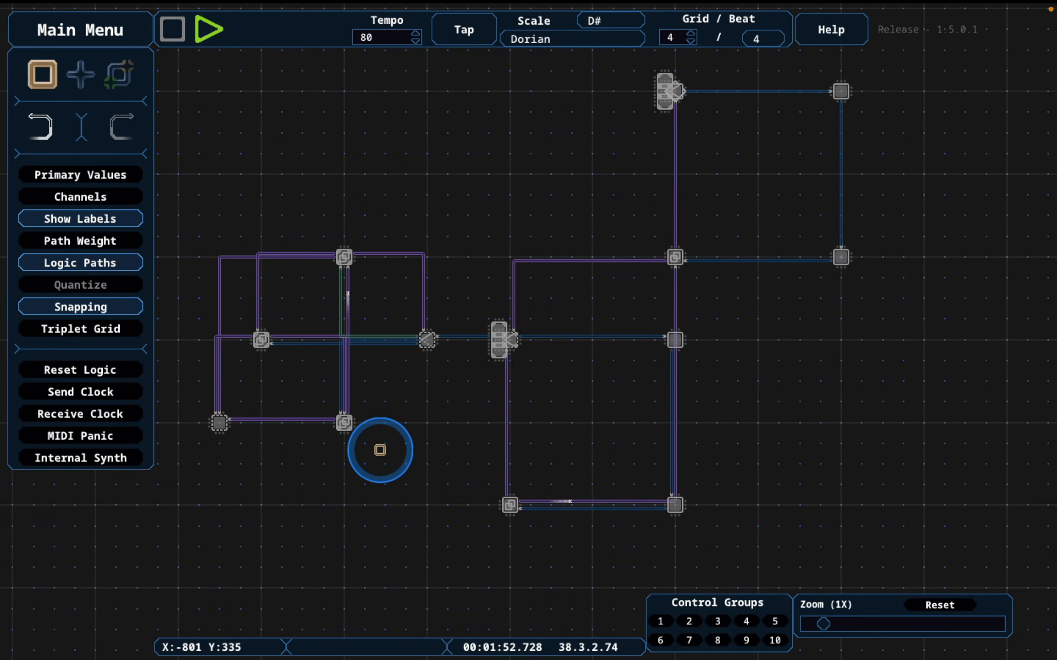
Move the original loop down and left so its lower-left note sits beside the copied loop's upper-right note
left_click_drag(483, 520, 466, 551)
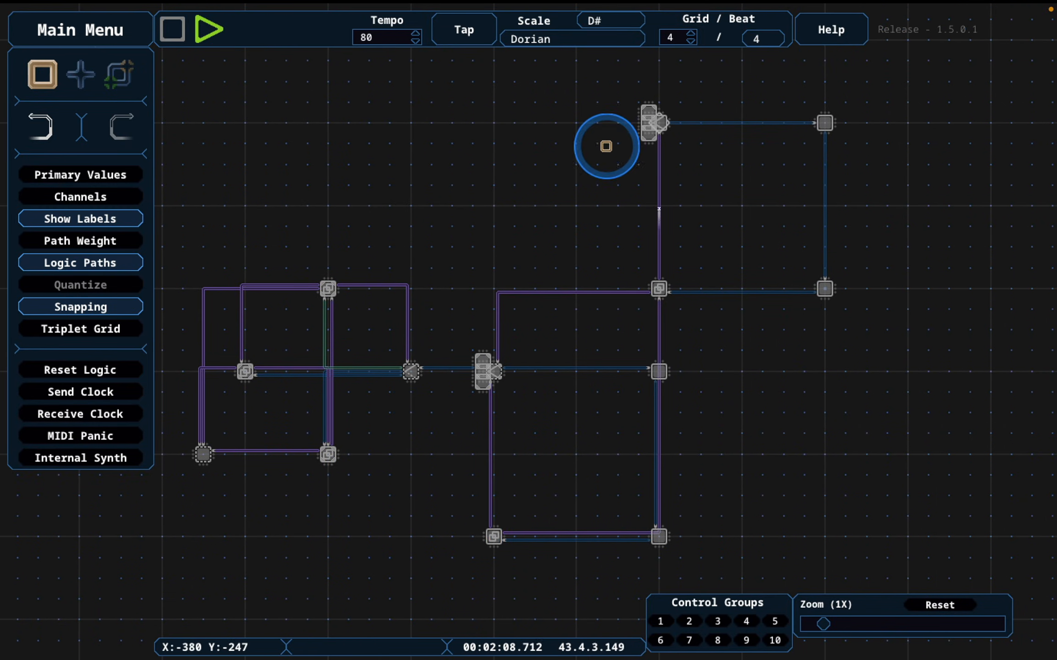
left_click_drag(593, 90, 857, 317)
left_click_drag(779, 215, 606, 376)
left_click_drag(651, 454, 680, 532)
left_click(596, 441)
scroll(587, 339, "down", 1)
left_click_drag(584, 328, 688, 202)
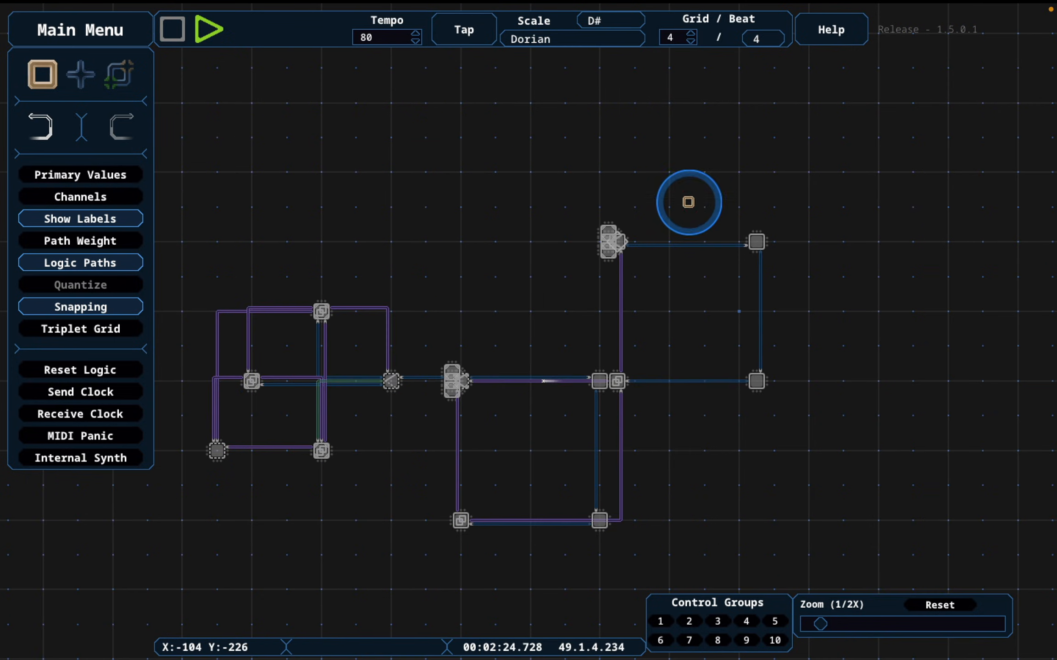
left_click_drag(597, 177, 767, 162)
left_click_drag(517, 264, 410, 477)
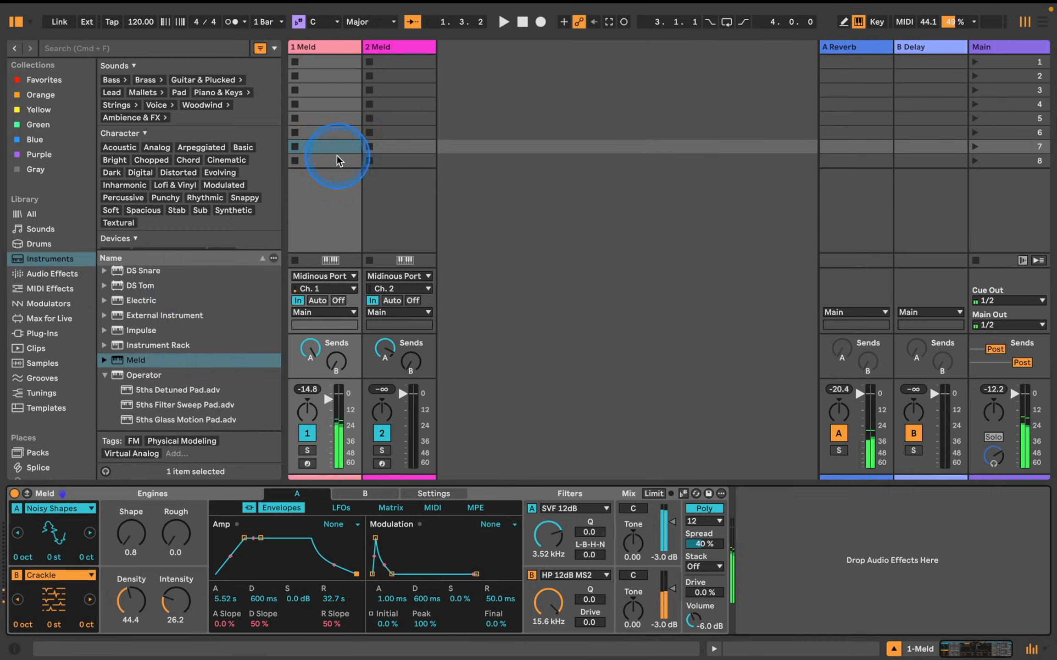
Add an EQ Eight followed by a Glue Compressor to the first Meld track
left_click(52, 274)
left_click(151, 92)
double_click(142, 246)
left_click(121, 92)
double_click(159, 276)
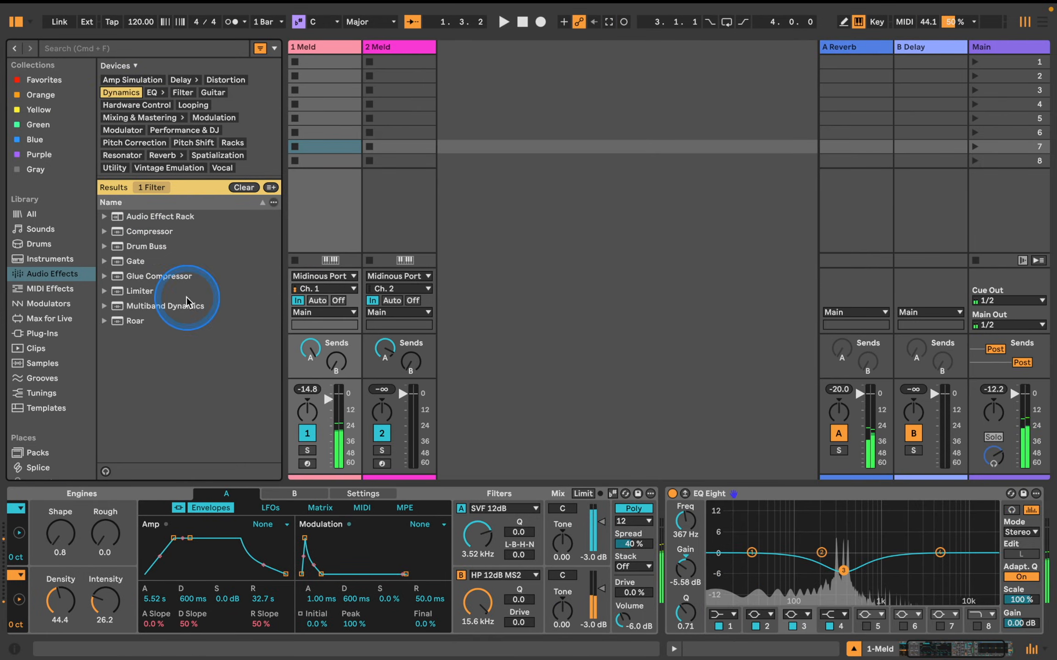
left_click(967, 579)
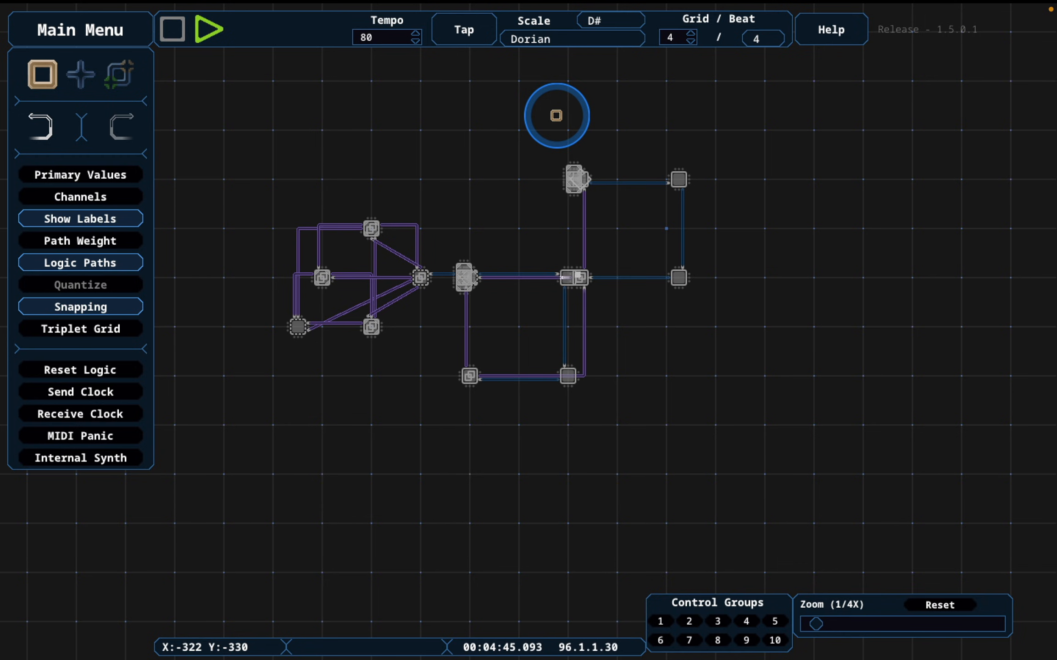
left_click_drag(445, 114, 679, 144)
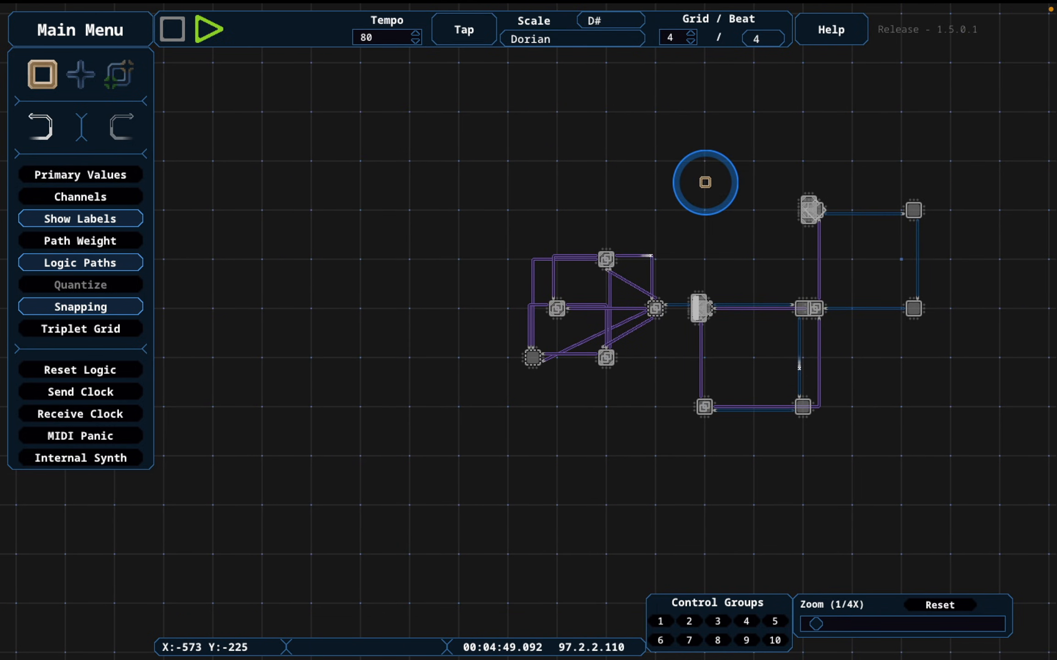
Place a note above the chord clusters, label it "Chord gen + Random Notes" and mute it
key("w")
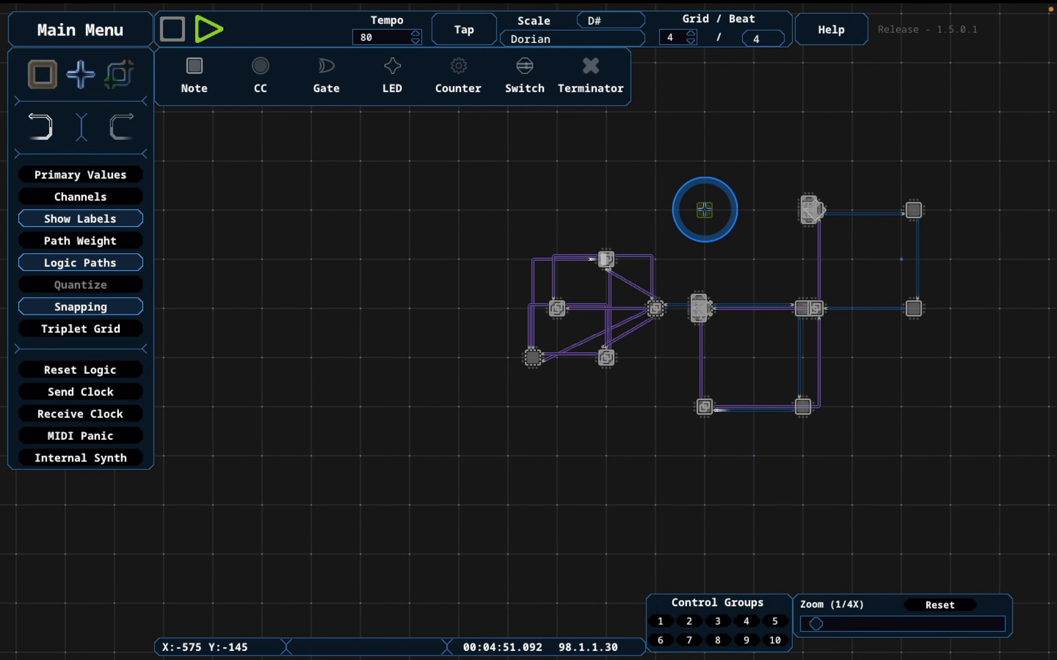
left_click(705, 209)
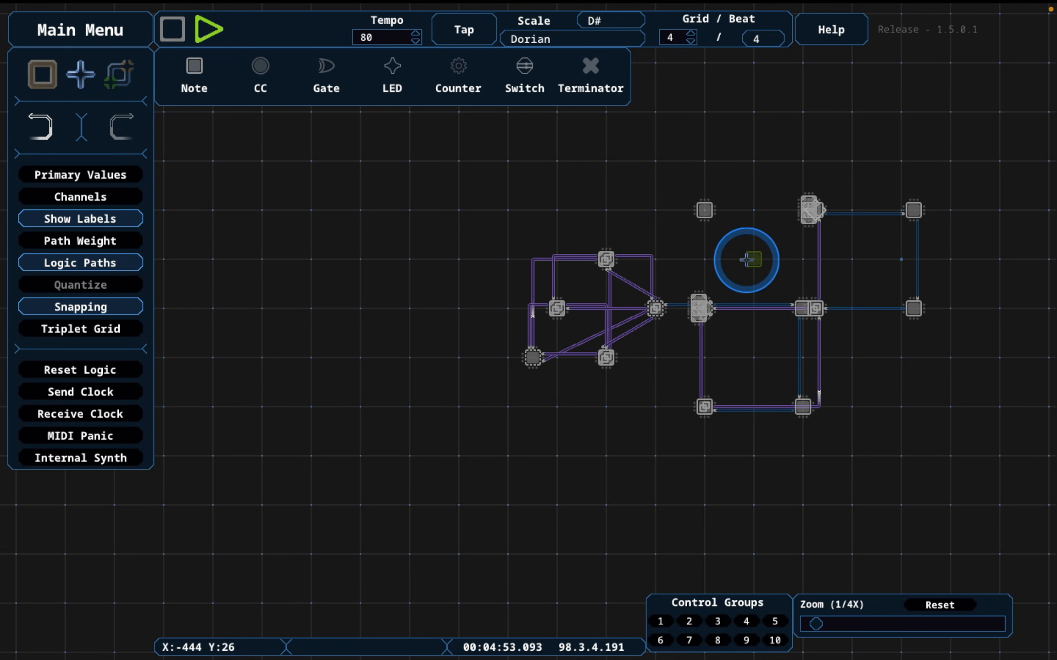
key("q")
left_click(706, 209)
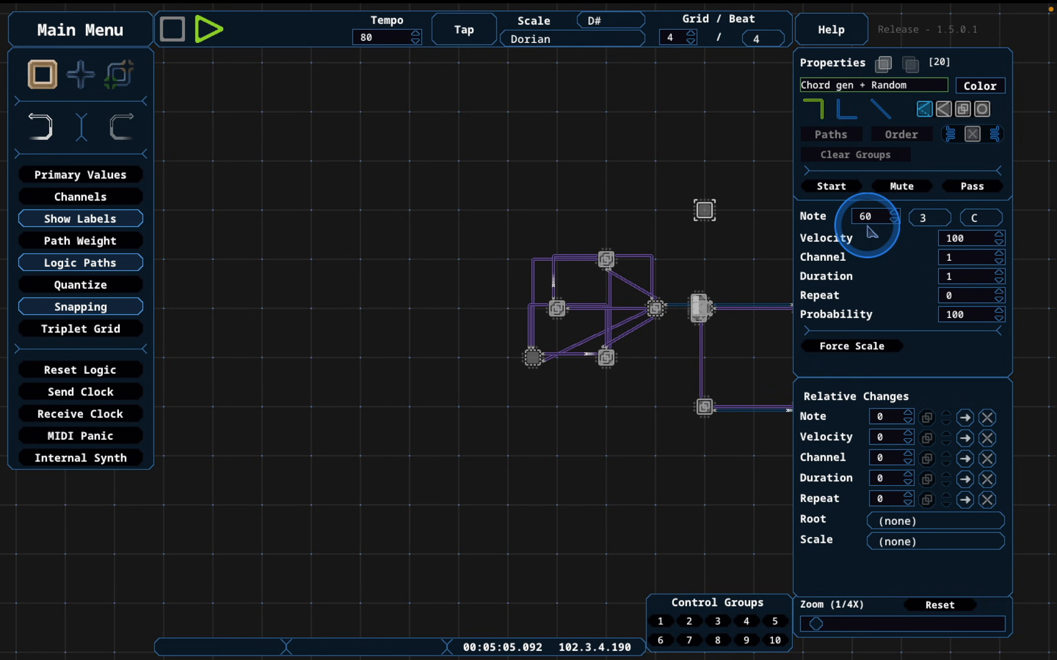
type("s")
left_click(885, 189)
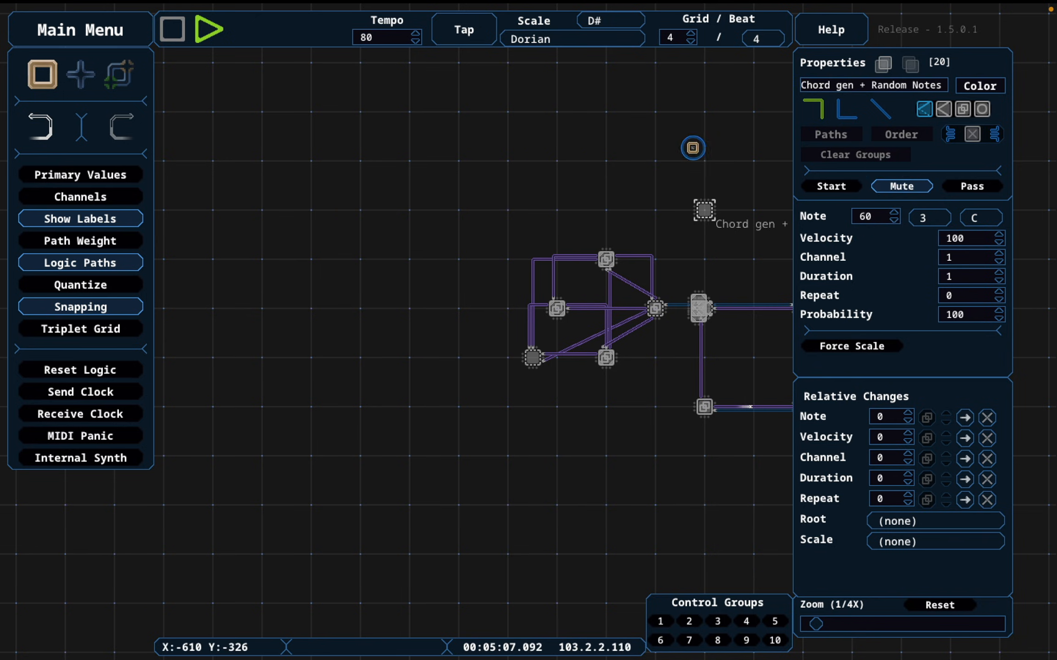
Move the muted label note left so it sits directly above the leftmost chord cluster
left_click(693, 147)
left_click_drag(705, 209, 621, 192)
left_click(711, 147)
mouse_move(711, 146)
left_mouse_down()
mouse_move(578, 116)
mouse_move(607, 146)
mouse_move(842, 116)
left_mouse_up()
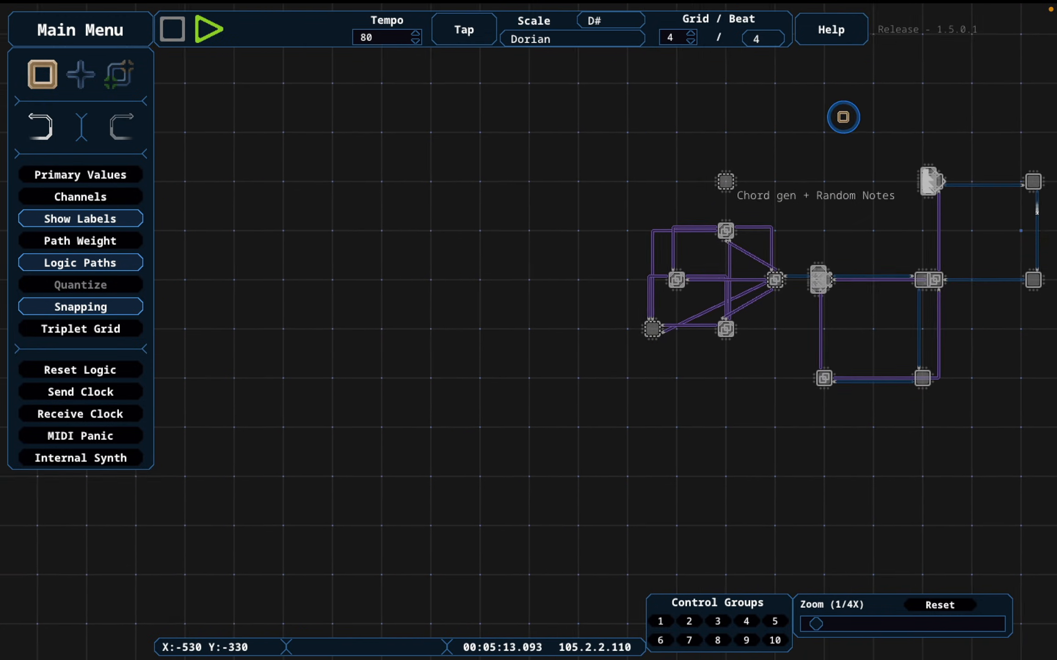
Place six notes in a stepped outline in the empty area left of the chord clusters
mouse_move(632, 106)
left_mouse_down()
mouse_move(660, 142)
mouse_move(714, 164)
left_mouse_up()
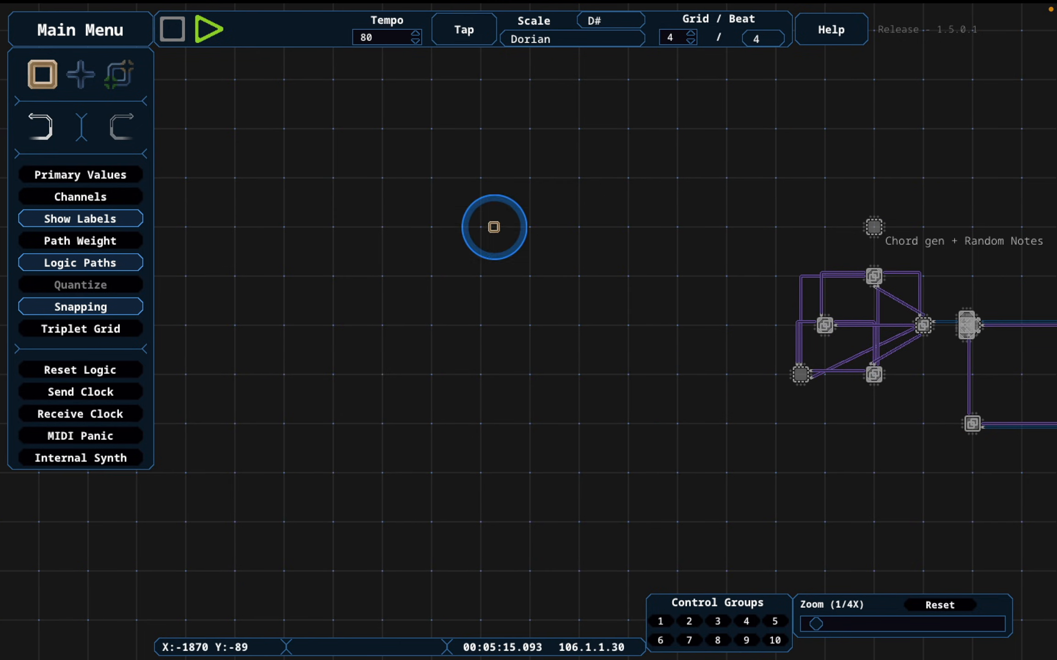
left_click(81, 74)
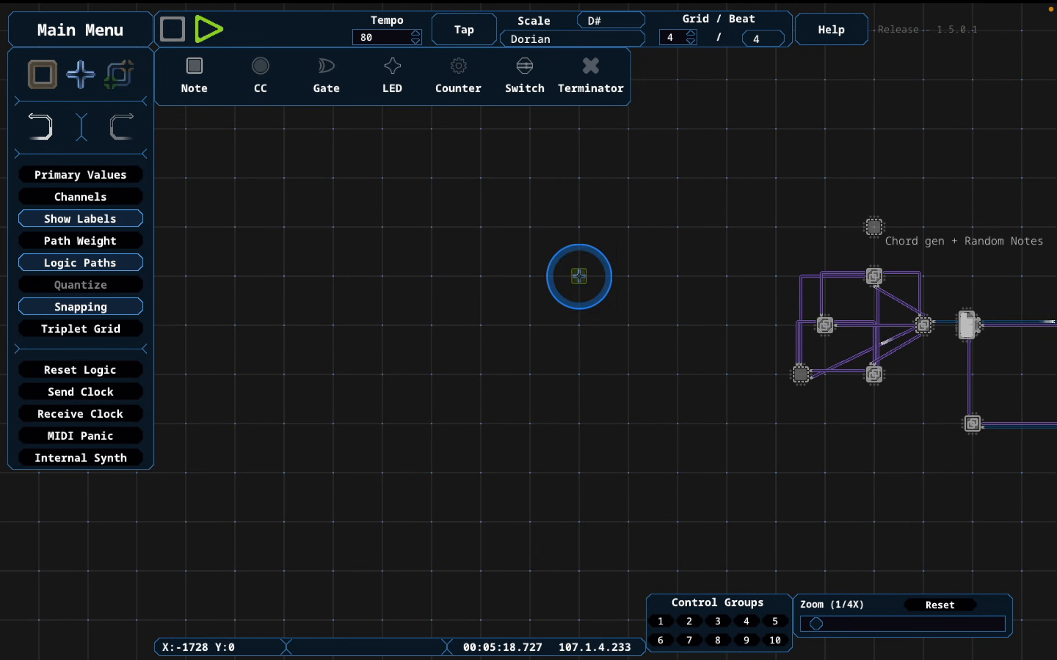
left_click(579, 276)
left_click(579, 325)
left_click(431, 325)
left_click(431, 277)
left_click(431, 227)
left_click(480, 178)
Link the six new notes with paths into a closed clockwise loop
left_click(119, 74)
left_click(578, 276)
left_click(431, 227)
left_click(480, 178)
left_click(579, 276)
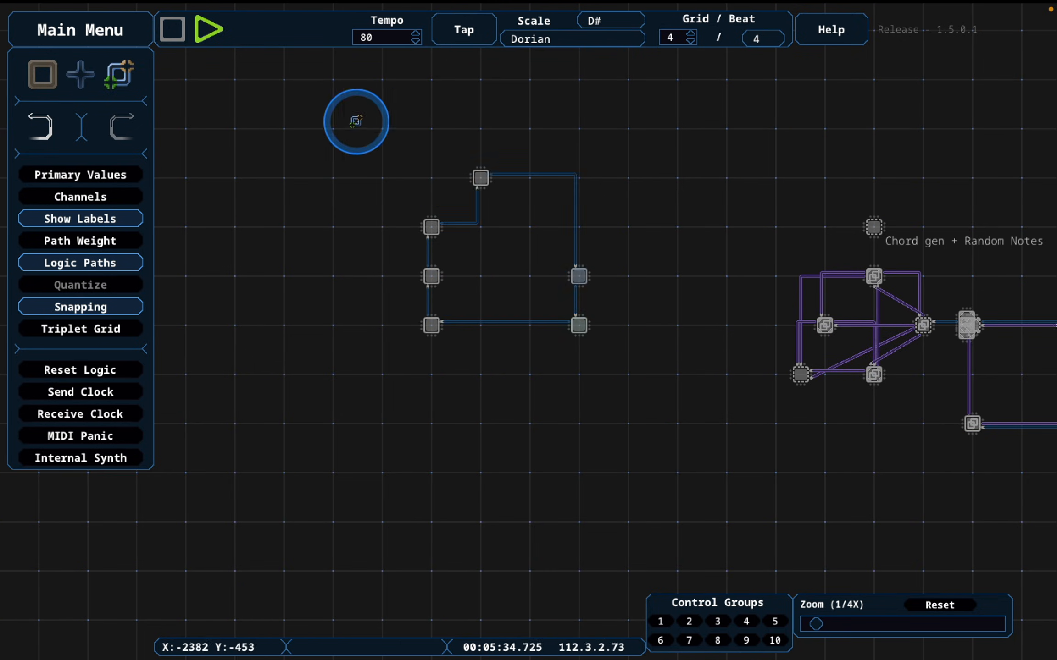
Set all six notes of the new loop to channel 2 with a relative note change of 7
left_click(42, 74)
left_click_drag(332, 117, 584, 343)
left_click(998, 254)
left_click(908, 415)
left_click(908, 415)
left_click(908, 414)
left_click(738, 306)
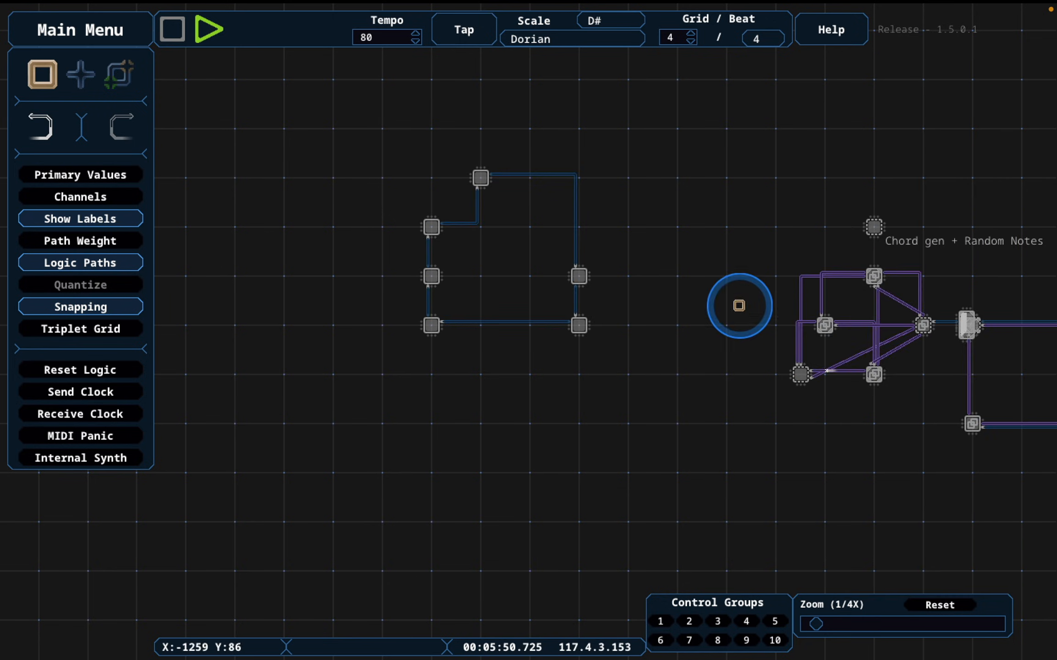
Make the upper note on the six-note loop's right side the start point and restart playback
left_click(579, 277)
left_click(831, 187)
left_click(738, 215)
key("space")
key("space")
Set the duration of all notes in the six-note loop to 50
left_click_drag(397, 154, 596, 343)
left_click(998, 273)
double_click(966, 277)
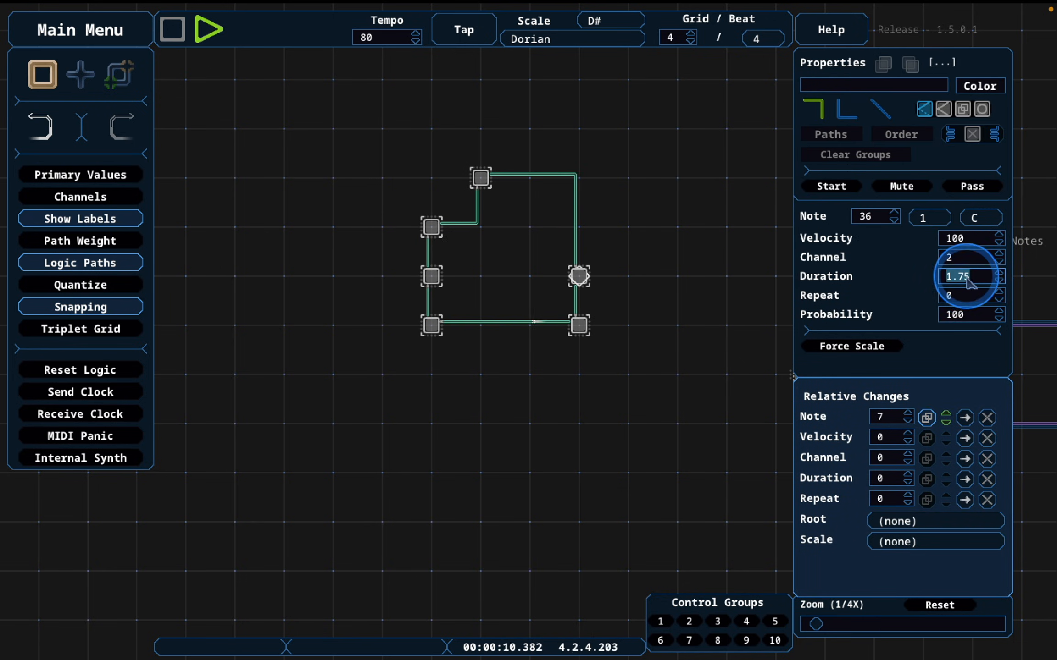
type("50")
left_click(741, 220)
left_click_drag(752, 231, 561, 241)
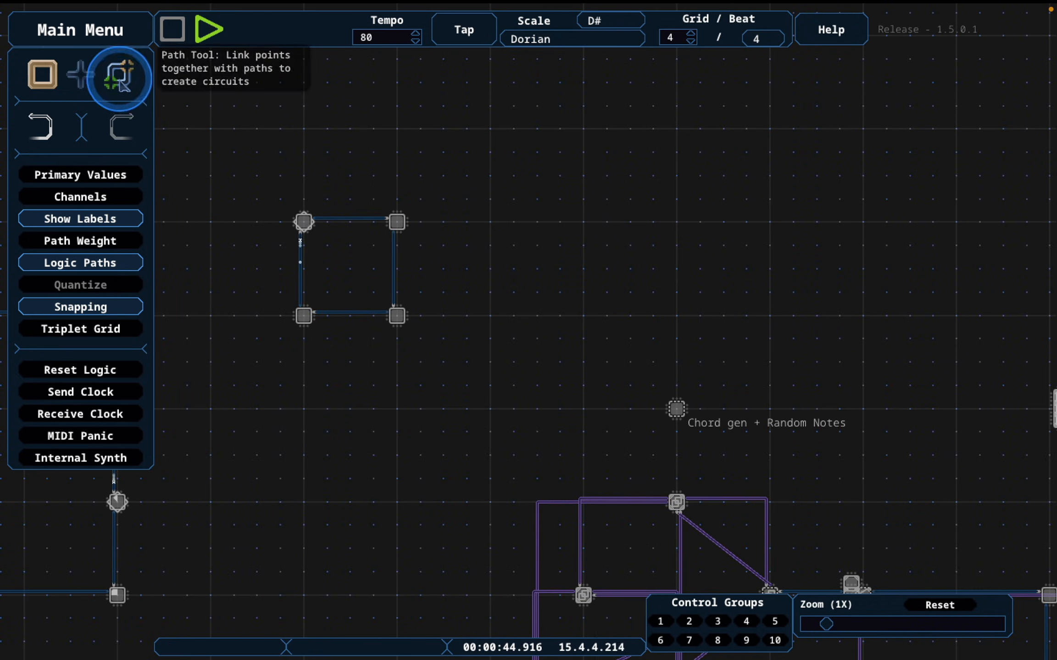
Place four notes in a square directly right of the existing square loop, matching its size
left_click(119, 75)
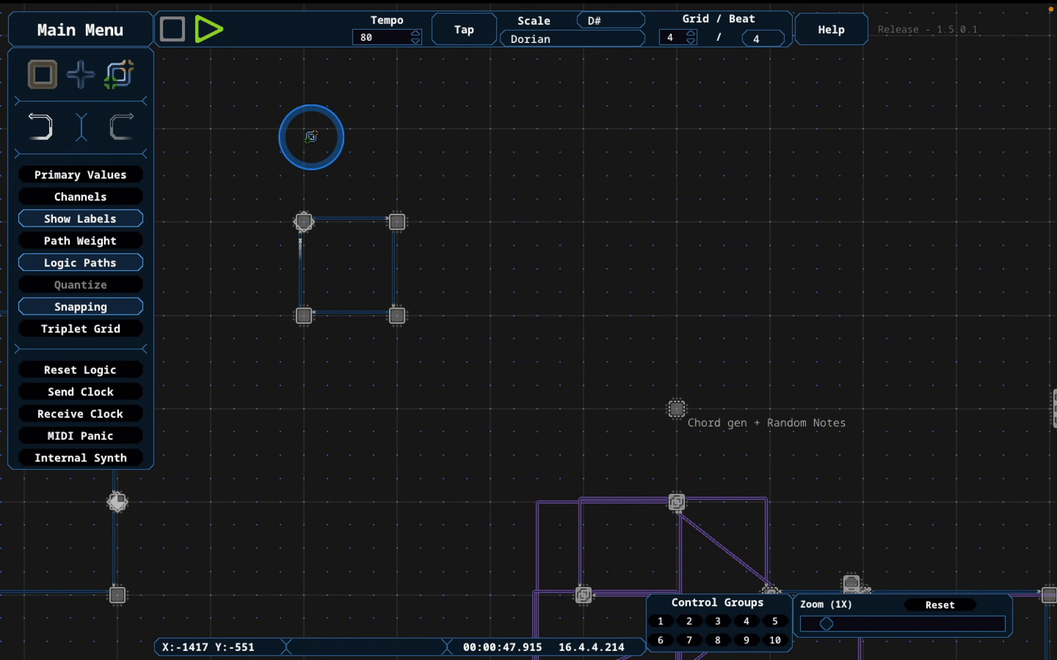
key("n")
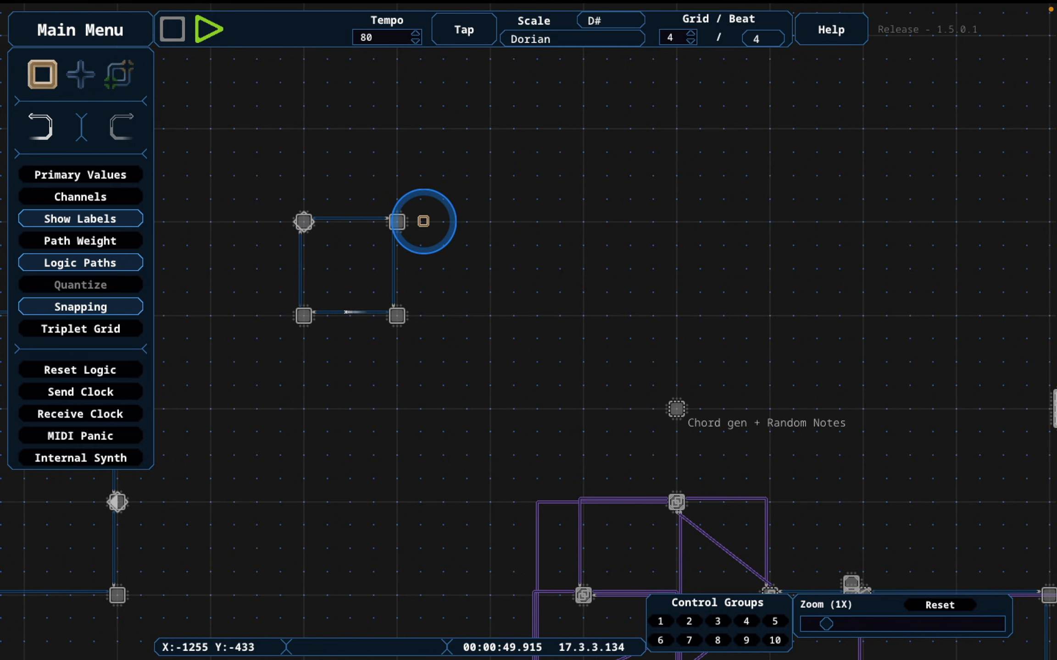
key("n")
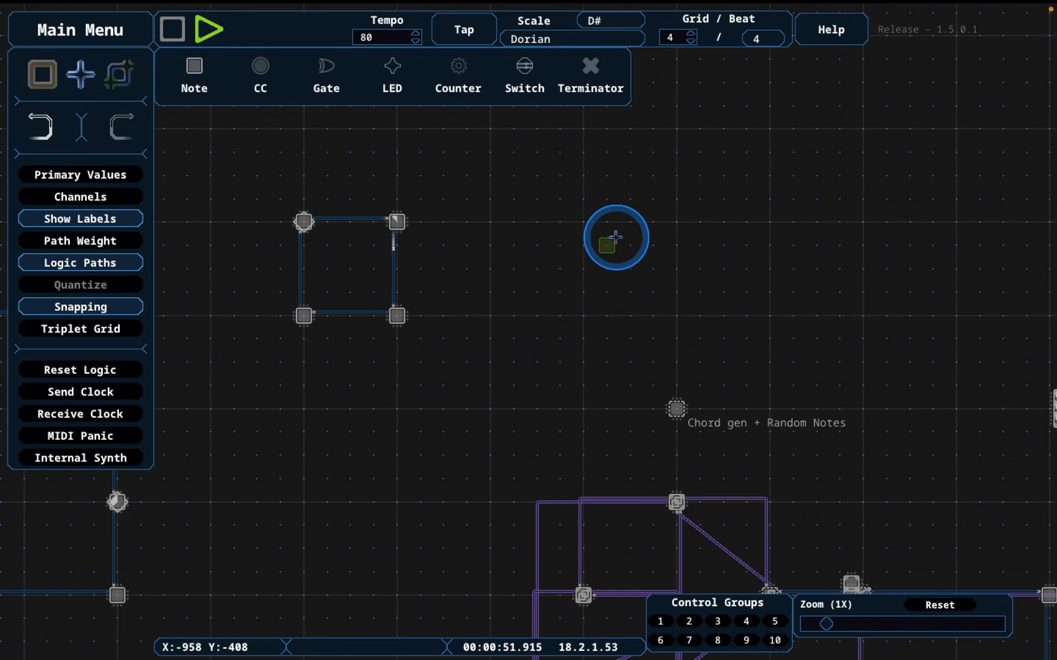
left_click(591, 225)
left_click(590, 308)
left_click(495, 312)
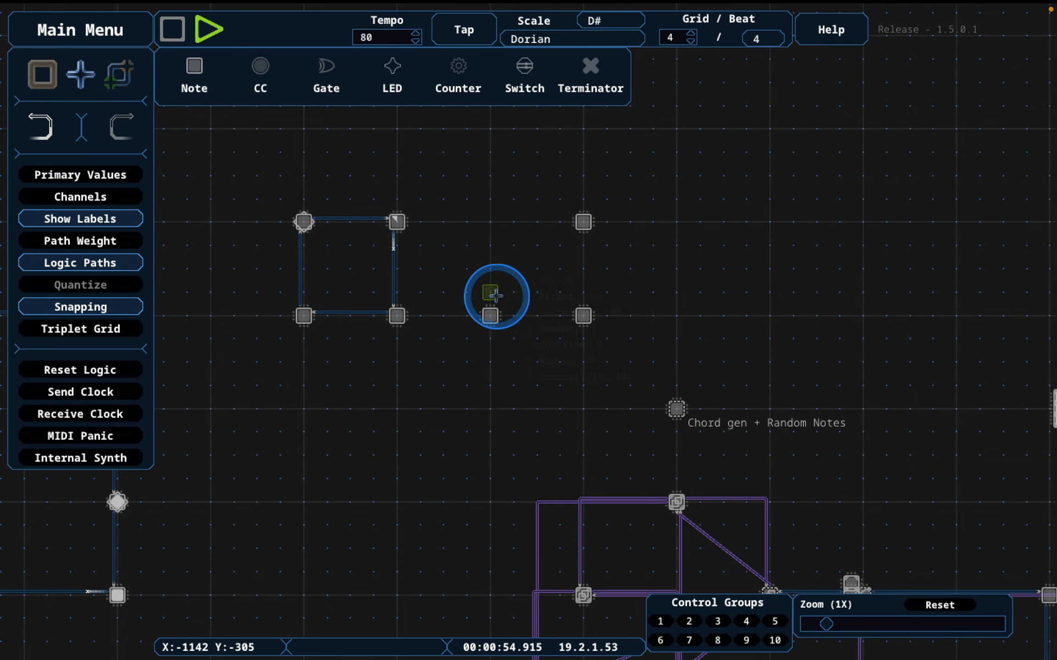
left_click(497, 229)
Link the four new notes with paths into a closed clockwise square loop
key("q")
key("e")
left_click_drag(492, 224, 583, 316)
left_click_drag(583, 316, 492, 221)
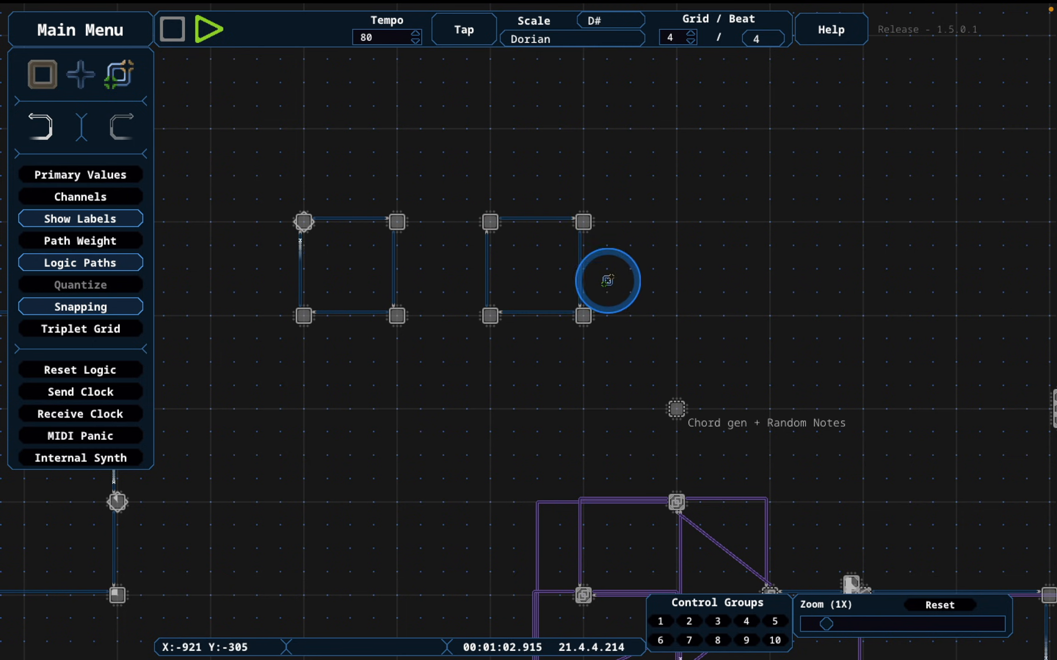
Make the second square loop's upper-left note the start point and mute its upper-left and lower-right notes
key("q")
left_click(490, 222)
left_click(832, 186)
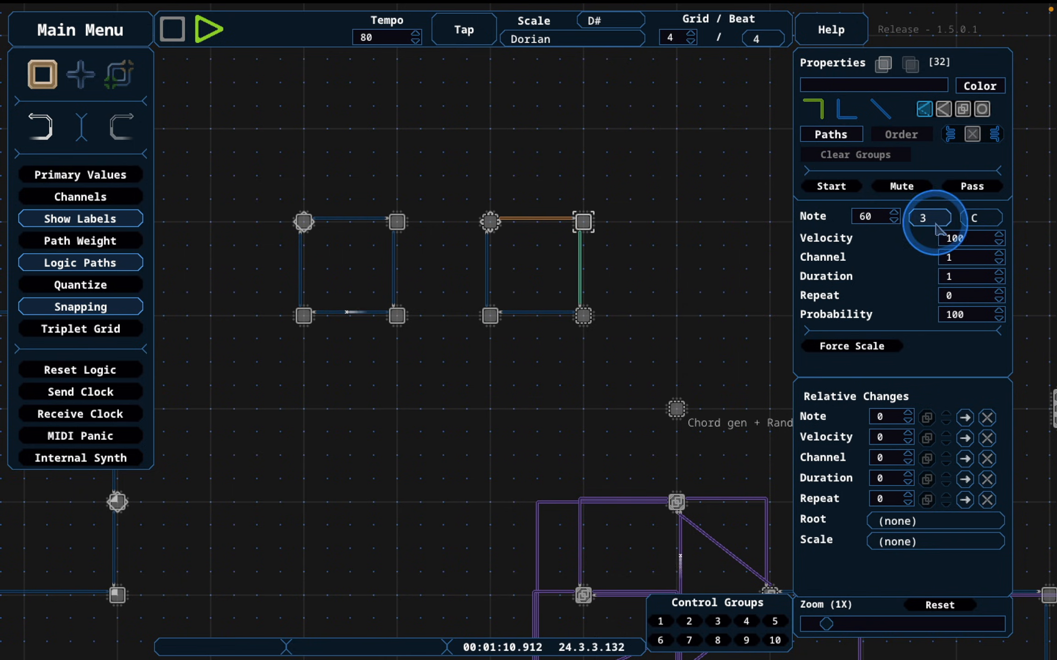
Change the note name and octave of all four notes in the second square loop
left_click_drag(467, 205, 615, 355)
left_click(951, 187)
left_click(931, 218)
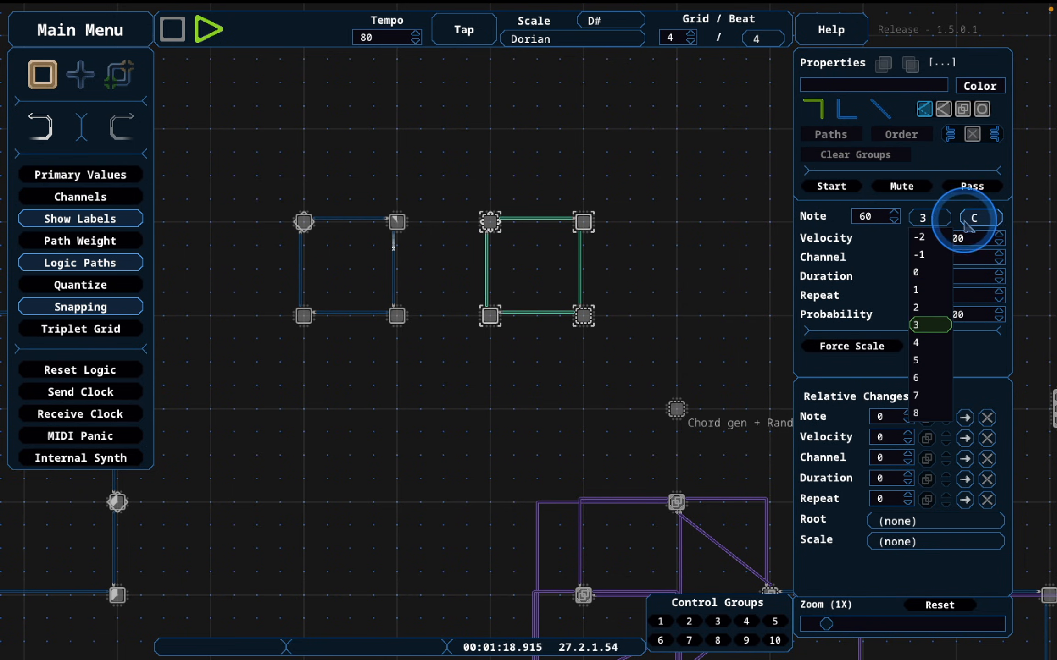
left_click(968, 217)
left_click(970, 272)
left_click(925, 217)
left_click(929, 285)
left_click(642, 181)
Restart playback from the beginning to check both square loops running in sync with the whole patch
key("space")
key("space")
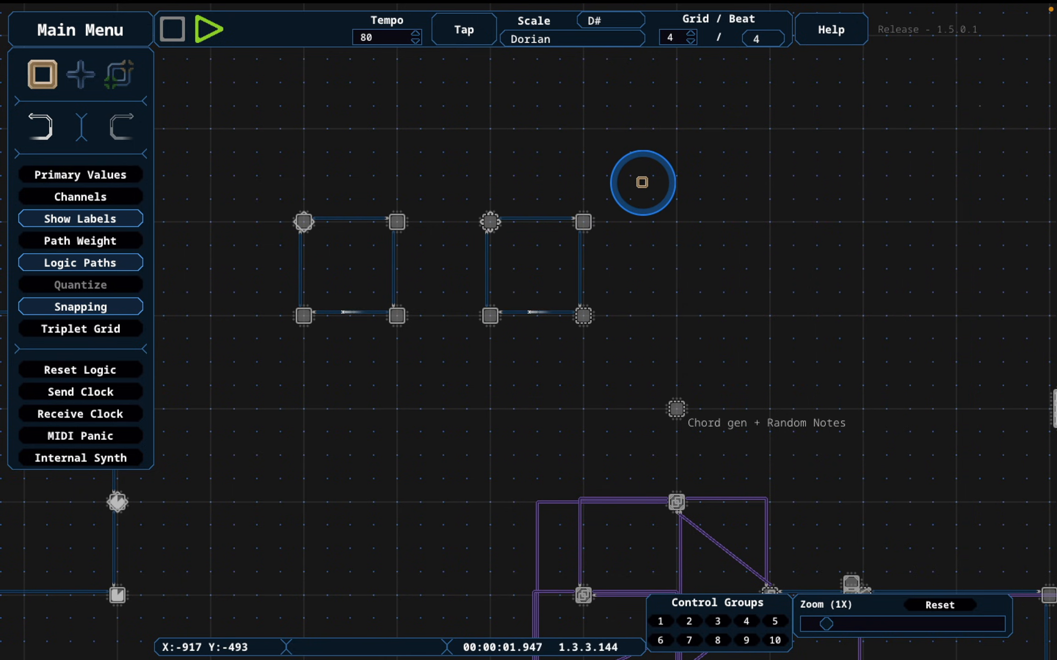
key("space")
left_click_drag(471, 189, 628, 333)
left_click(675, 191)
key("space")
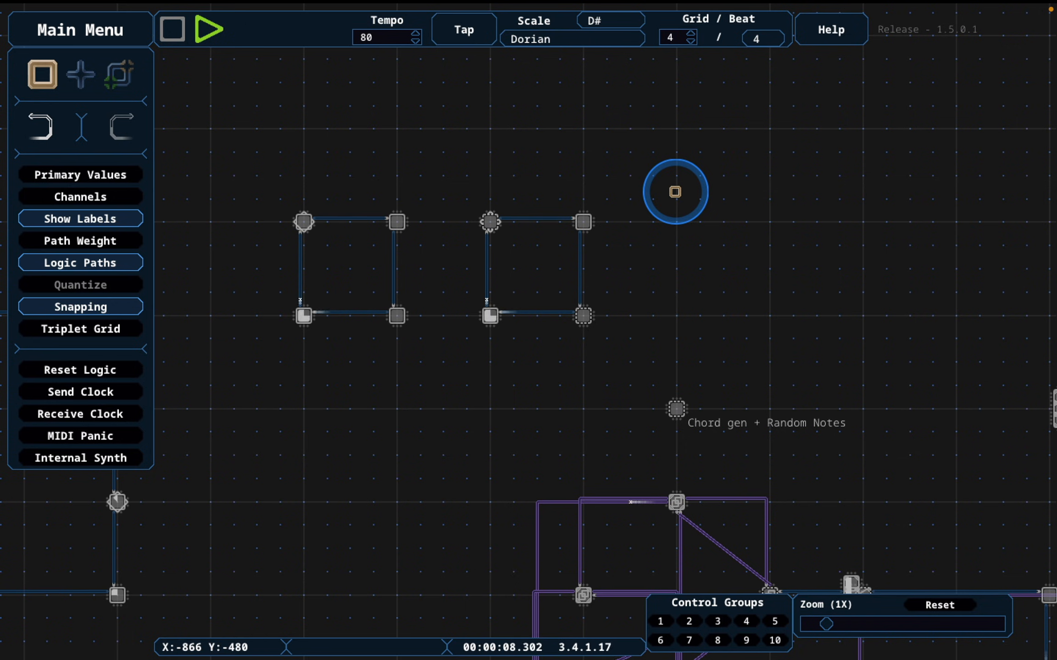
scroll(675, 192, "down", 4)
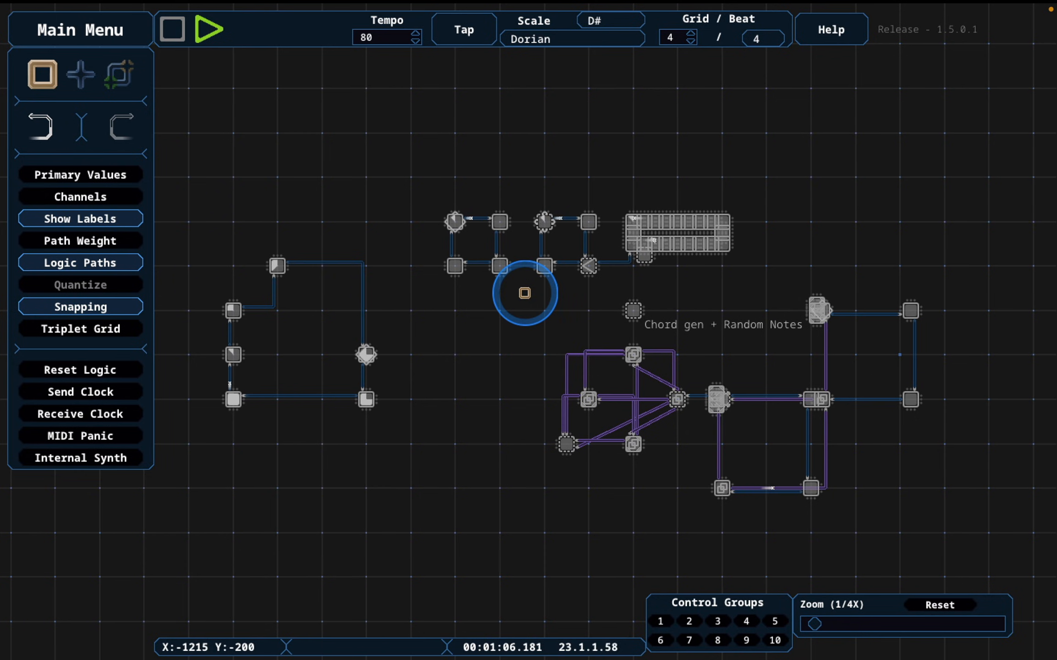
scroll(390, 199, "up", 2)
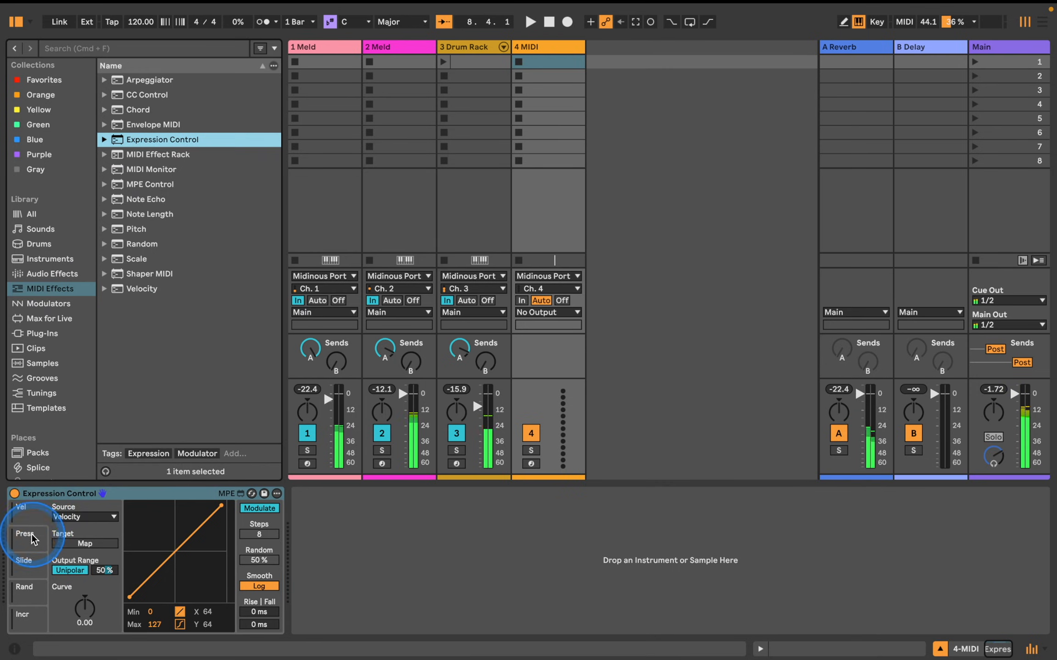
In Ableton Live, set the Expression Control source to Modwheel in Remote mode and map it to the Main track's Auto Filter on/off switch
left_click(85, 517)
left_click(83, 546)
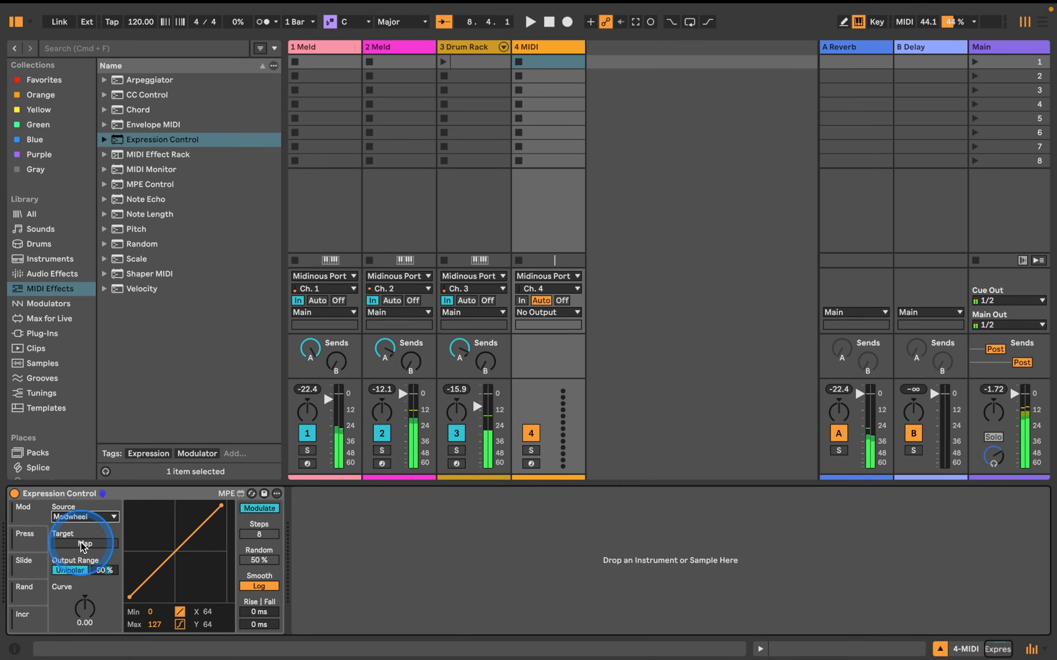
left_click(257, 508)
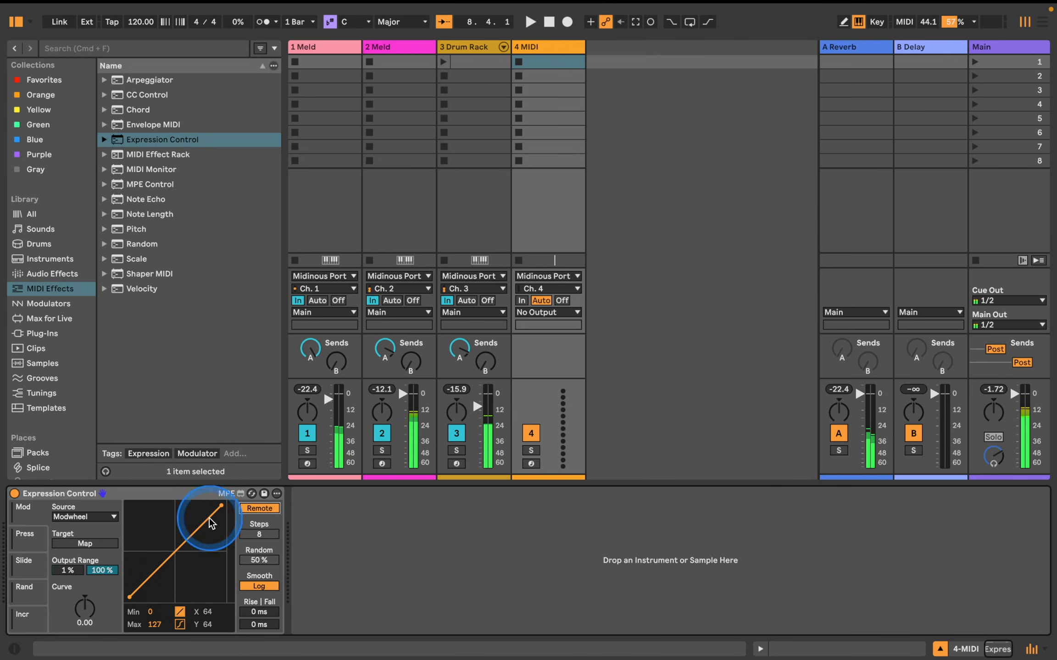
left_click(993, 47)
left_click(253, 494)
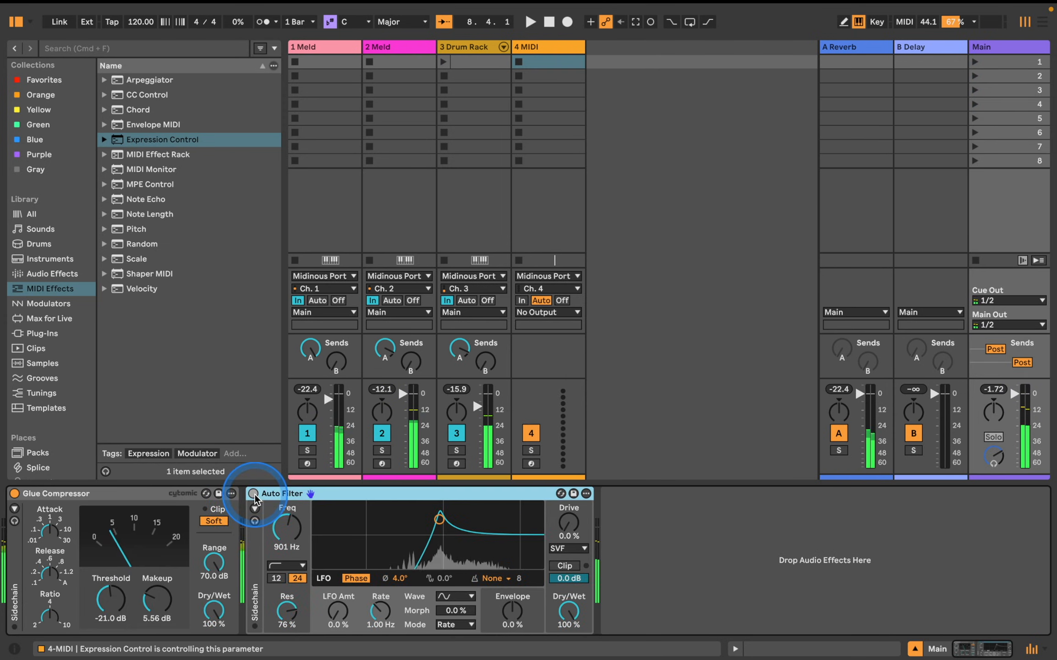
Invert the Expression Control's output range on the fourth MIDI track by lowering its maximum and raising its minimum
left_click(547, 47)
left_click(132, 377)
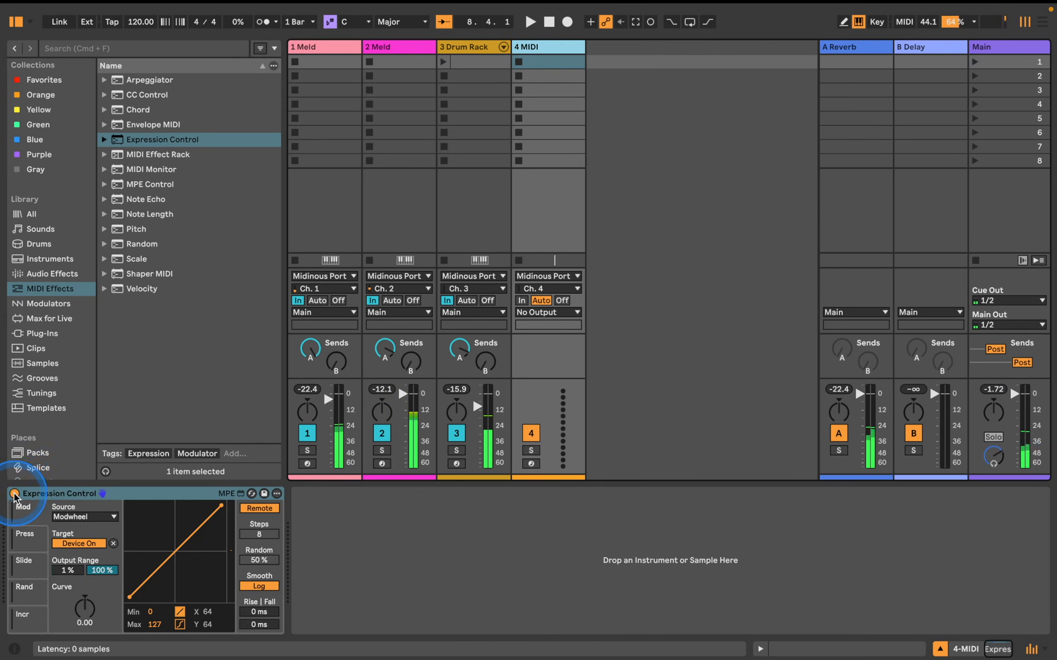
left_click(119, 545)
left_click_drag(102, 570, 102, 635)
left_click_drag(66, 570, 102, 459)
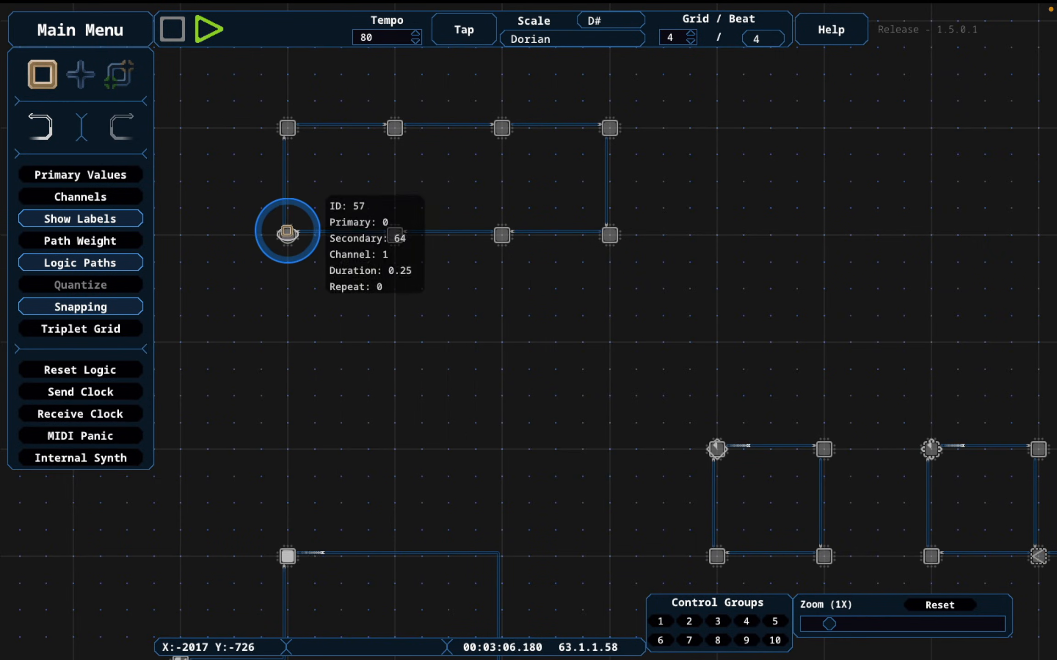
Return to Midinous and set the eight-point loop's lower-left CC point to Param # 1 and Amount 100
left_click(287, 235)
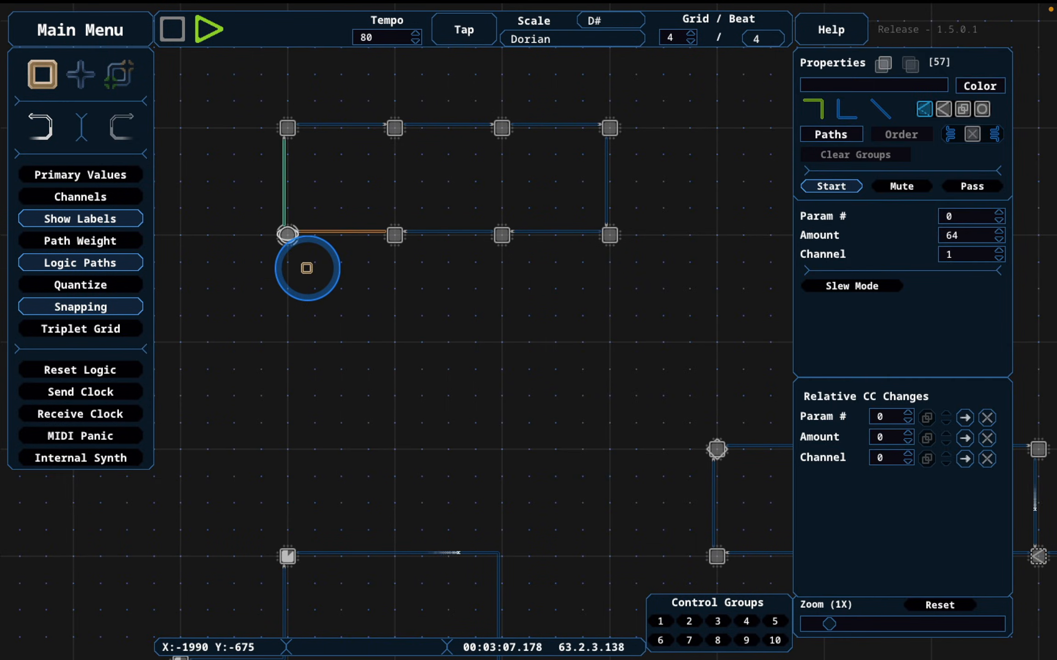
left_click(972, 239)
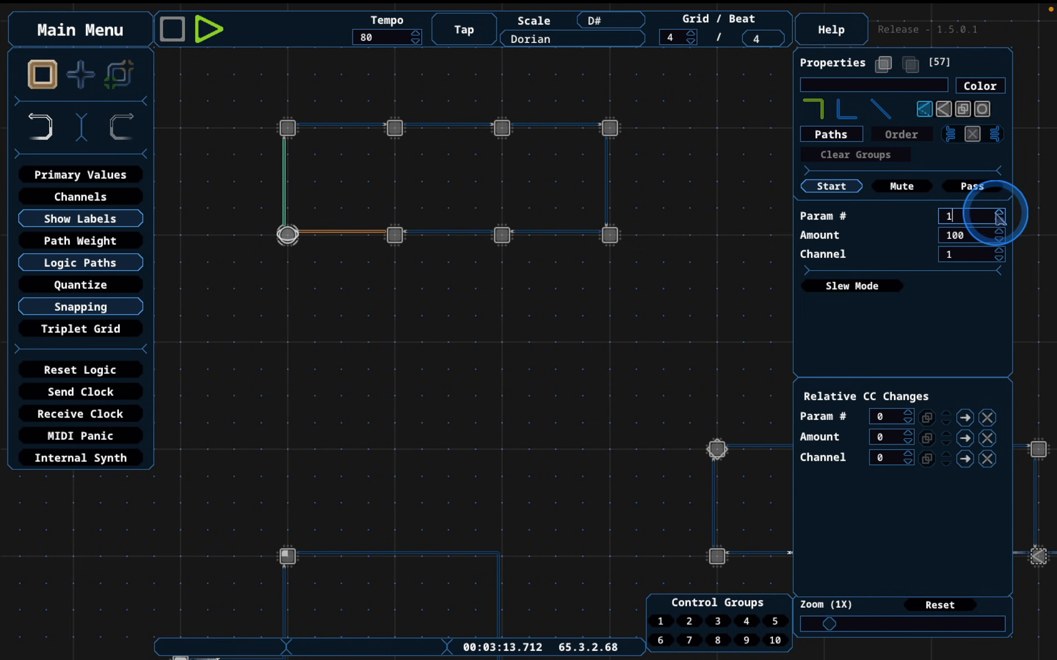
left_click(706, 267)
left_click(287, 234)
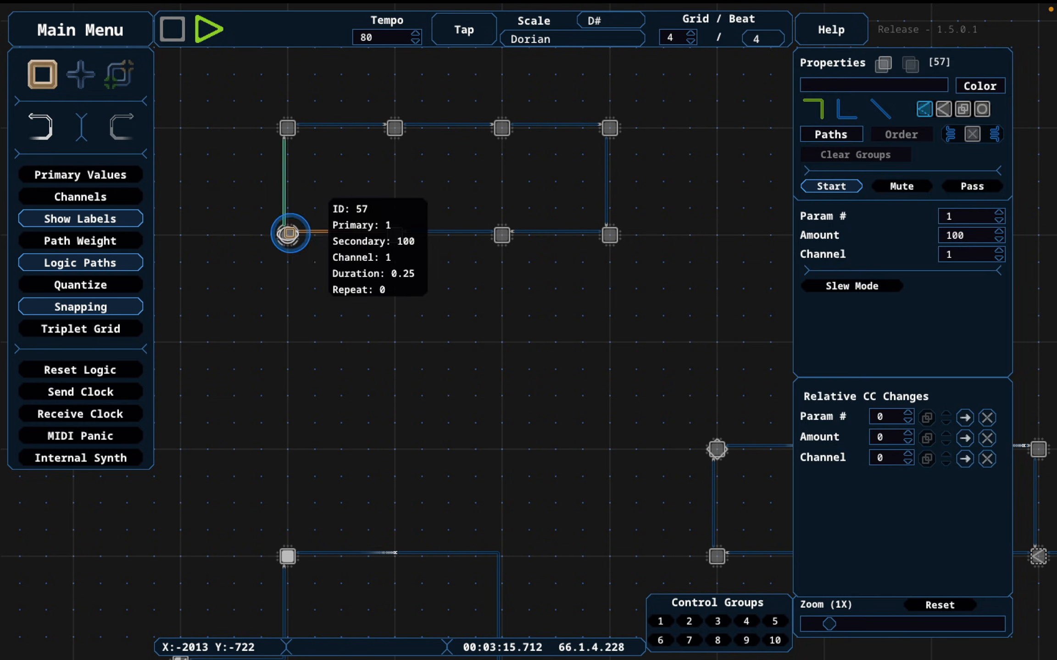
left_click(361, 324)
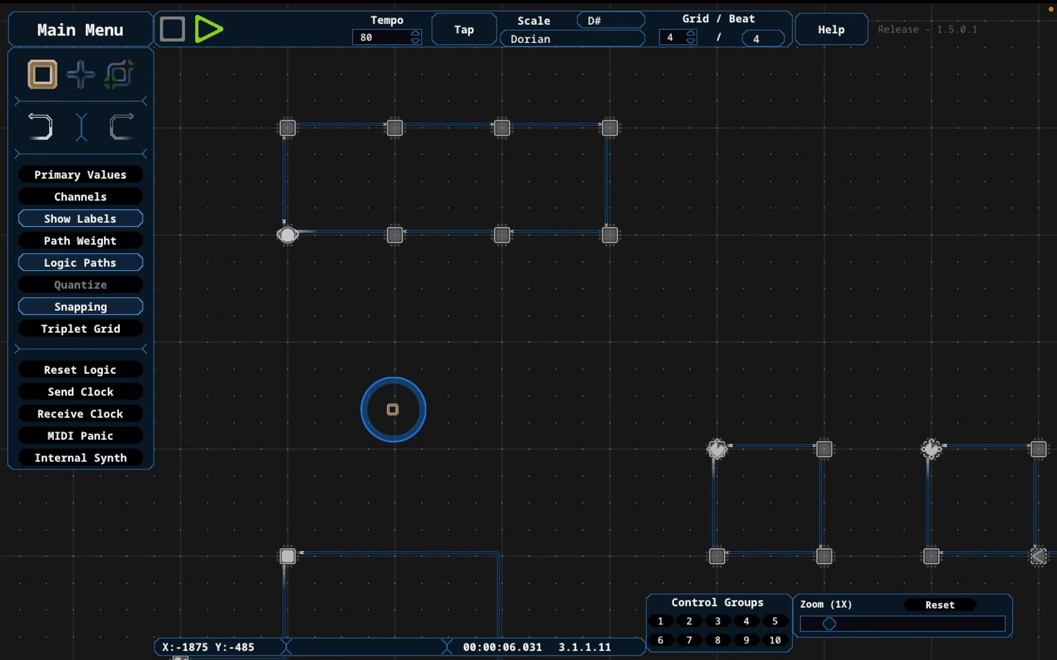
Stop playback and replace the eight-point loop's upper-right note point with a CC point
key("space")
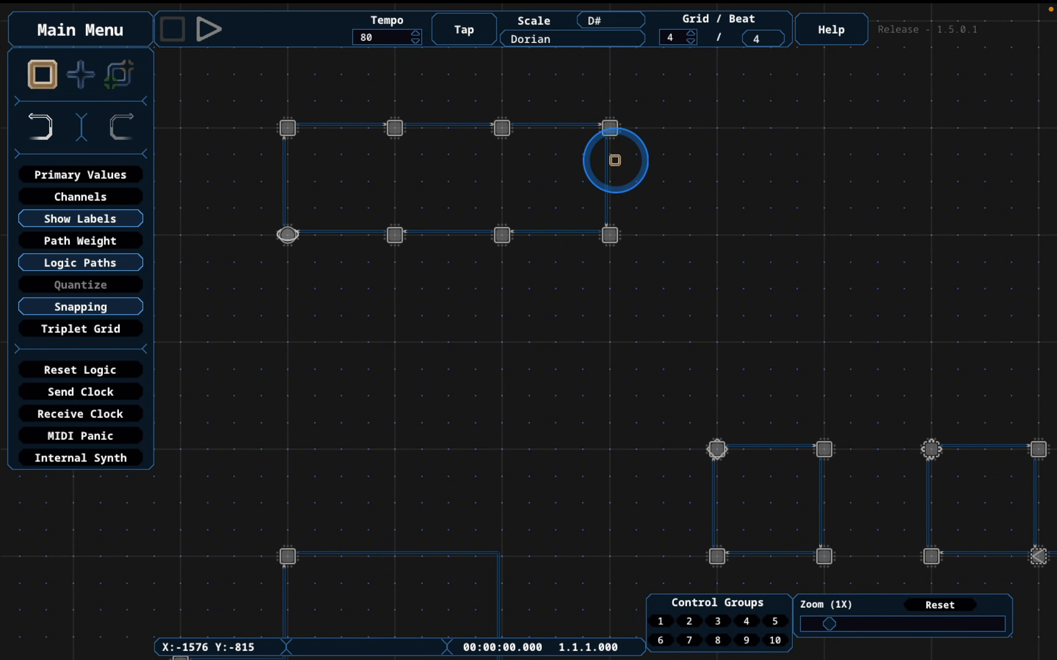
left_click(612, 130)
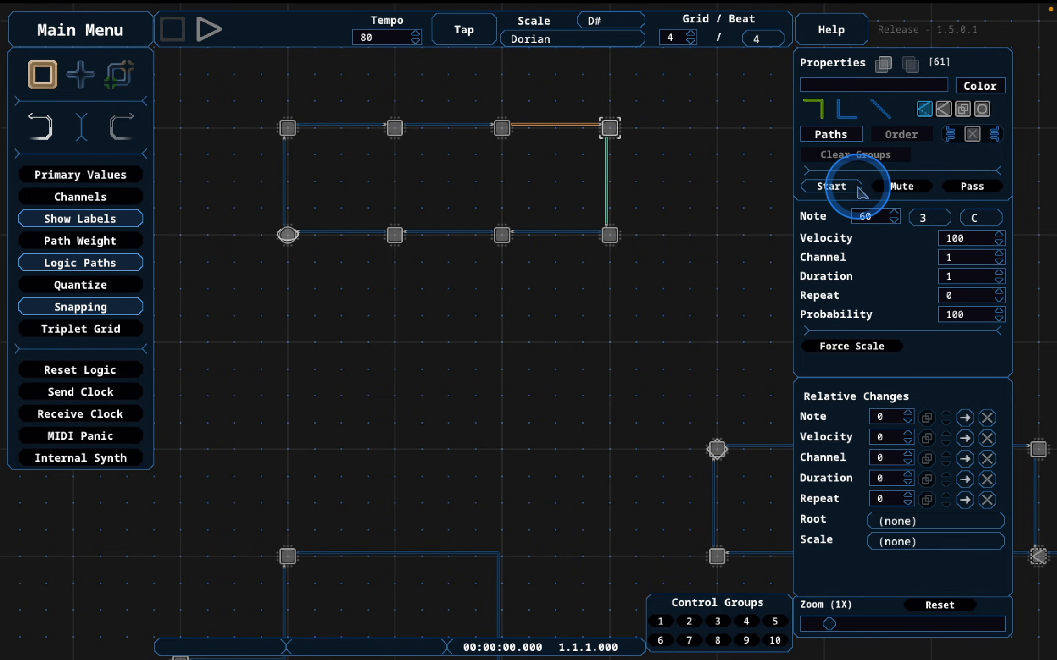
key("Delete")
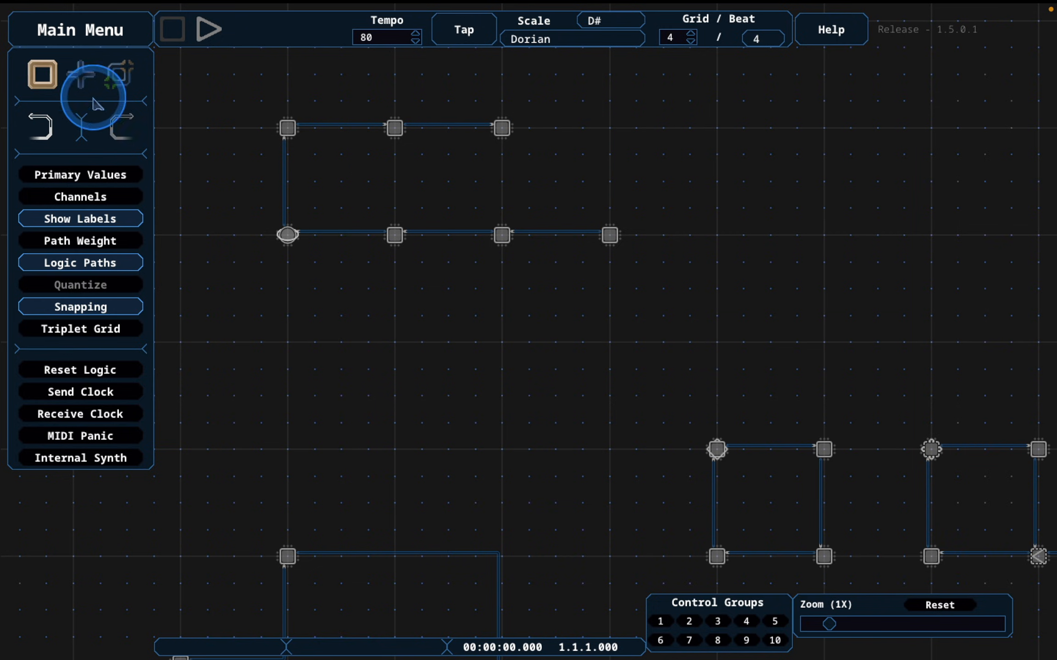
mouse_move(133, 94)
left_click(260, 73)
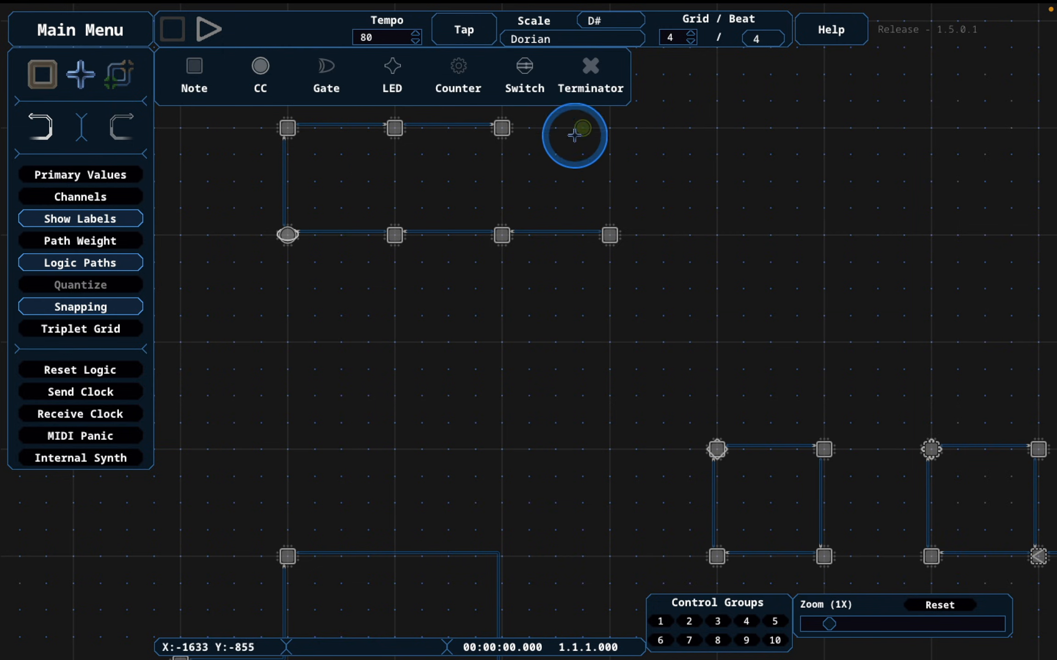
left_click(595, 130)
Link the new CC point into the eight-point loop with paths from the upper-row note and to the lower-right note
left_click(119, 74)
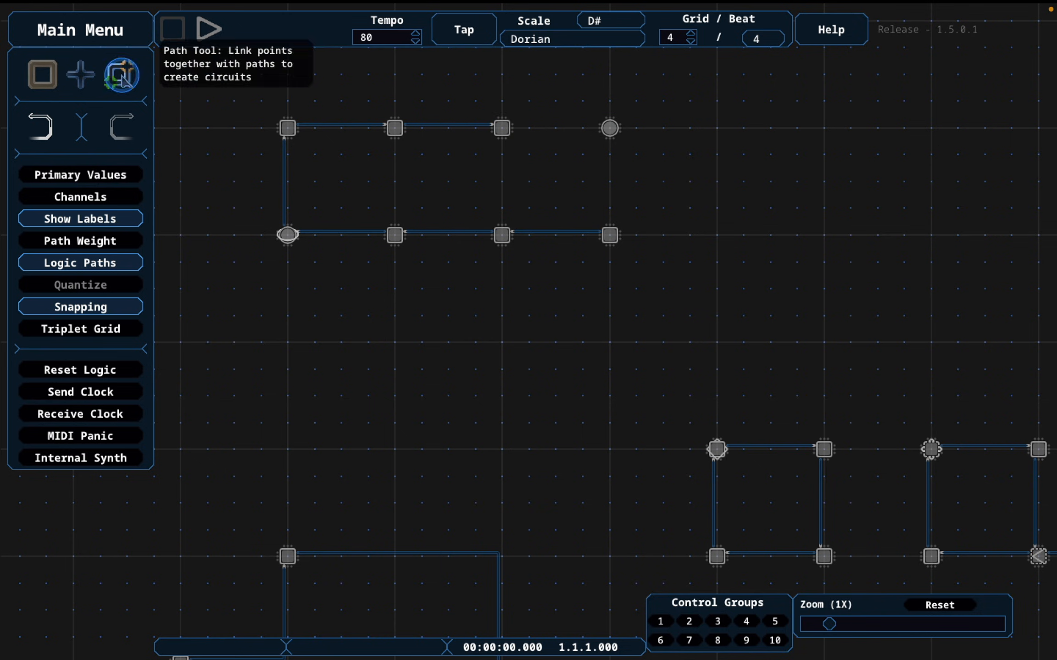
left_click_drag(509, 122, 612, 232)
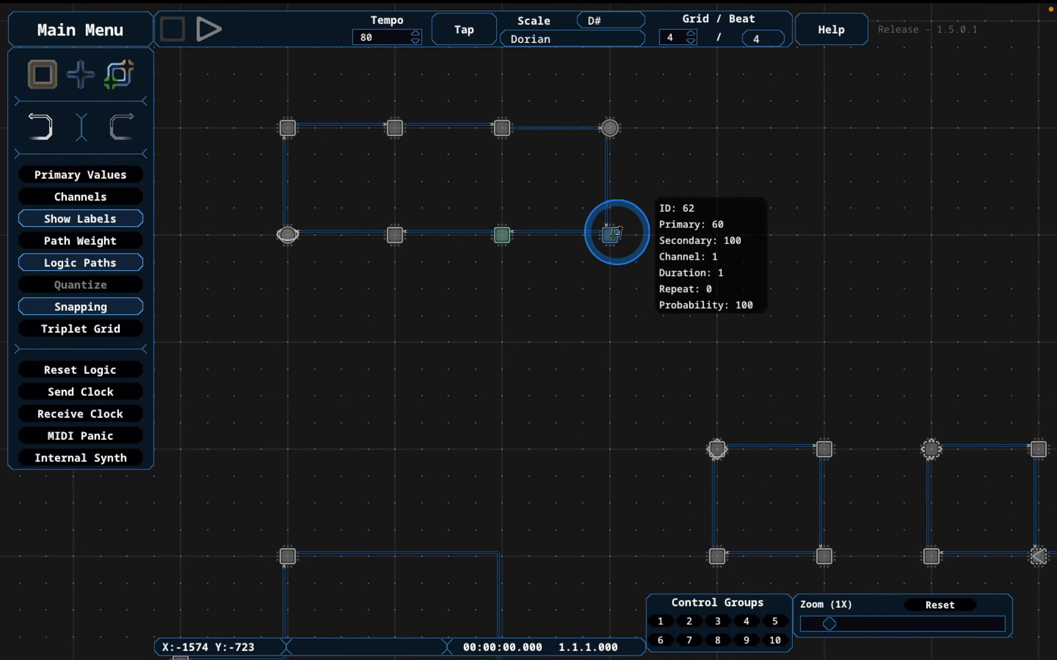
scroll(594, 157, "down", 2)
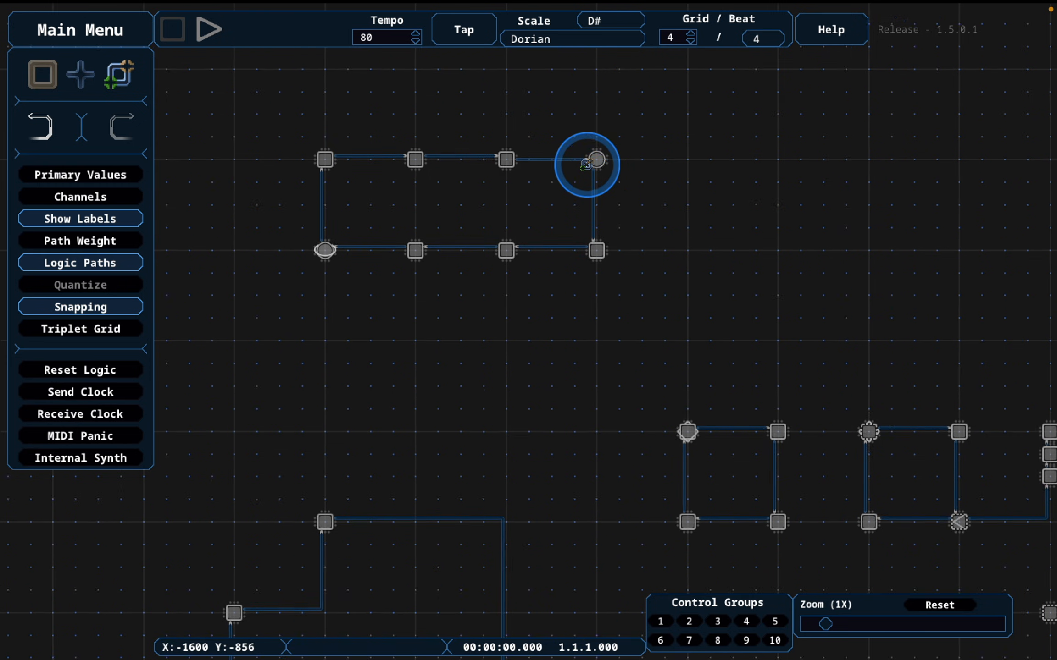
scroll(580, 172, "up", 3)
scroll(580, 173, "up", 2)
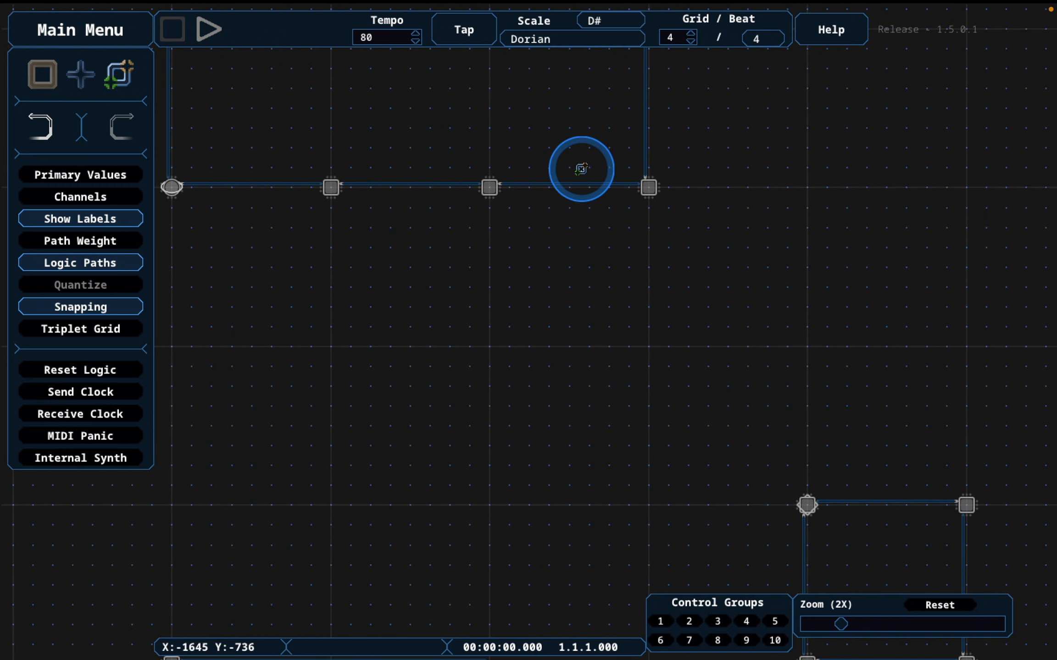
key("2")
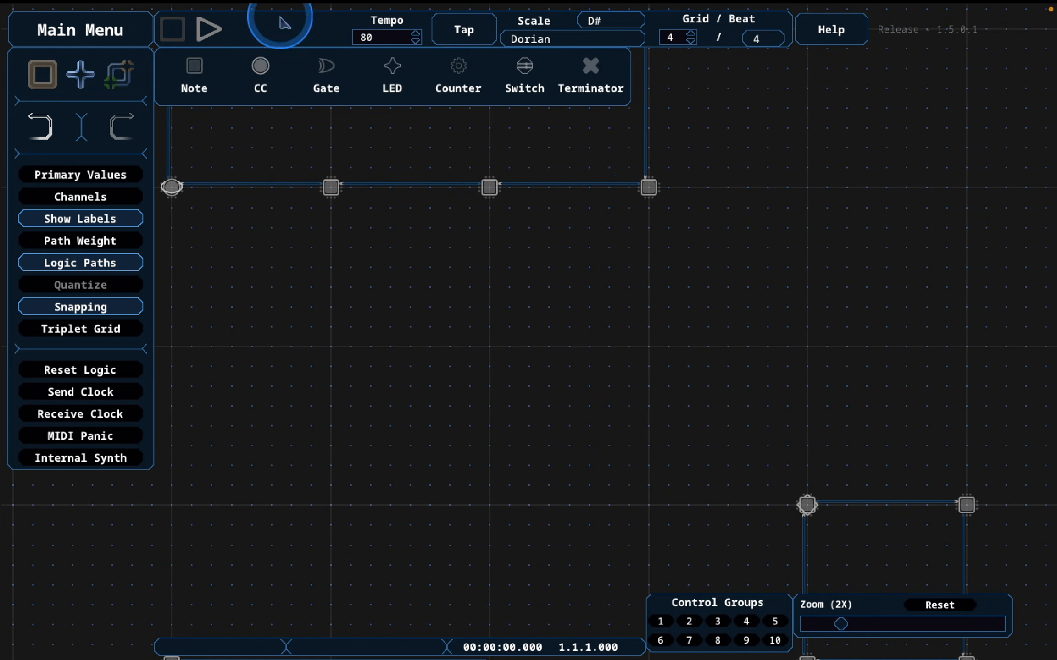
left_click(131, 73)
scroll(472, 145, "up", 1)
scroll(473, 144, "up", 1)
left_click_drag(473, 144, 665, 366)
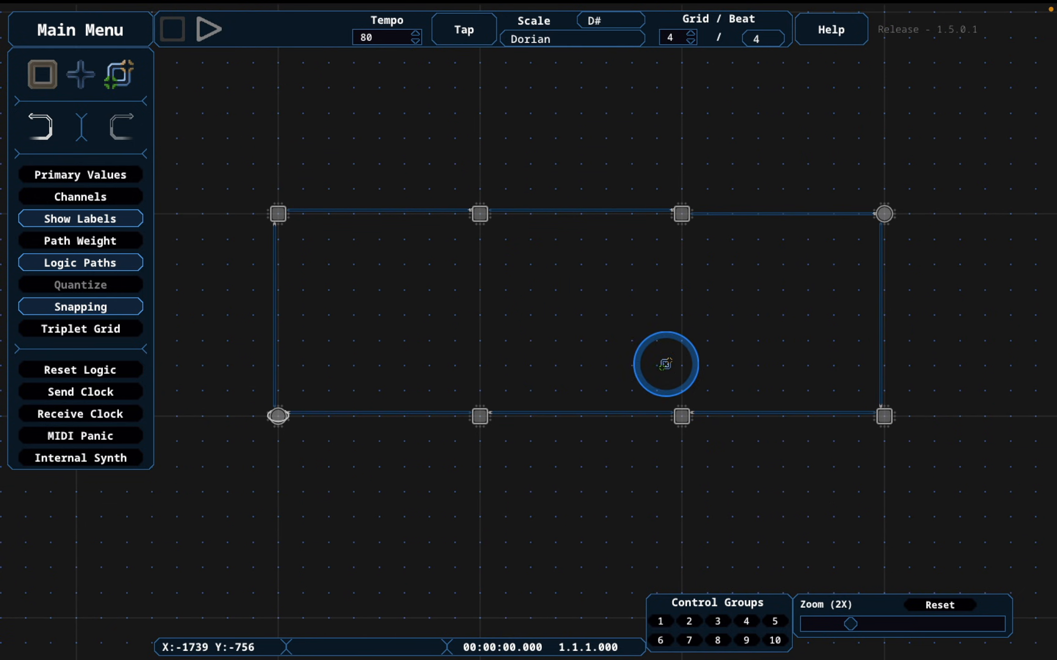
Set the loop's CC points to channel 4 and play the patch to check their effect in Ableton Live
left_click(884, 213)
key("space")
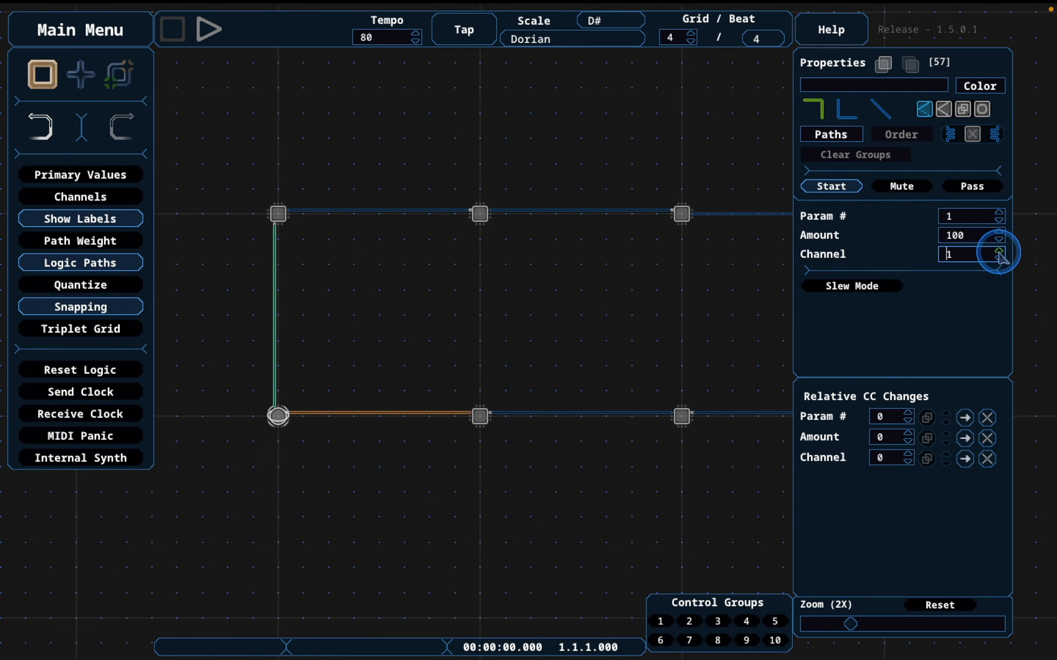
left_click(716, 279)
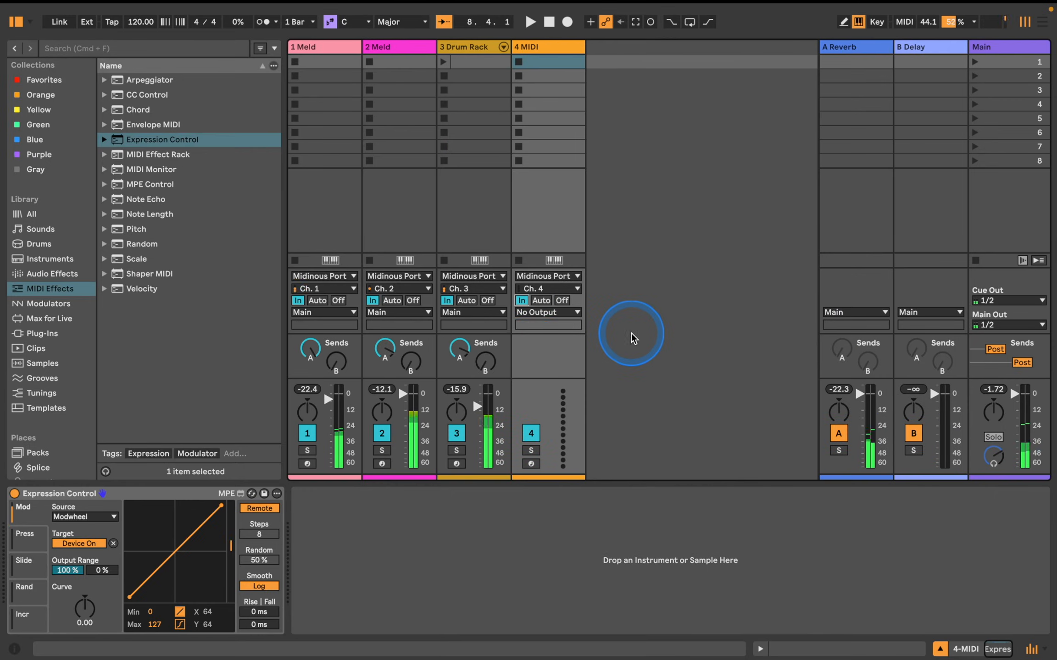
left_click(448, 249)
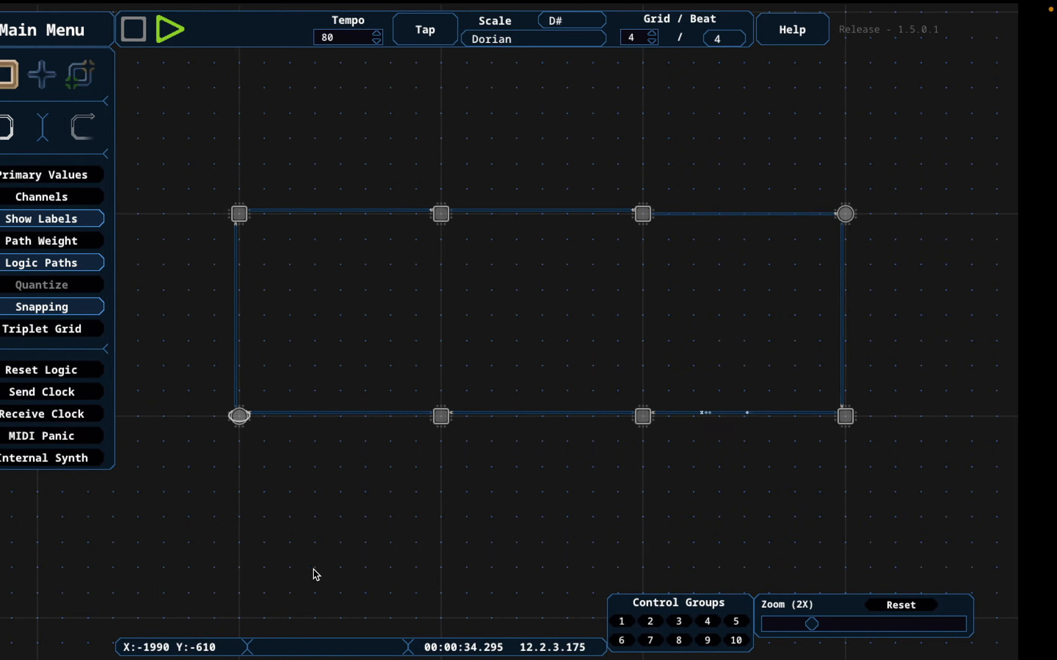
In Midinous, set the upper-right CC point's Amount to 30 and the lower-left CC point's Amount to 127
left_click(899, 214)
left_click(887, 214)
left_click(972, 233)
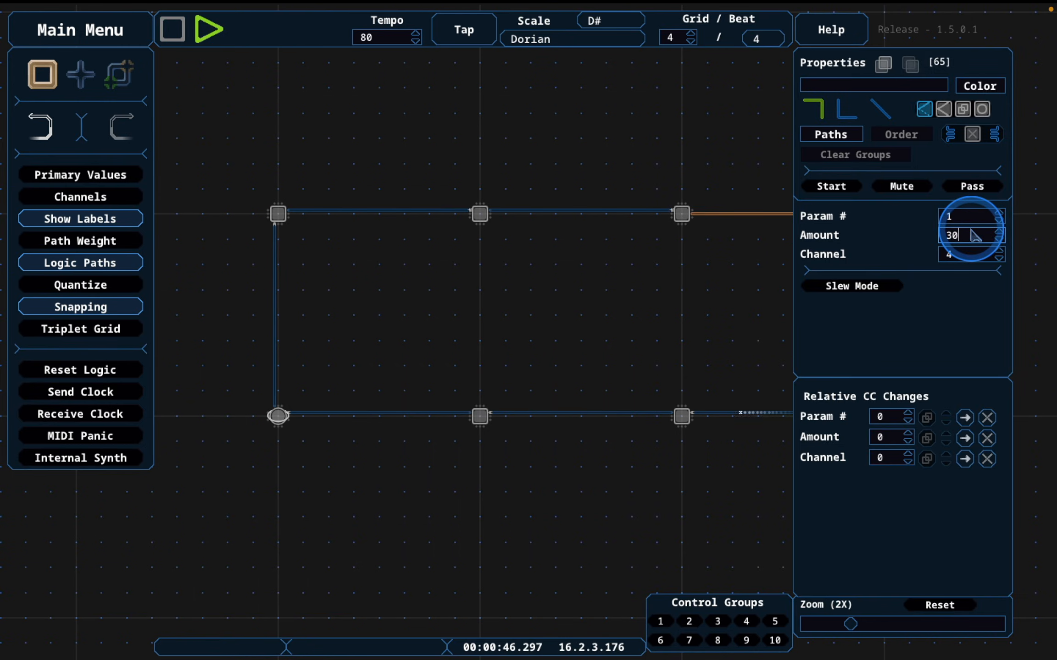
left_click(278, 416)
double_click(976, 237)
type("127")
key("Return")
left_click(655, 345)
Set the upper-right CC point to Amount 60 and enable Slew Mode with End Amount 60 and Duration 10
left_click(882, 214)
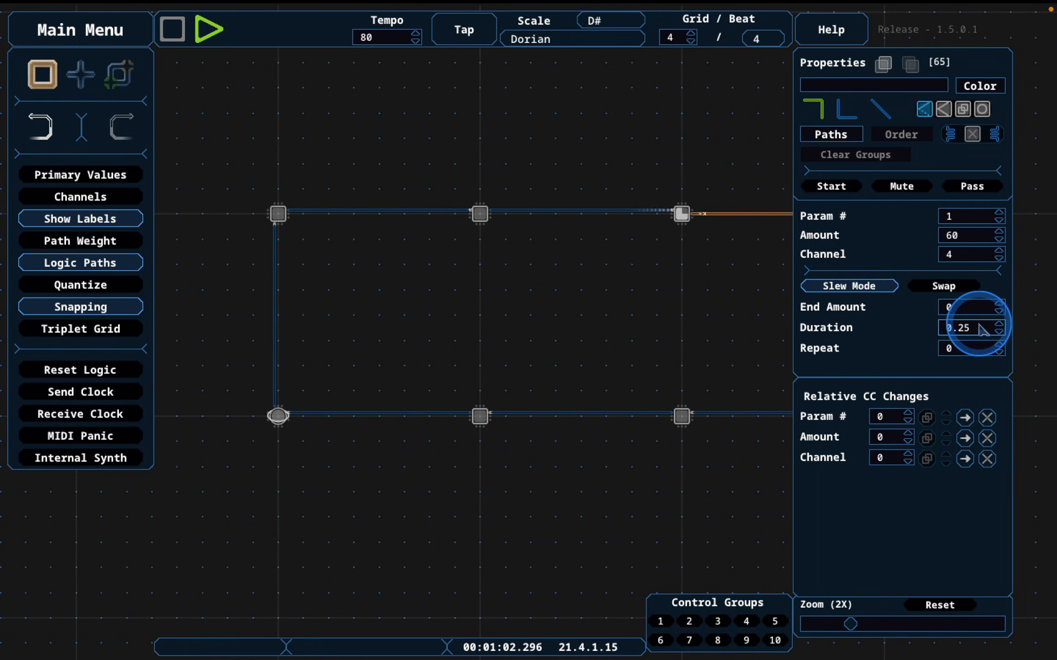
key("BackSpace")
key("BackSpace")
key("BackSpace")
left_click(958, 307)
type("60")
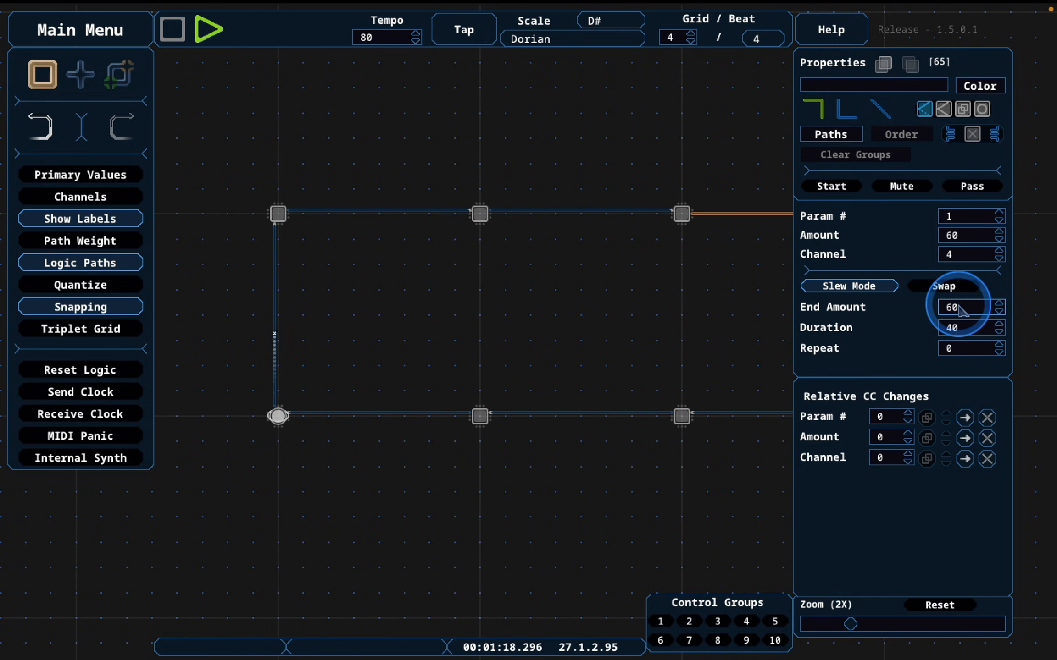
left_click(711, 323)
left_click(885, 214)
left_click(735, 301)
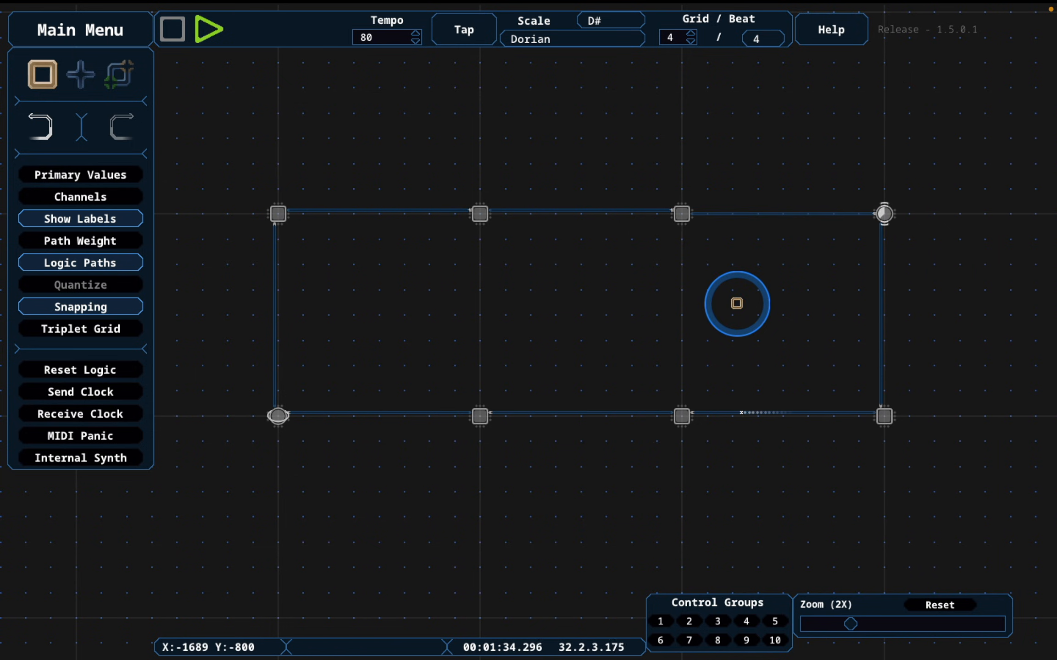
Enable Slew Mode on the lower-left CC point with End Amount 127 and Duration 10
left_click(886, 306)
left_click(957, 308)
left_click(653, 339)
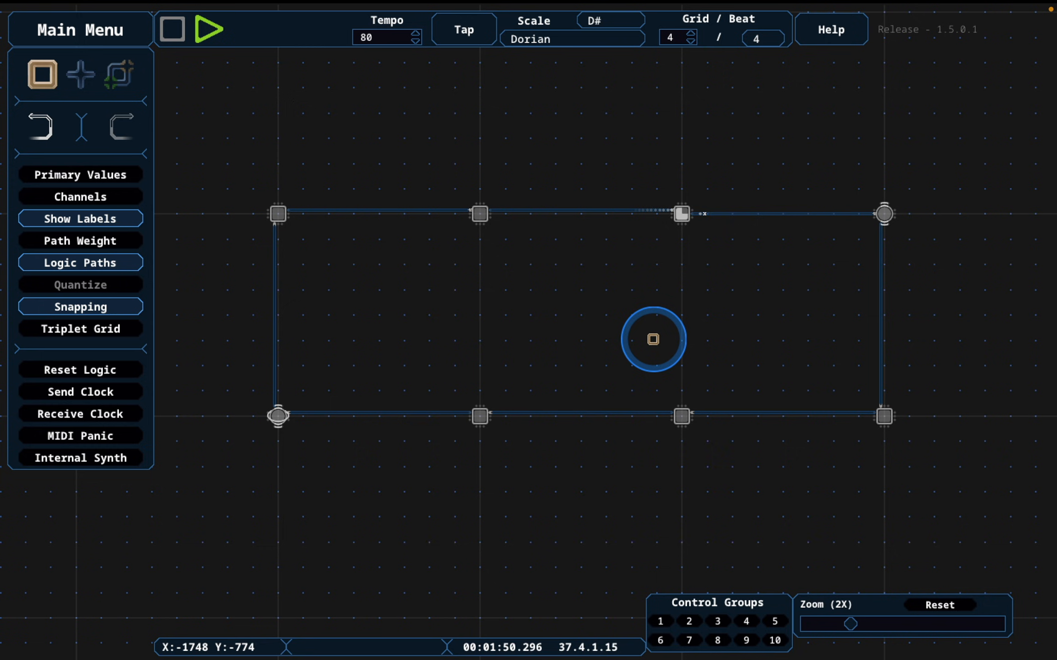
Turn on the path weight display and briefly show the primary values and channels across the whole patch
scroll(653, 339, "down", 6)
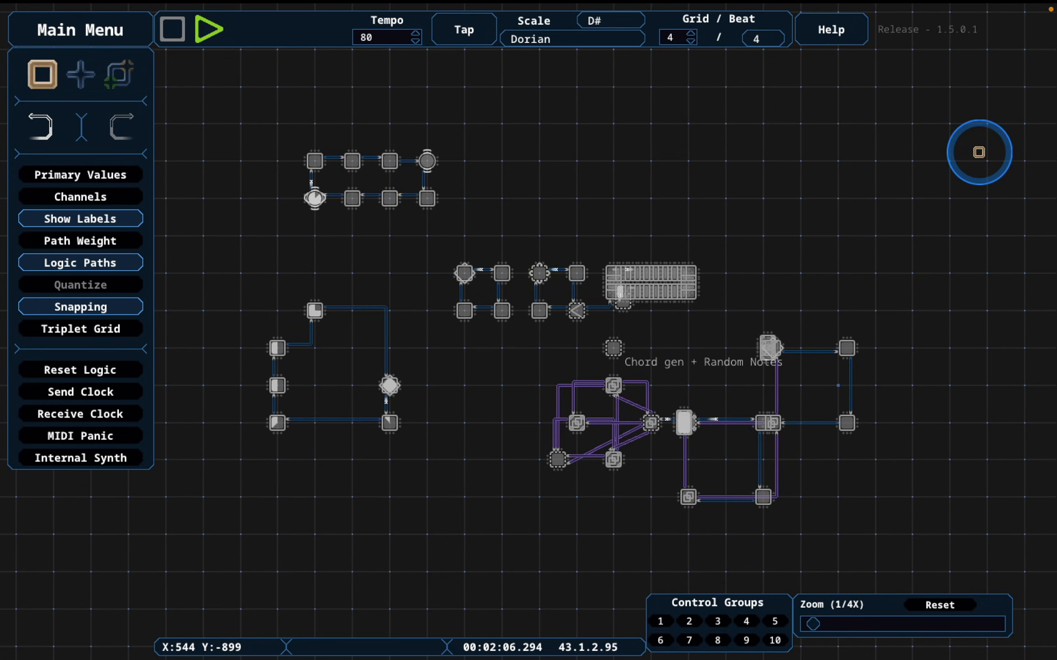
left_click(413, 181)
left_click(80, 240)
left_click(80, 196)
left_click(231, 207)
left_click(81, 175)
left_click(403, 295)
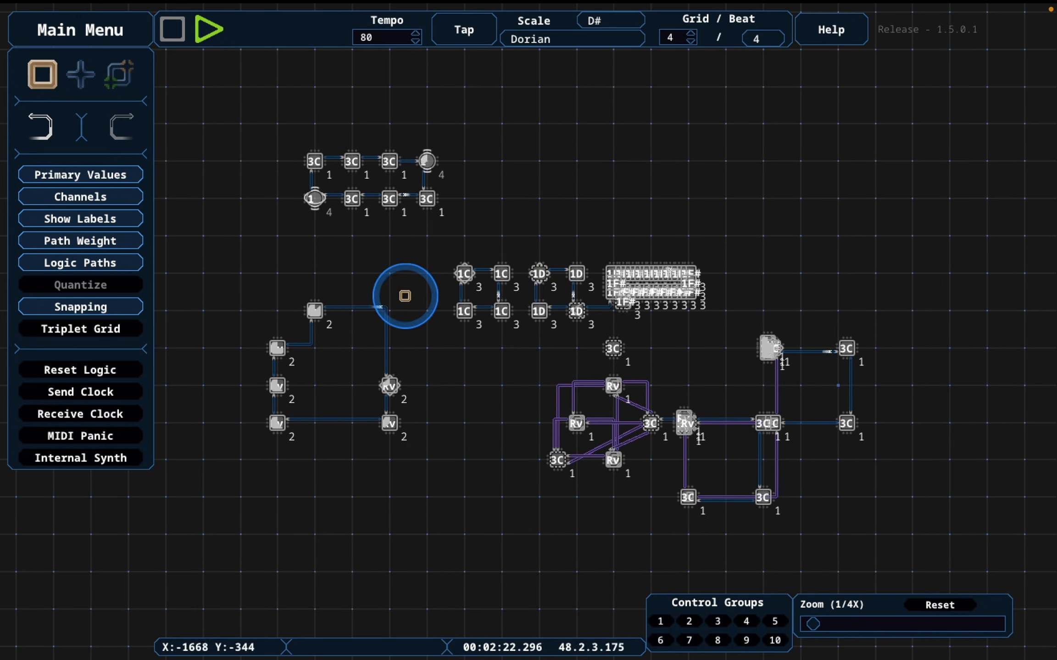
left_click(89, 184)
left_click(88, 188)
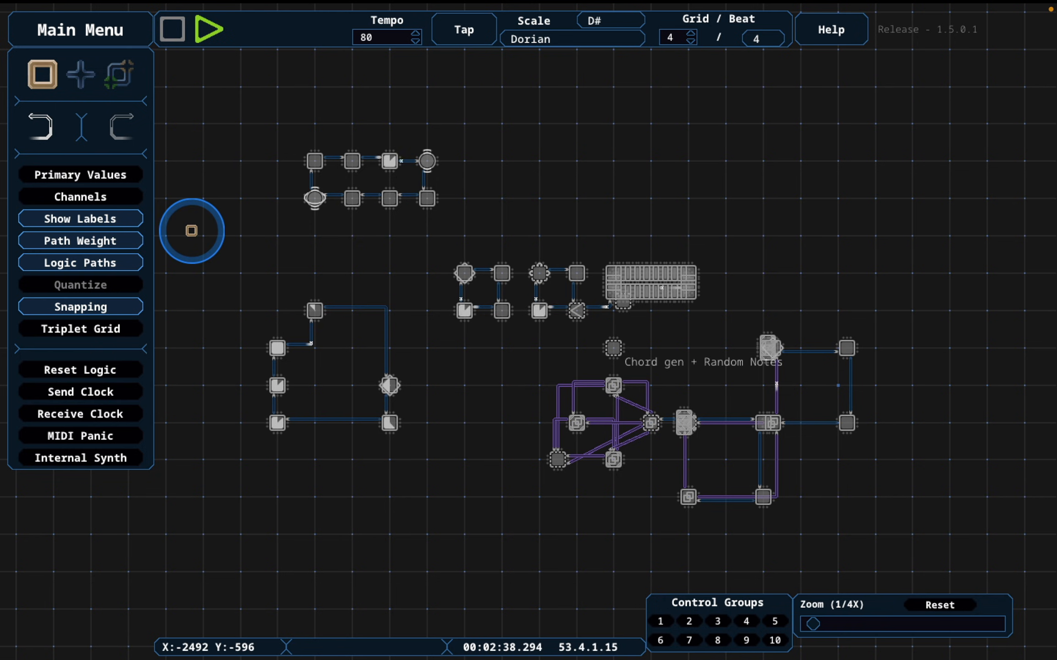
Set the upper-right CC point to slew from Amount 127 to End Amount 72 with Duration 5
key("alt+Tab")
key("alt+Tab")
left_click(426, 161)
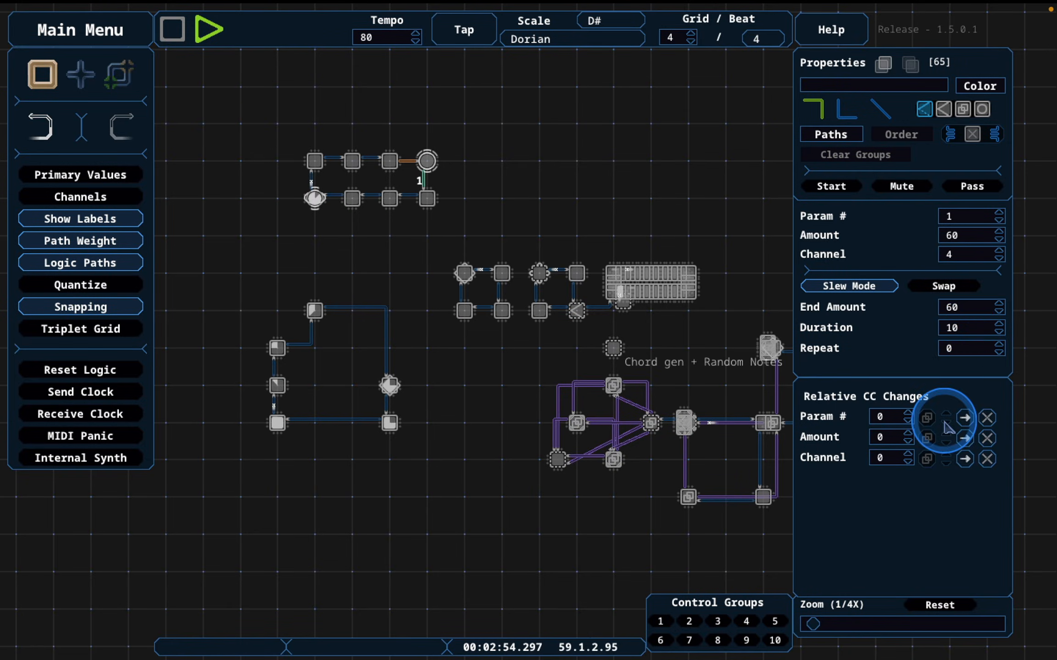
scroll(999, 305, "up", 12)
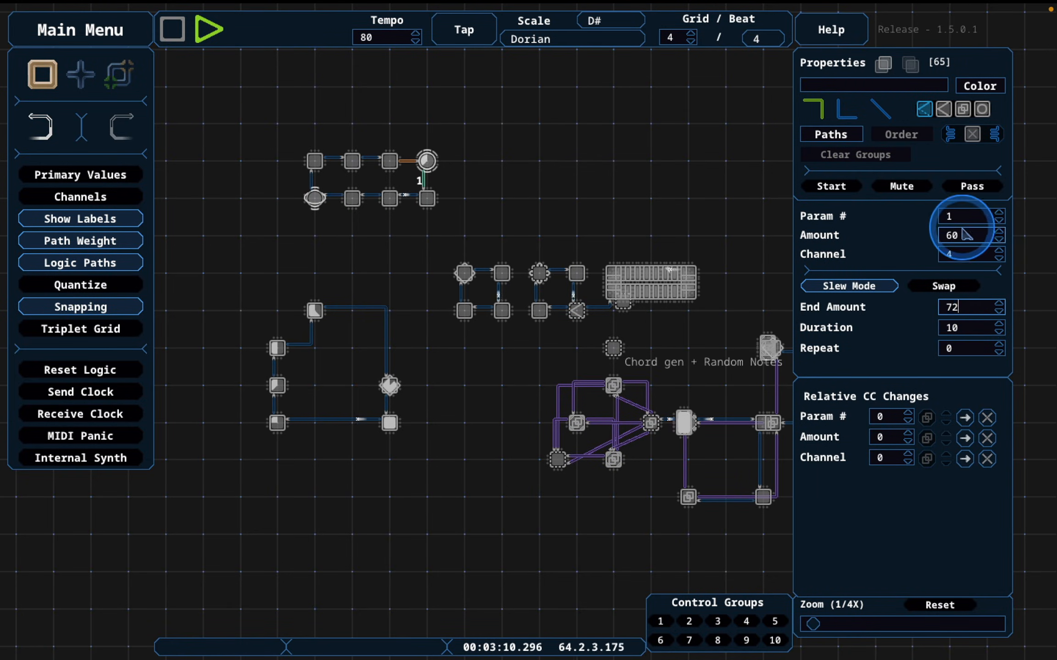
scroll(999, 232, "up", 15)
scroll(965, 328, "down", 5)
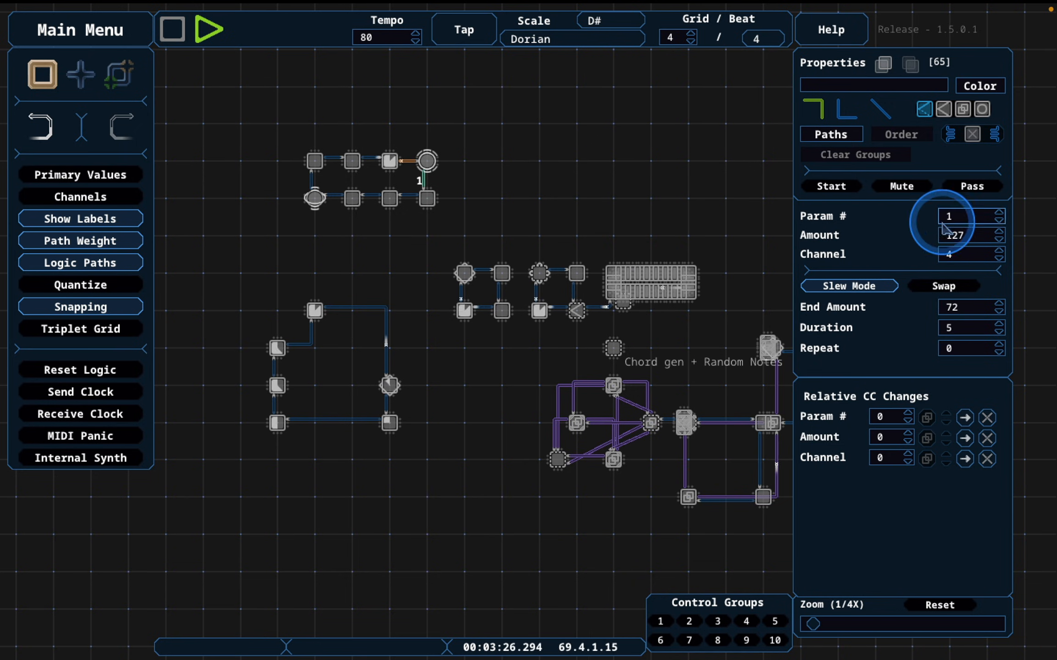
Set the lower-left CC point to slew from Amount 72 to End Amount 127 with Duration 3
left_click(315, 198)
double_click(959, 308)
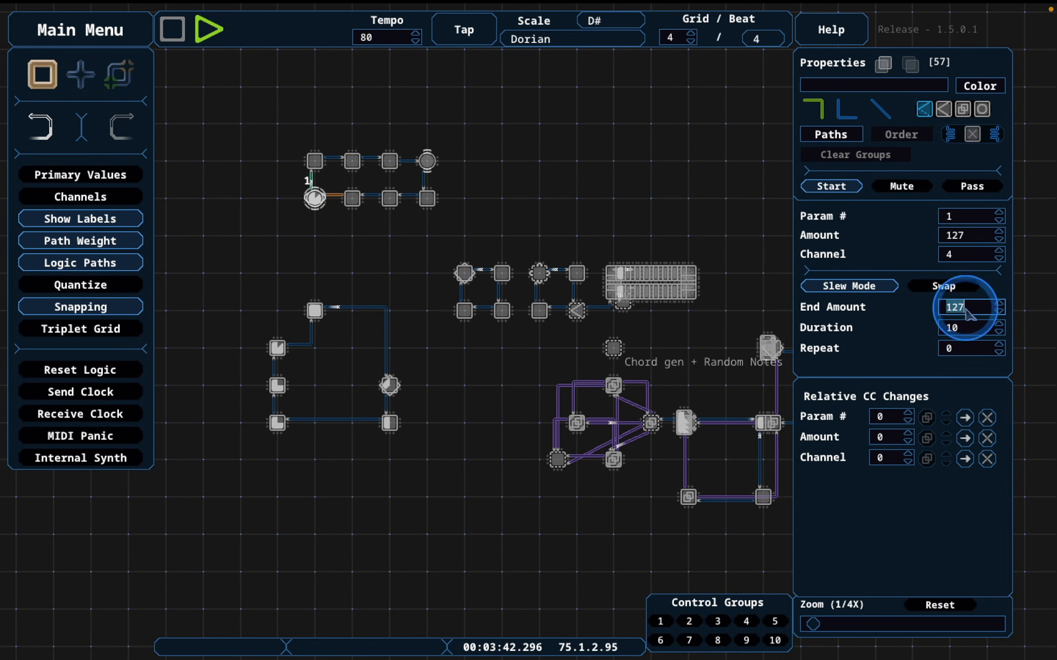
double_click(951, 328)
left_click(427, 161)
left_click(950, 286)
scroll(961, 327, "down", 2)
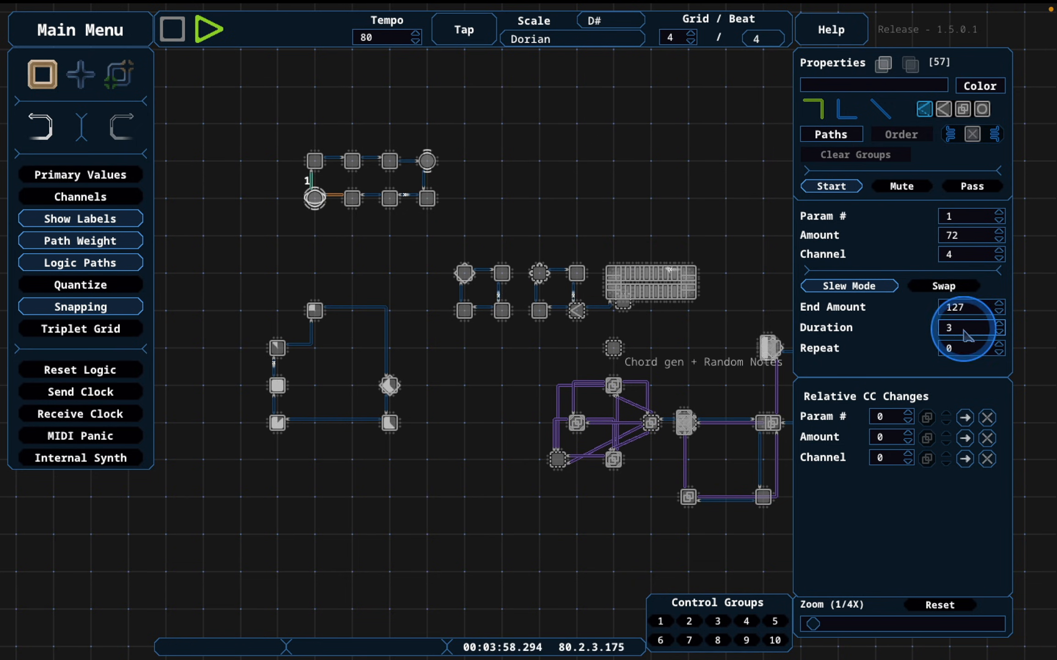
left_click(665, 148)
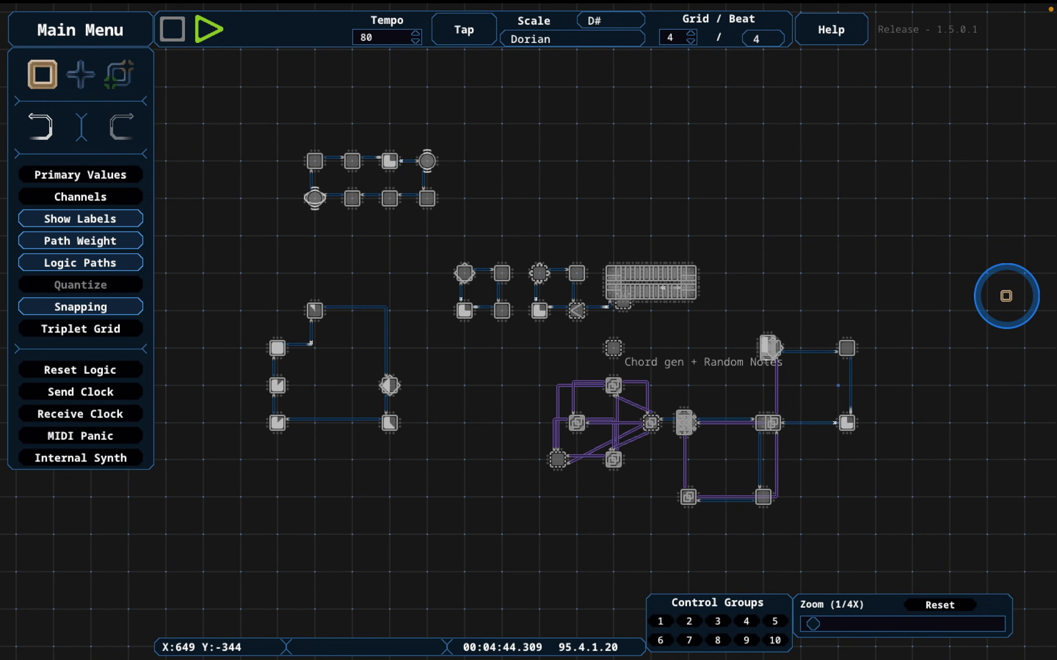
Raise the Repeat count of the first square drum loop's upper-left point and mute its upper-right point
left_click(463, 273)
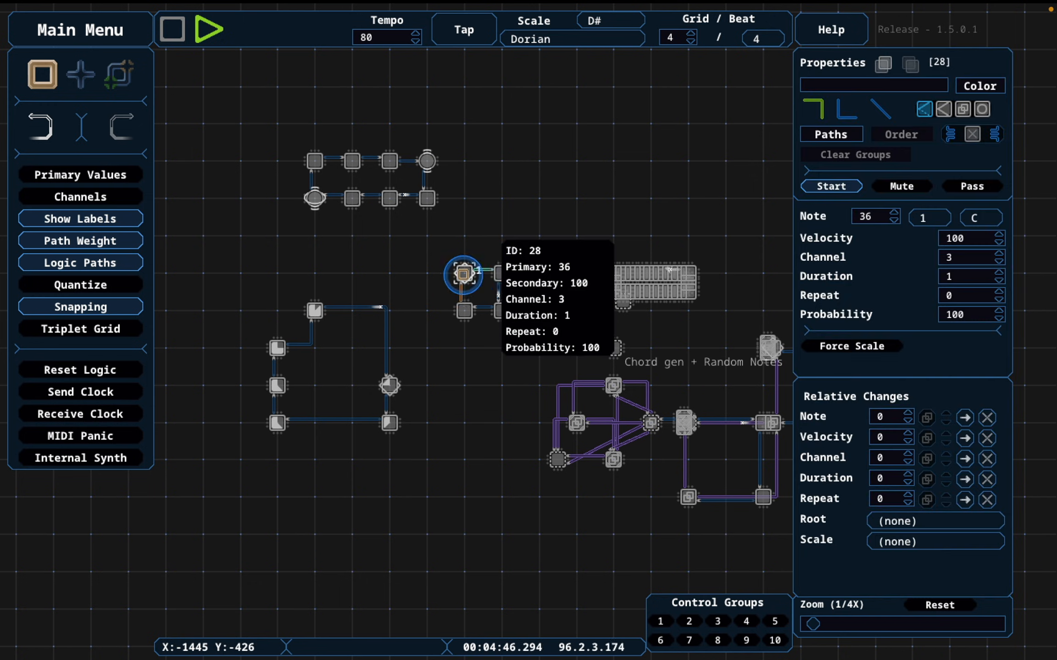
left_click(998, 292)
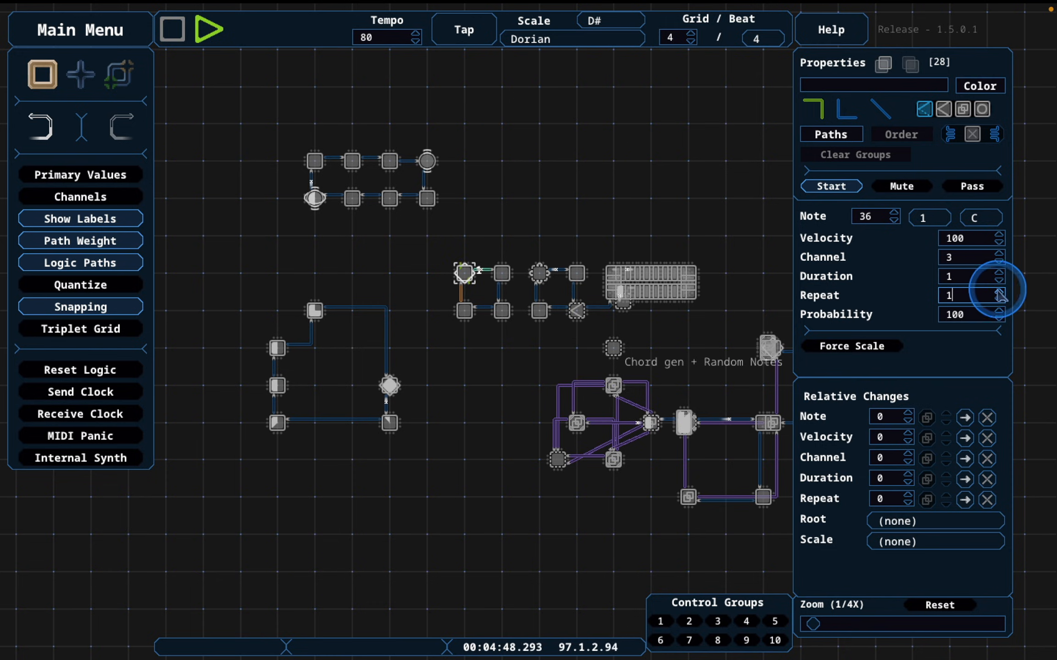
left_click(998, 292)
left_click(618, 164)
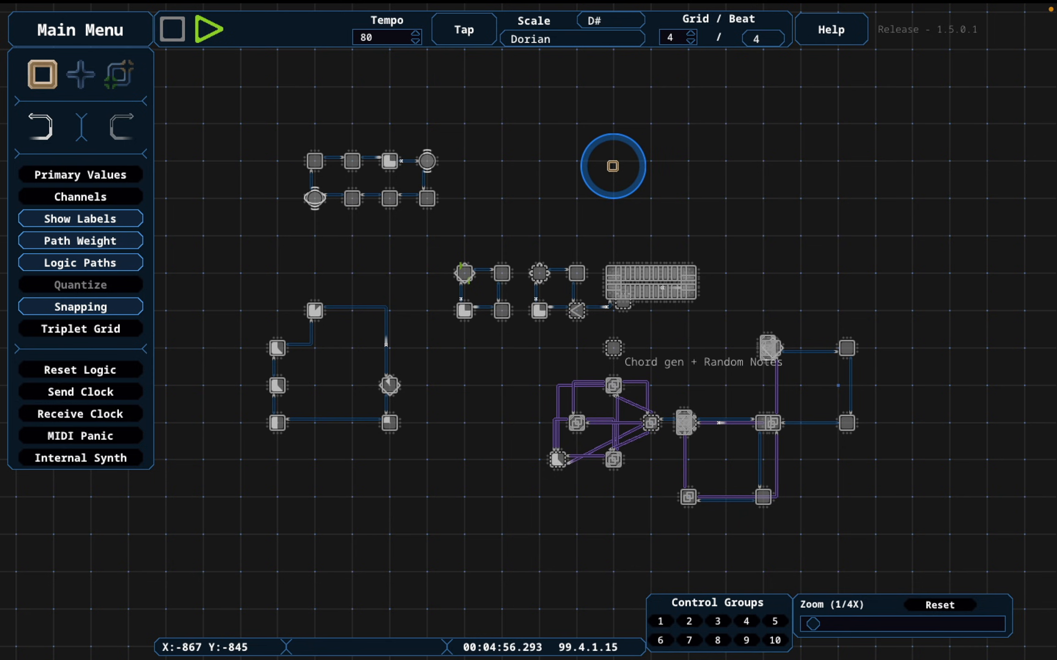
left_click(501, 273)
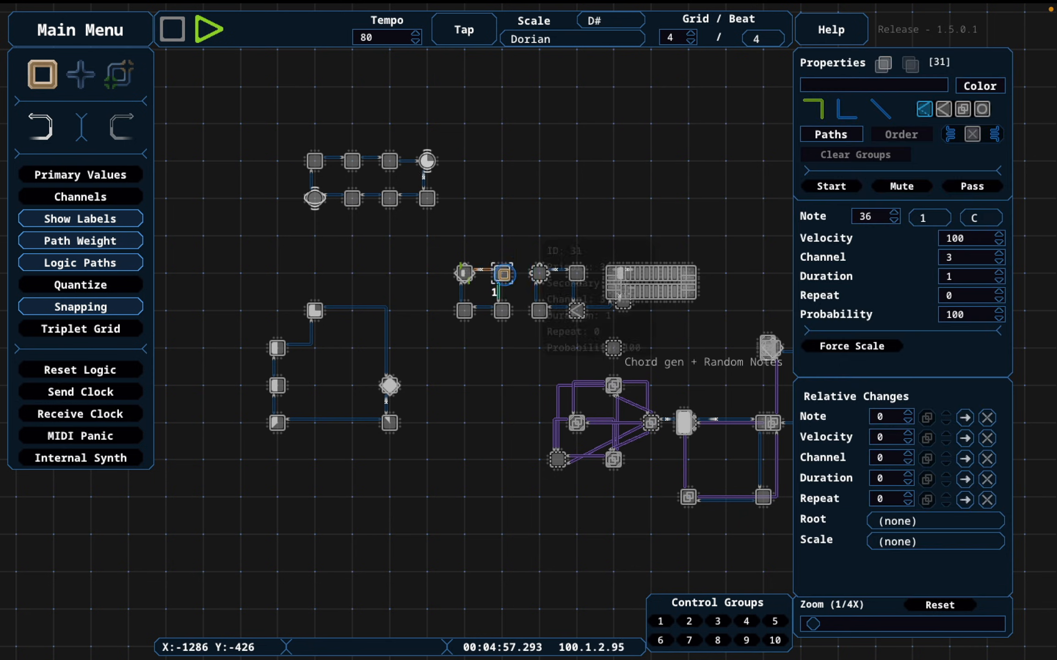
left_click(900, 185)
left_click(603, 178)
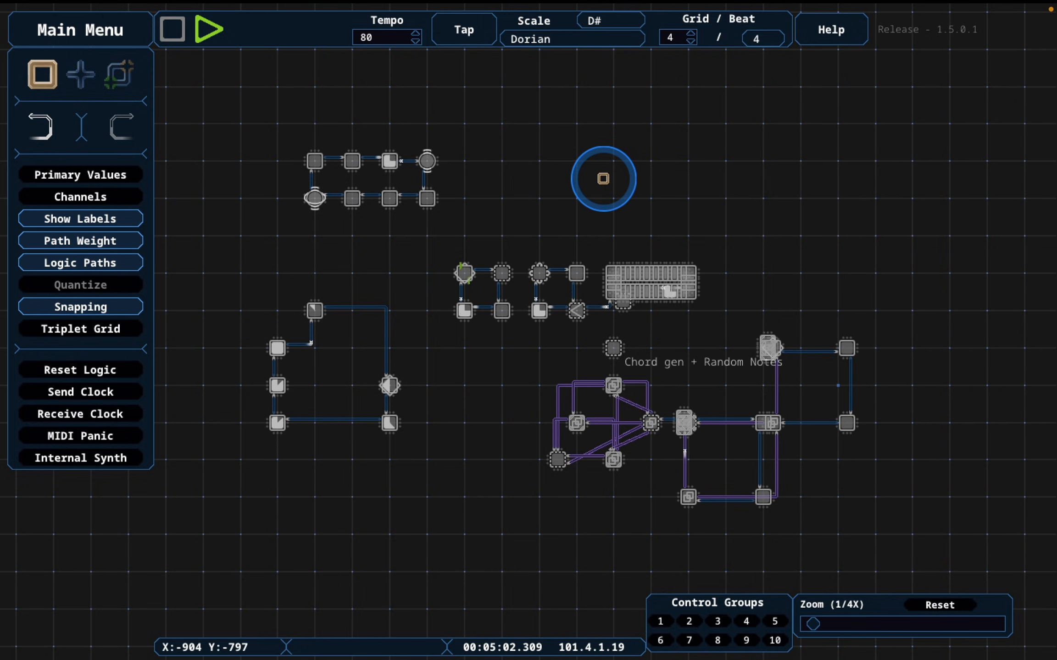
Raise the Repeat count of the second square drum loop's lower-left point
left_click(539, 310)
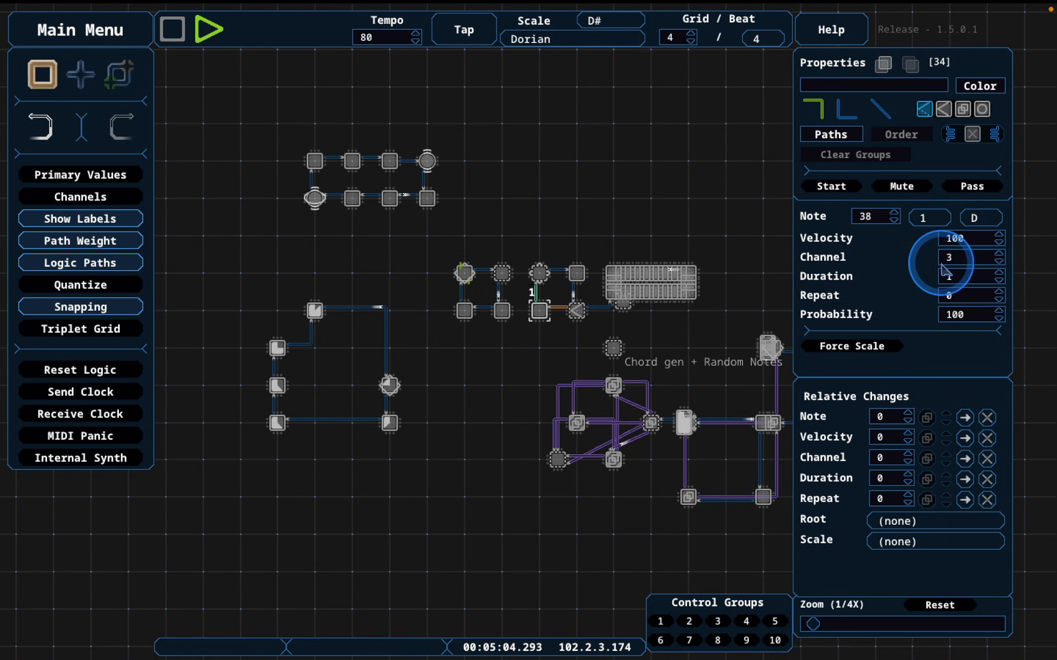
left_click(999, 292)
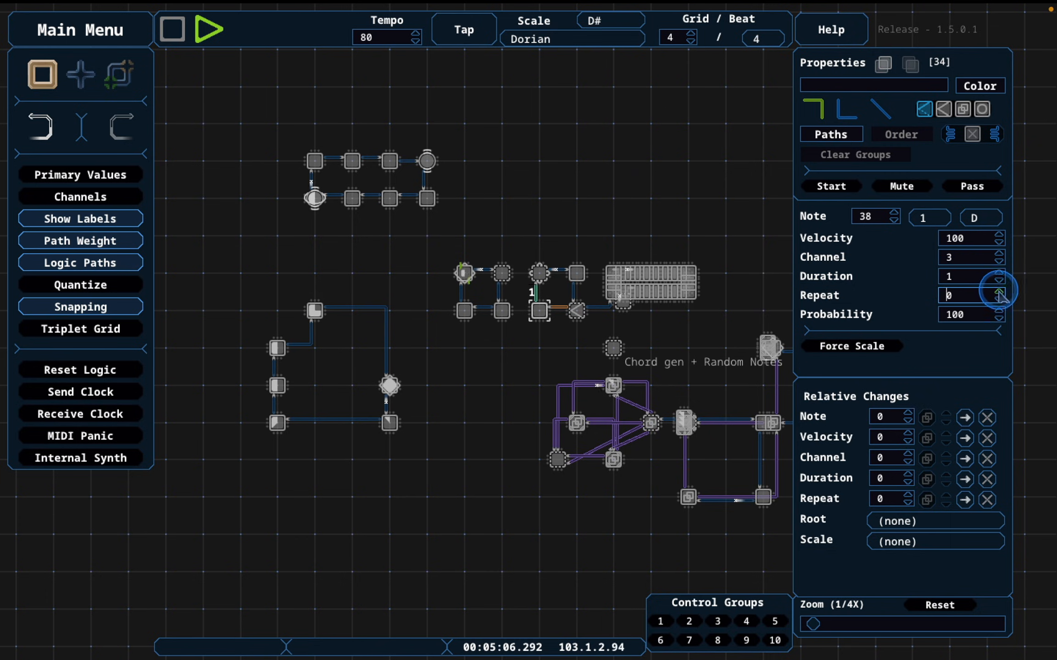
left_click(745, 203)
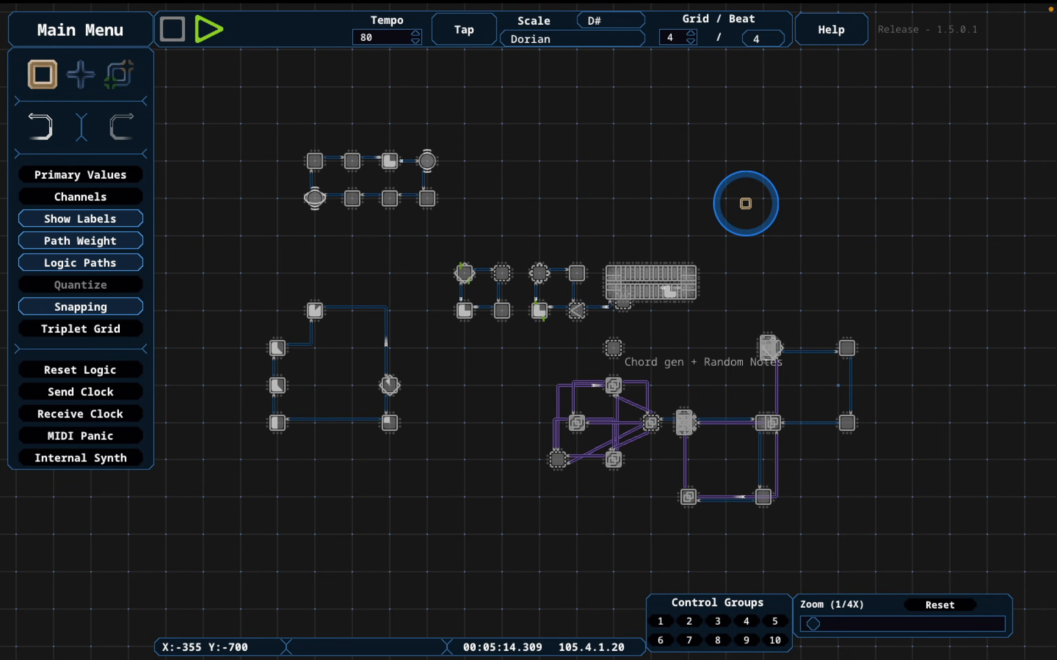
Move the muted "Chord gen + Random Notes" label point to just above the stacked chord points beside the purple logic network
scroll(732, 208, "up", 2)
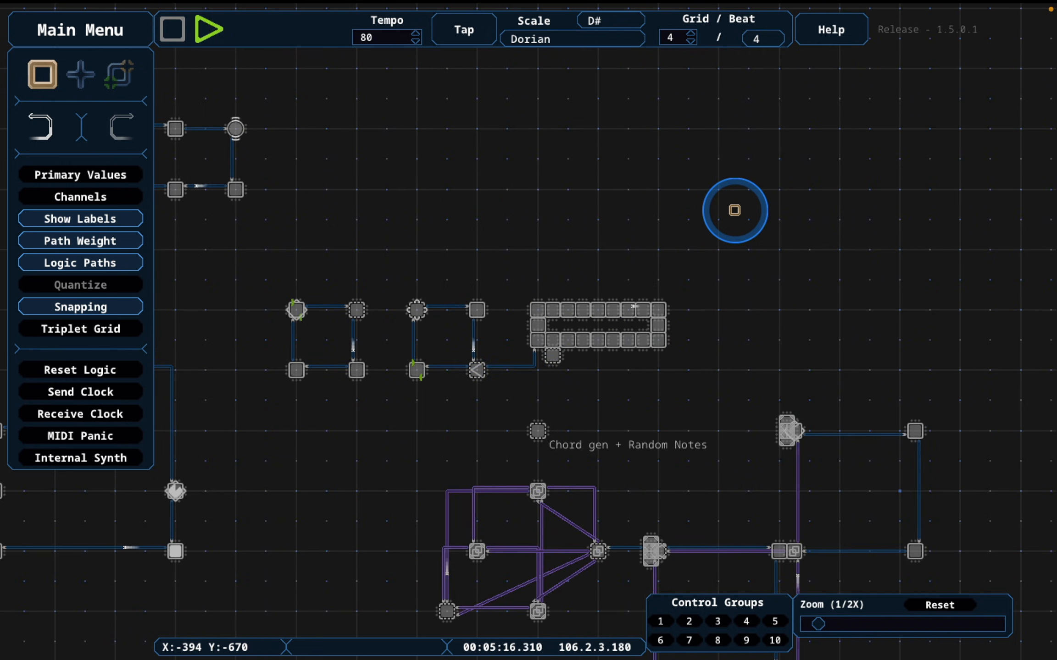
left_click_drag(735, 210, 696, 49)
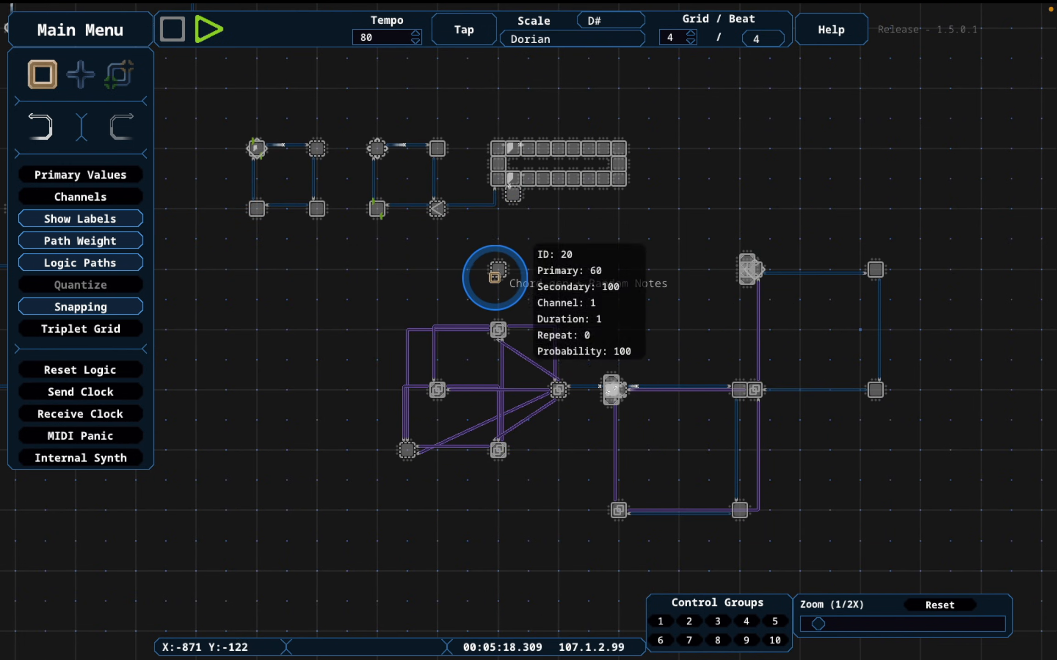
left_click_drag(494, 276, 618, 326)
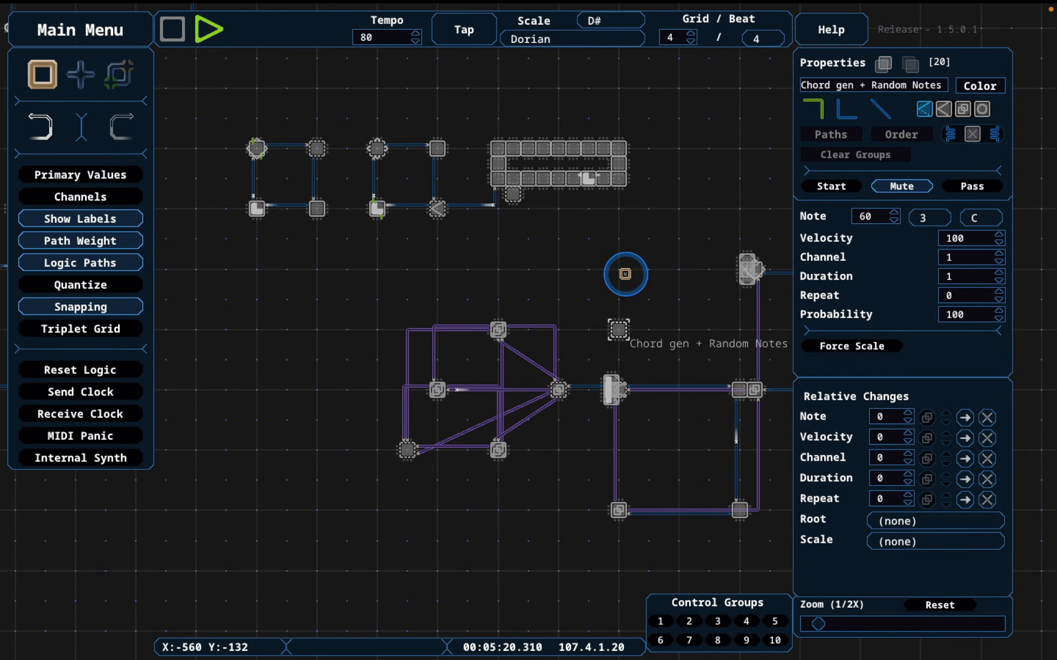
left_click(626, 273)
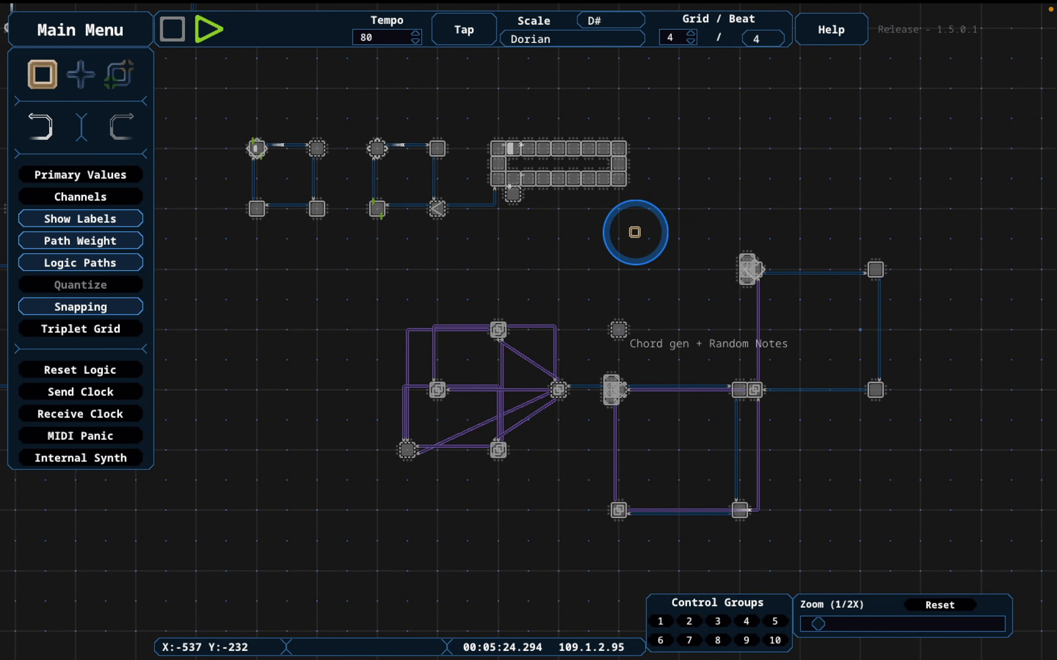
Stop playback of the finished patch
left_click_drag(639, 233, 714, 246)
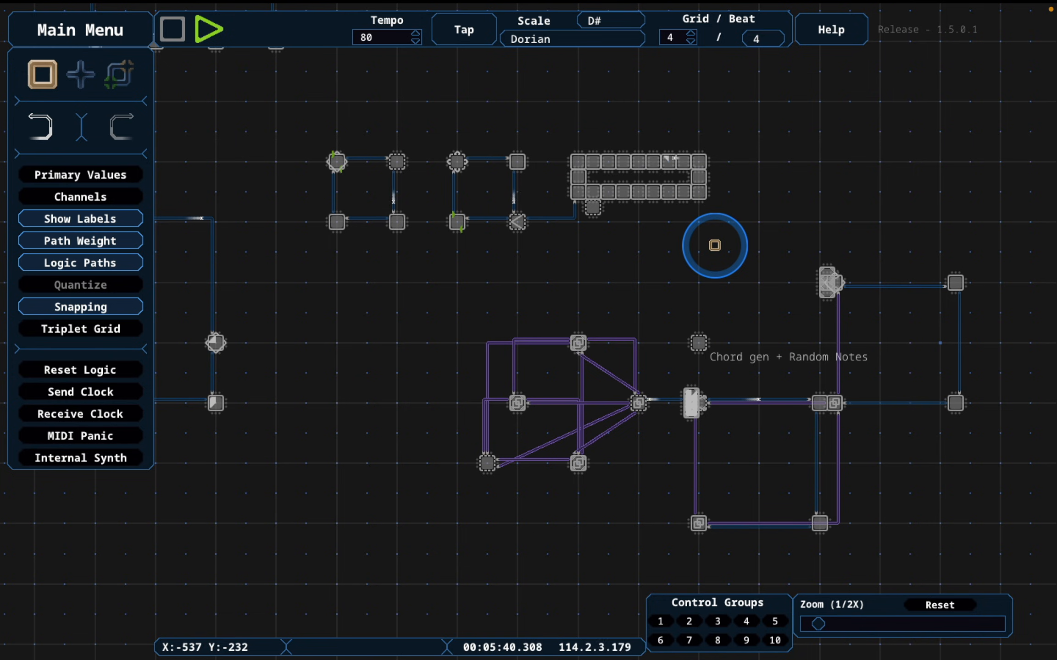
left_click_drag(714, 245, 745, 251)
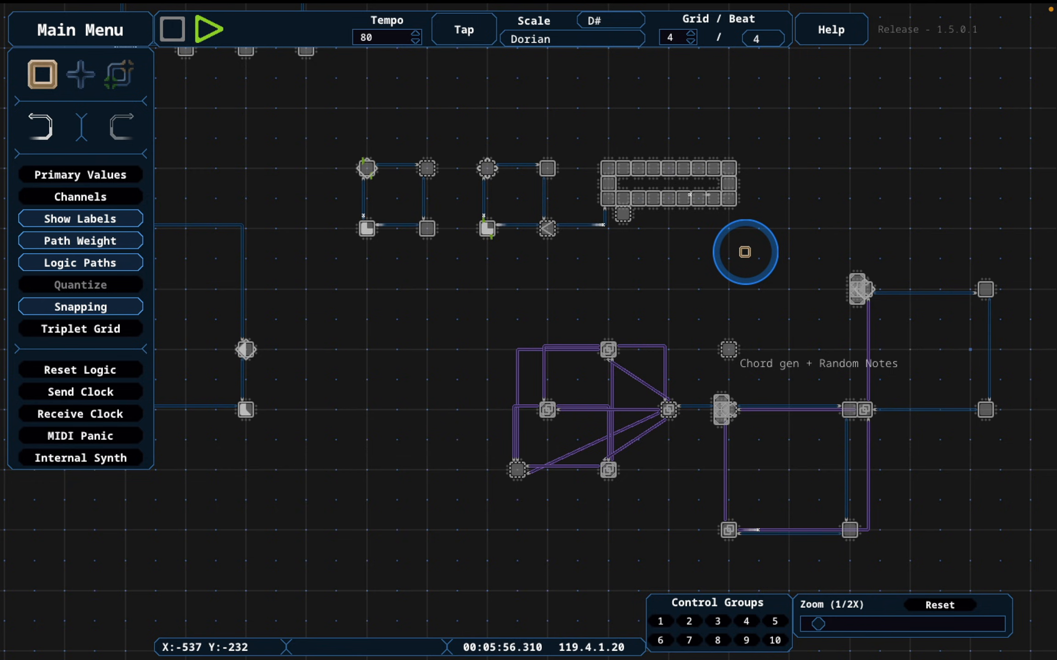
key("space")
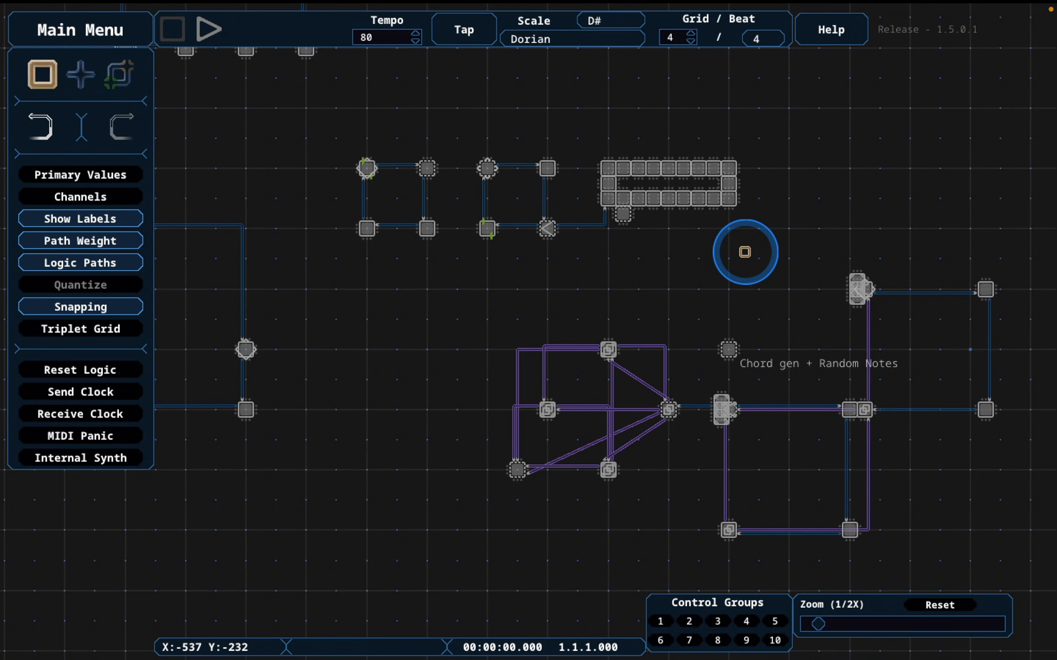